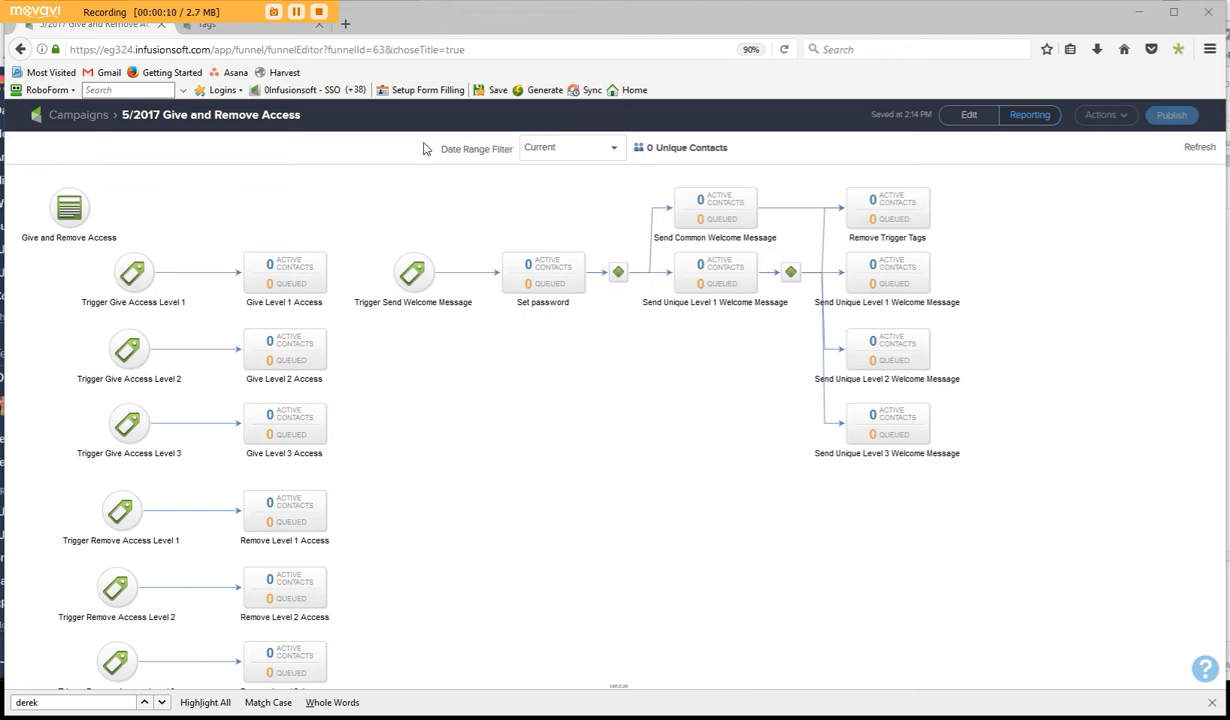
# - Open the tag list, look through its campaign trigger and Memberium tags, and search it by name for "level 1"
pyautogui.click(254, 30)
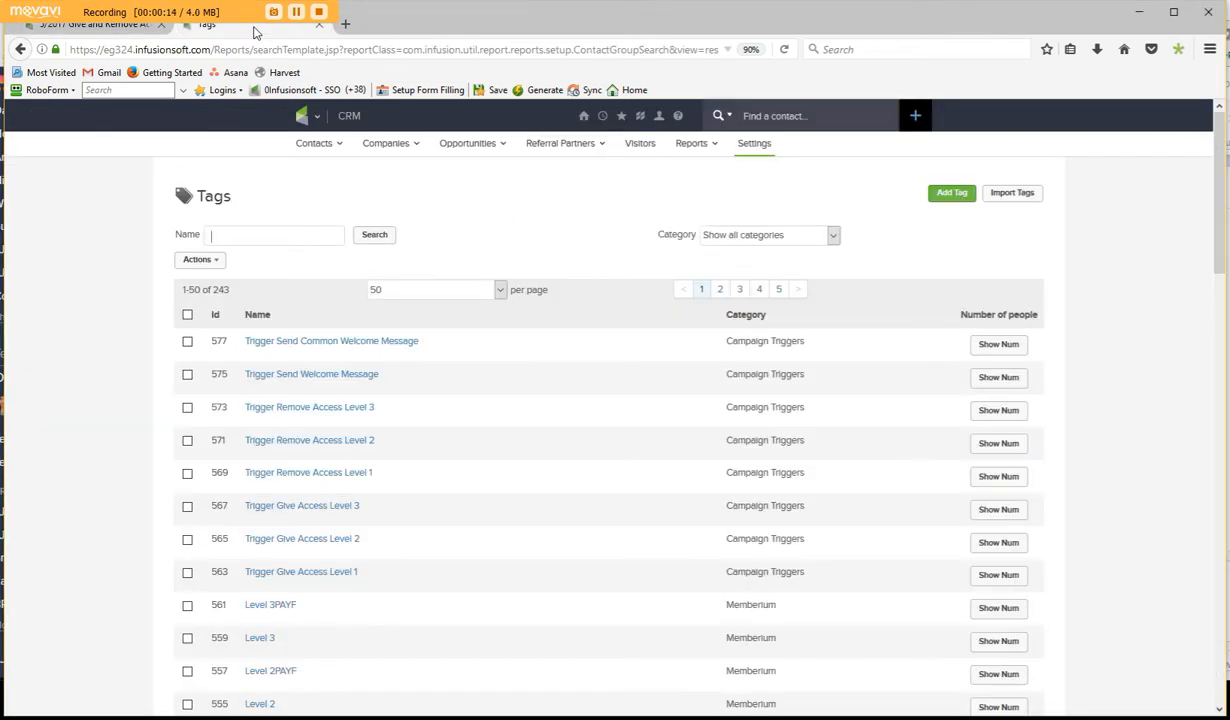
pyautogui.scroll(-3, 568, 519)
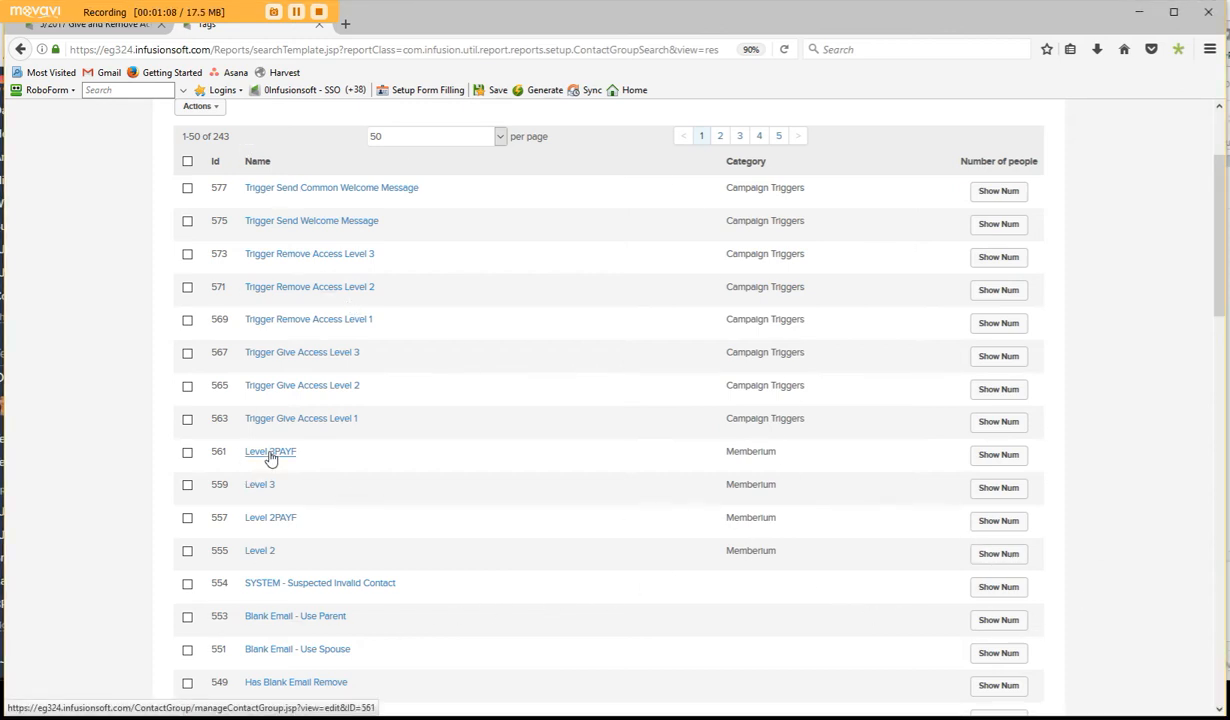
pyautogui.scroll(-3, 270, 457)
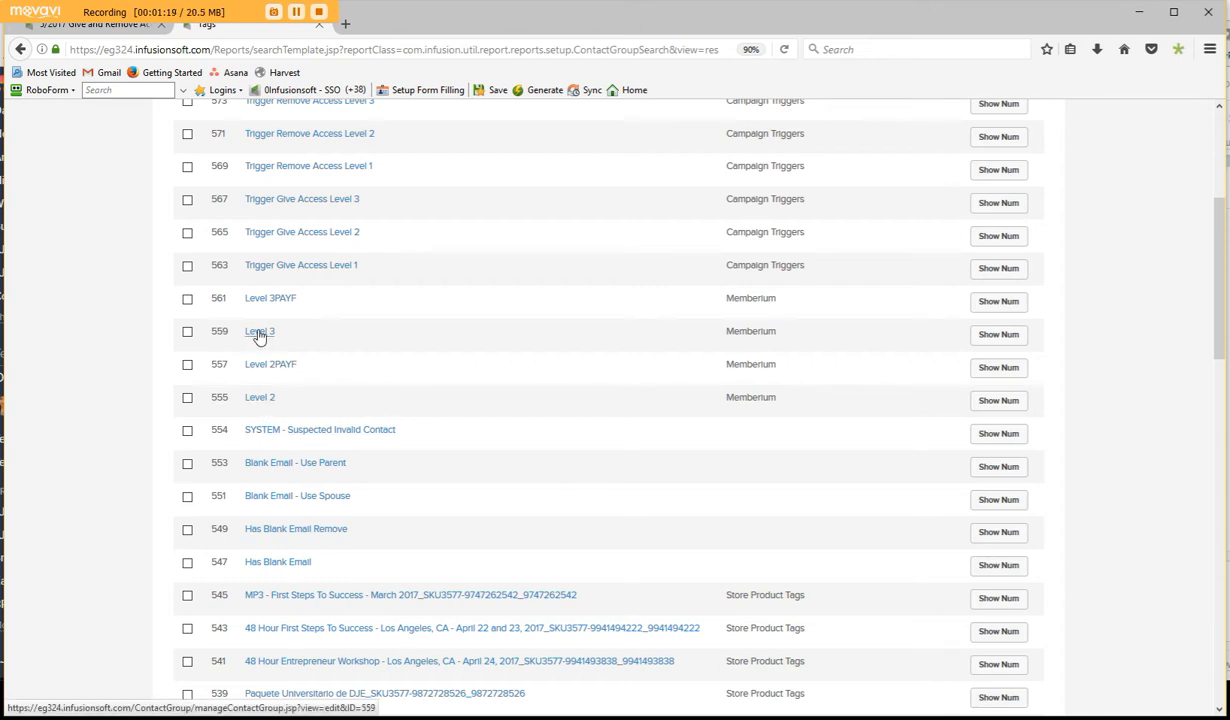
pyautogui.scroll(3, 673, 343)
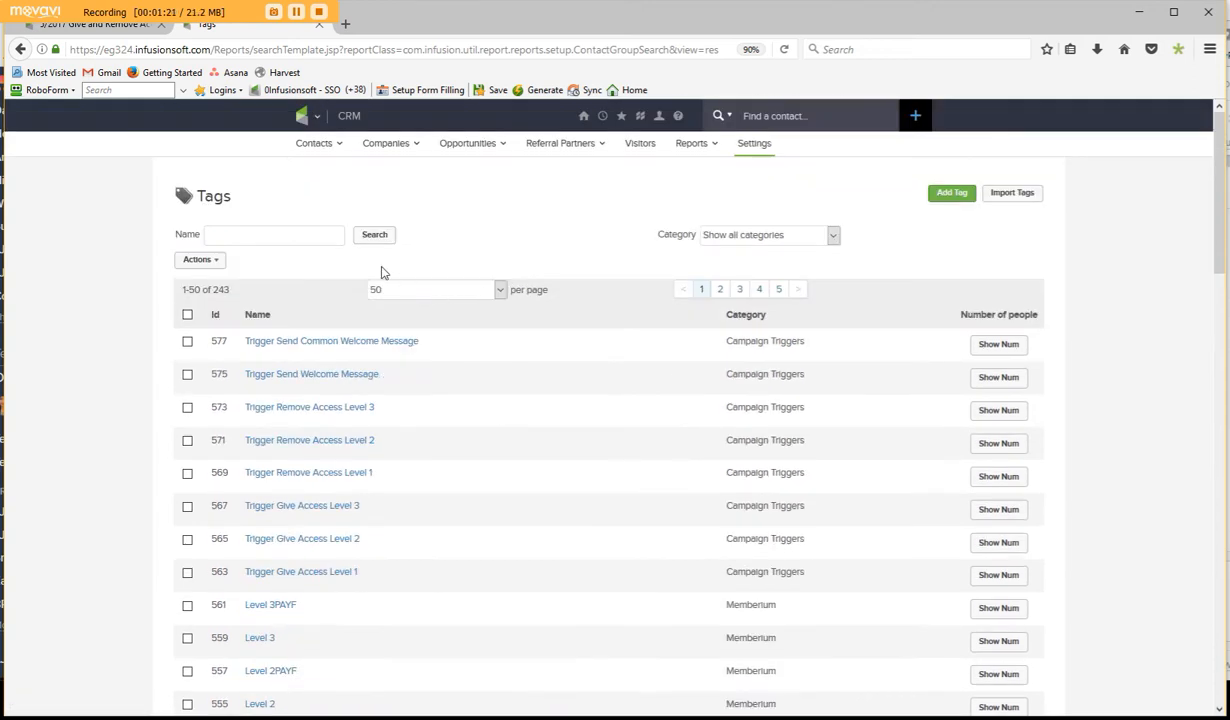
pyautogui.click(299, 235)
pyautogui.write('level 1')
pyautogui.press('Return')
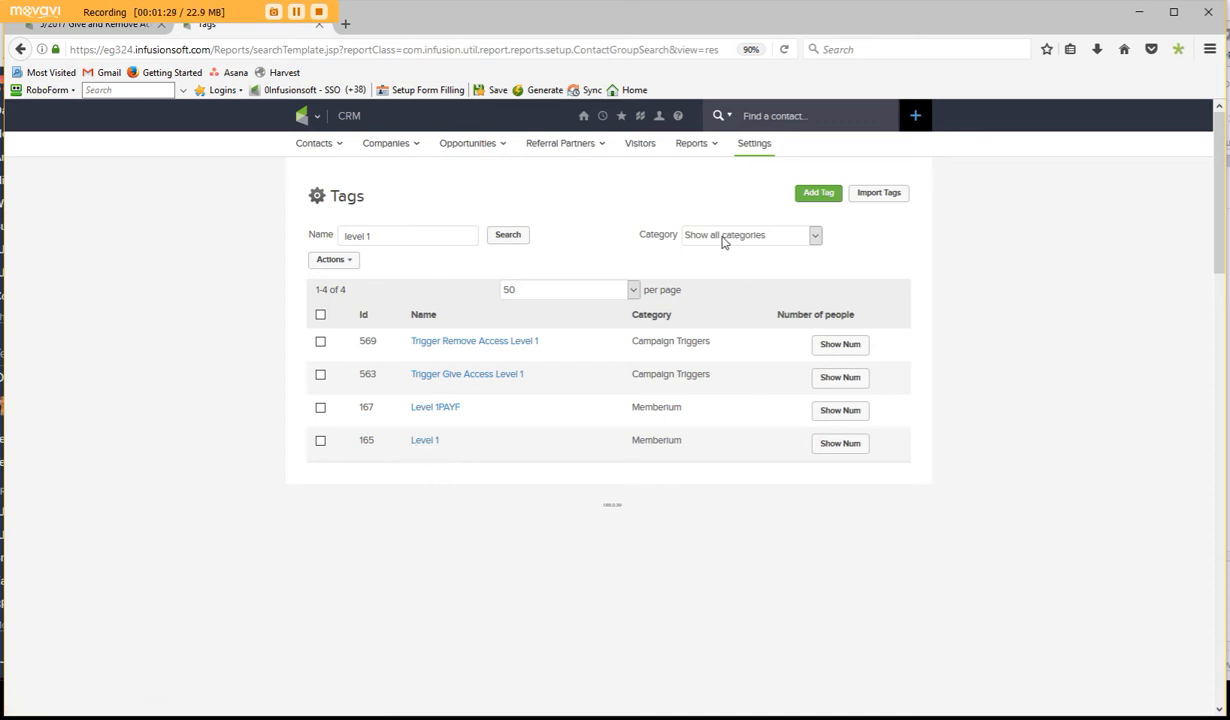
# - Clear the name search and filter the tag list by the Memberium category
pyautogui.moveTo(395, 236); pyautogui.dragTo(188, 207)
pyautogui.press('BackSpace')
pyautogui.click(722, 235)
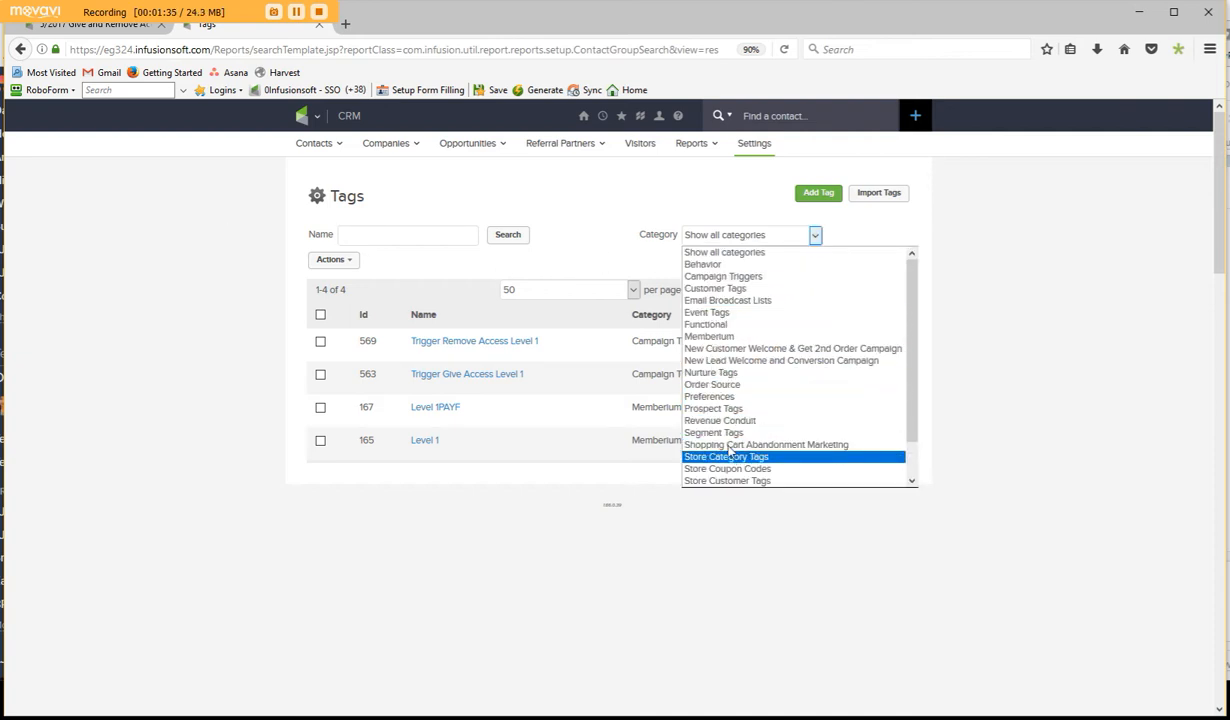
pyautogui.click(700, 336)
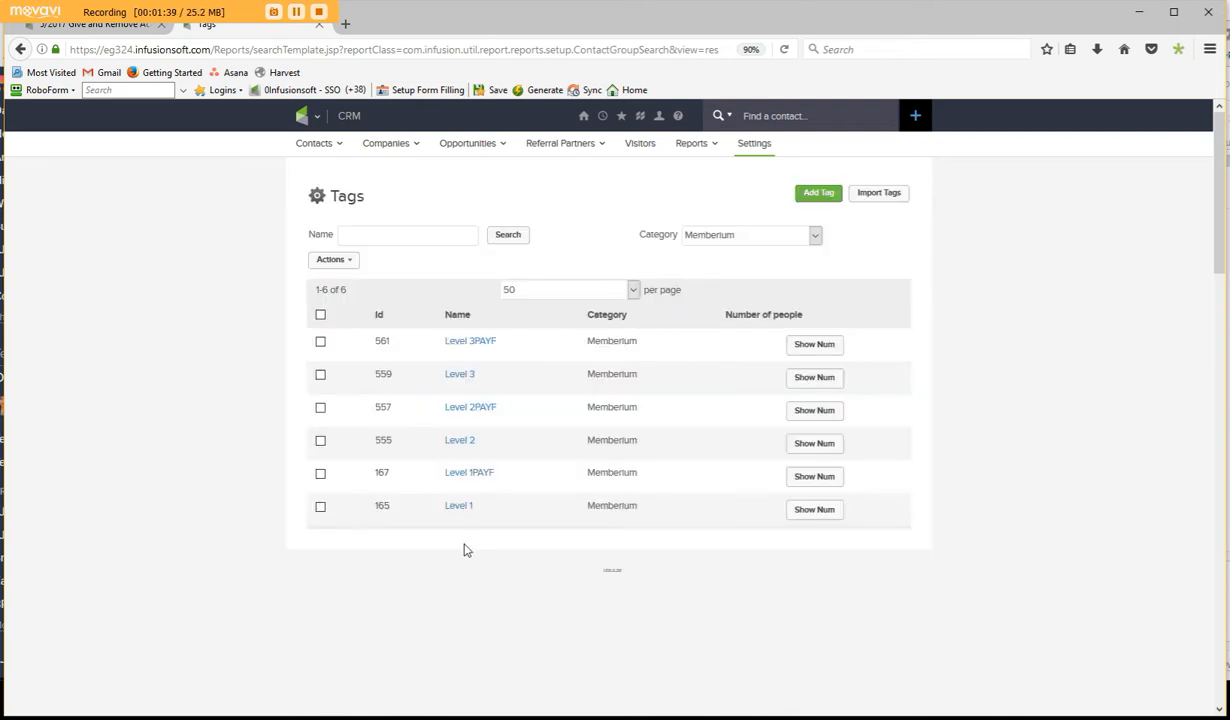
# - Return to the 5/2017 Give and Remove Access campaign, switch it to editing, and open its Give and Remove Access form
pyautogui.click(95, 28)
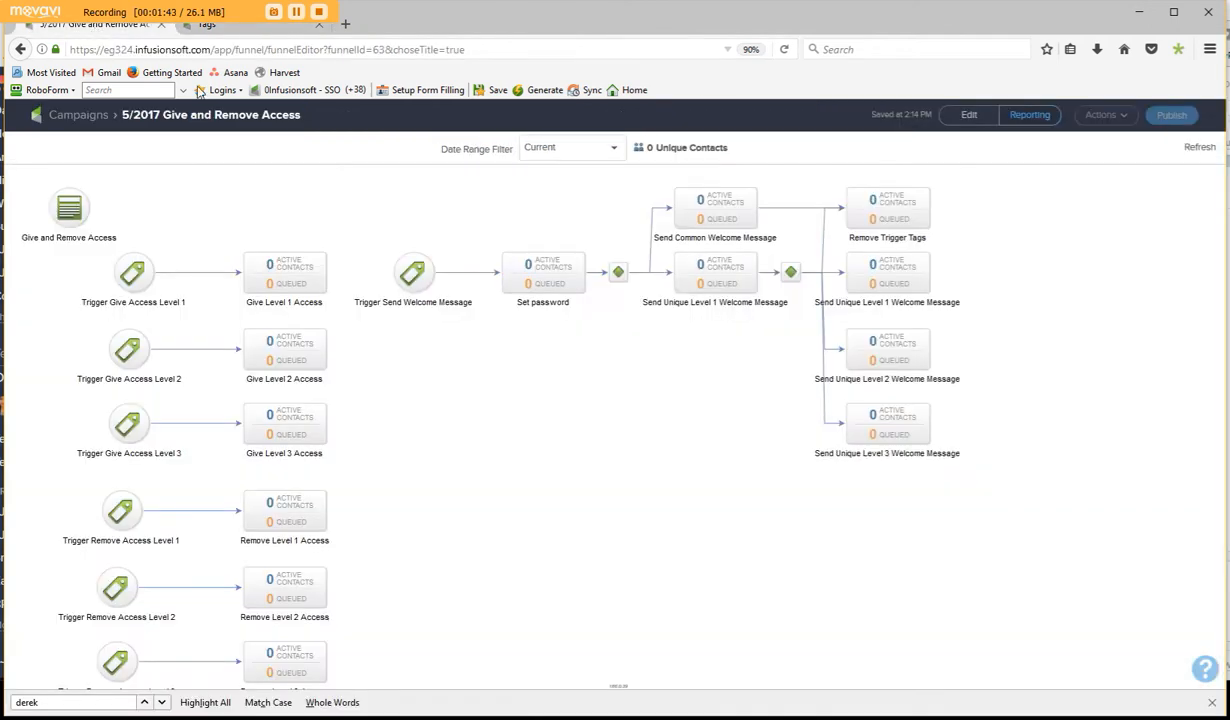
pyautogui.click(968, 117)
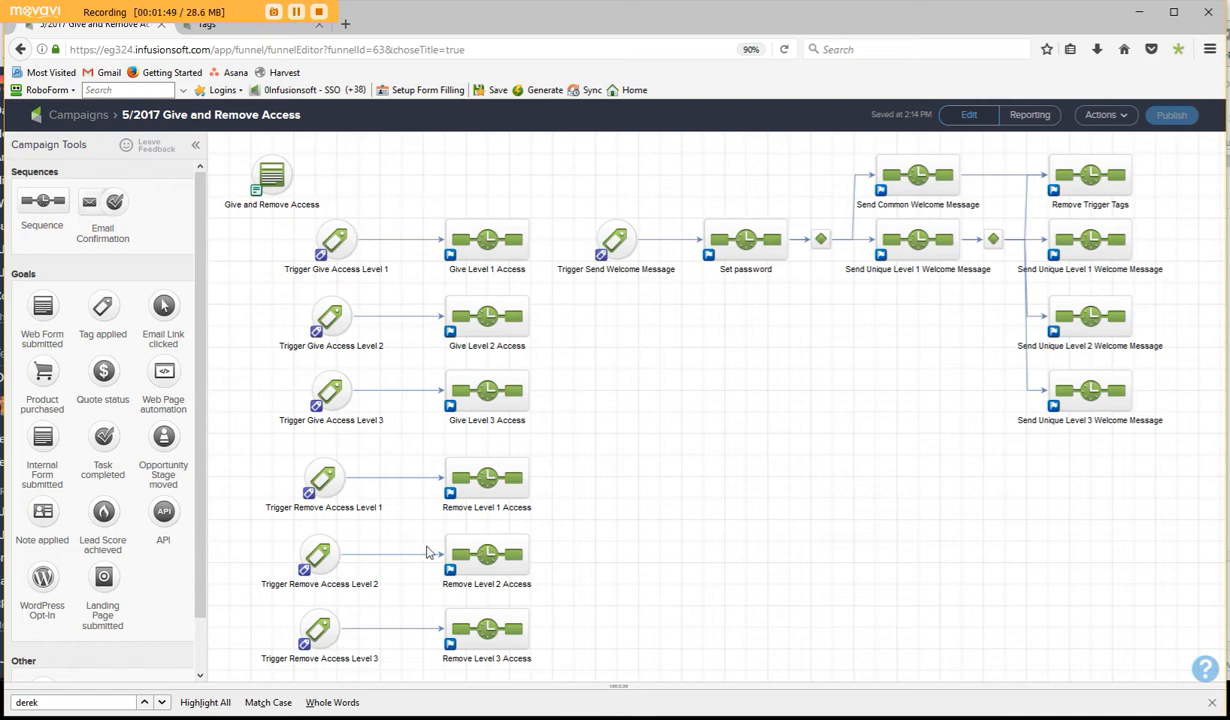
pyautogui.click(273, 175)
pyautogui.doubleClick(274, 177)
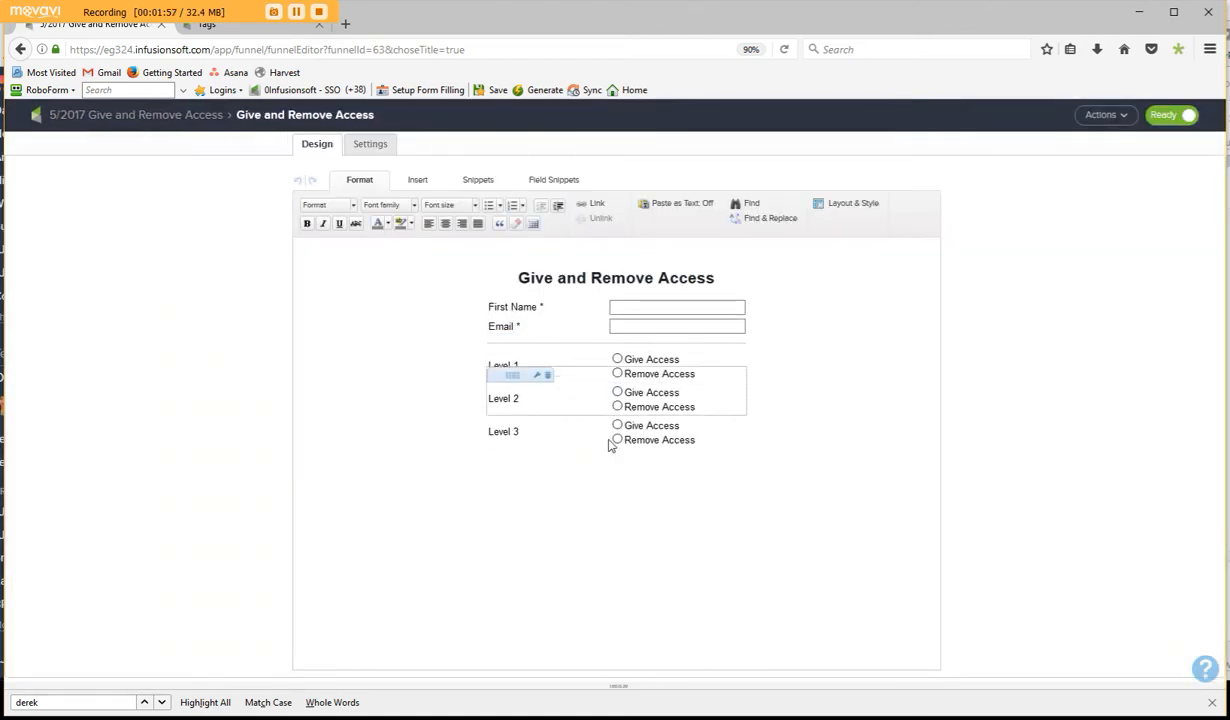
# - Inspect the tags assigned to the Level 1 radio field's Give Access and Remove Access options, leaving without saving
pyautogui.doubleClick(631, 369)
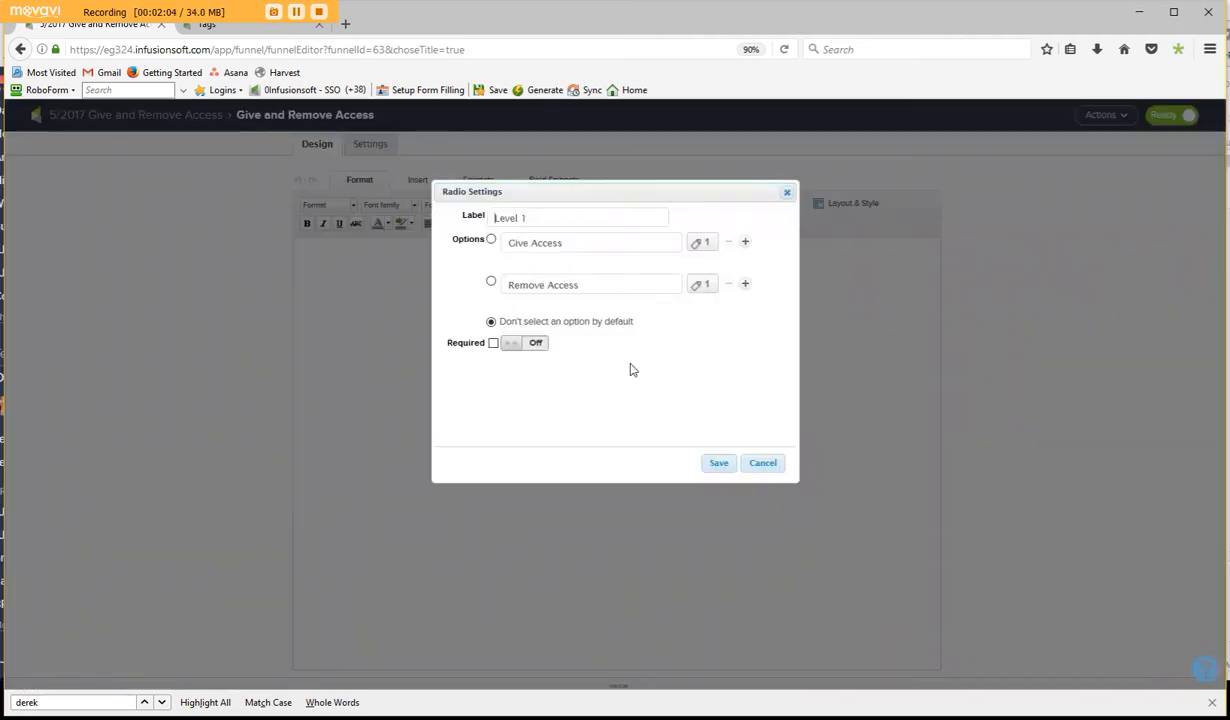
pyautogui.click(700, 246)
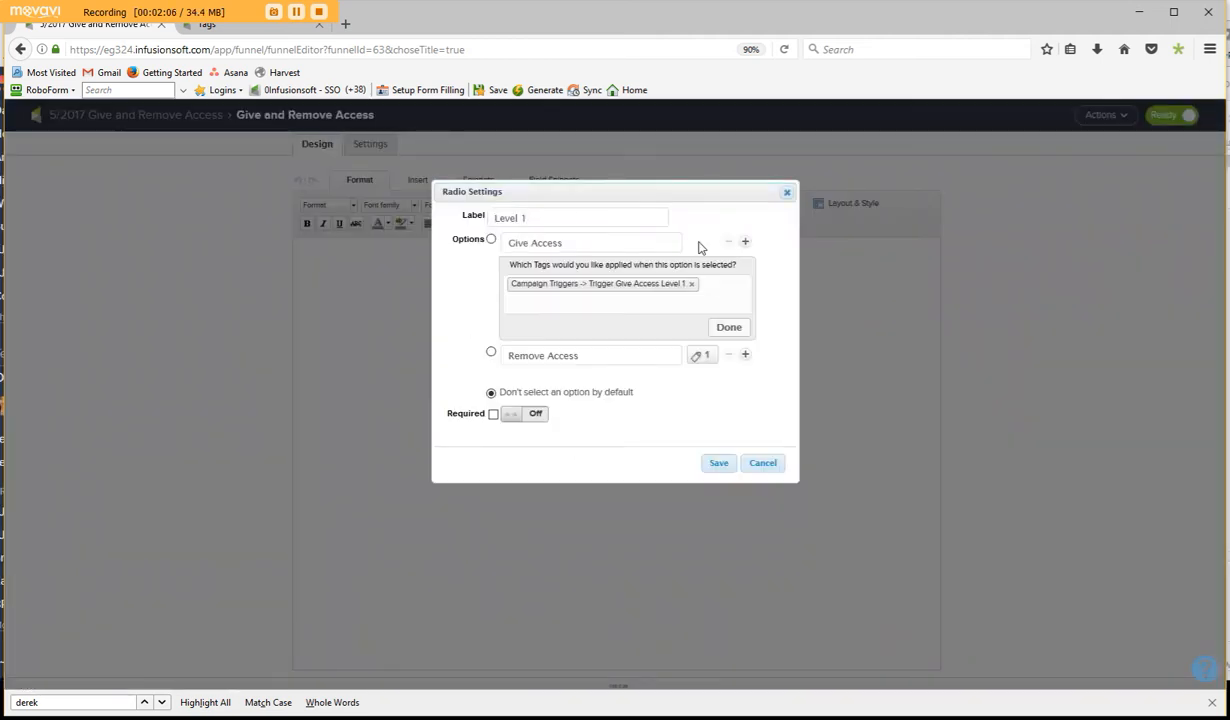
pyautogui.click(703, 358)
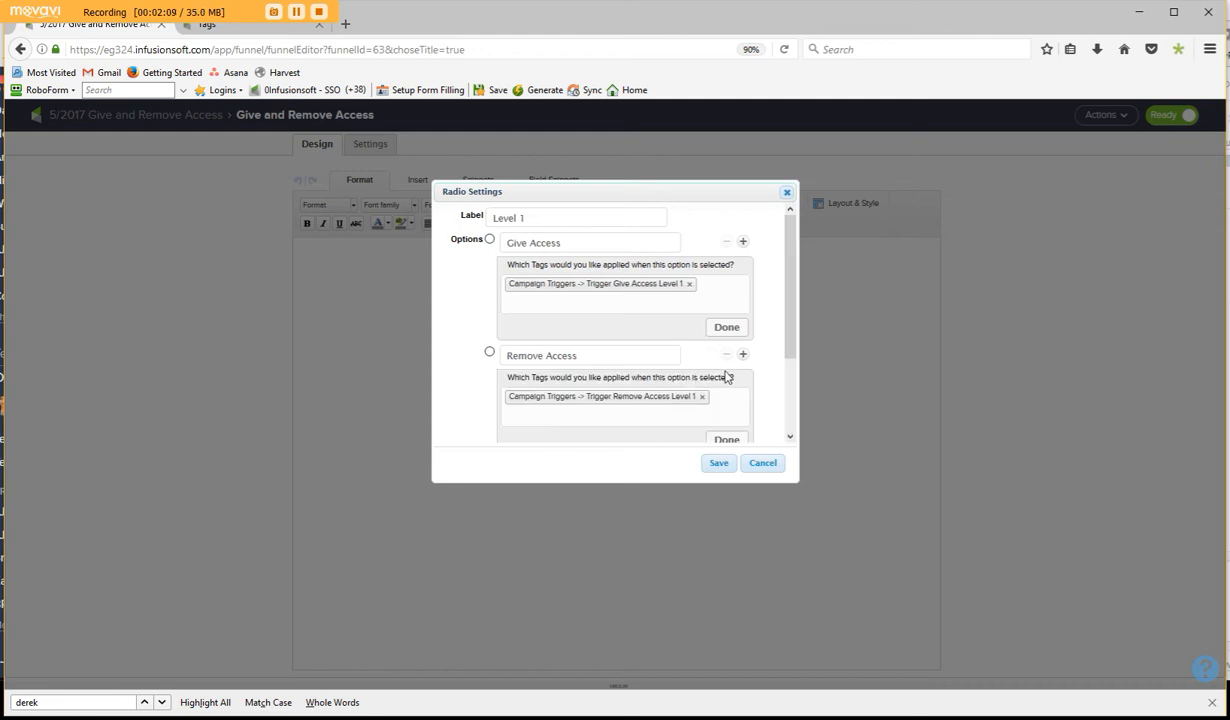
pyautogui.scroll(-1, 725, 376)
pyautogui.scroll(-1, 725, 376)
pyautogui.click(762, 462)
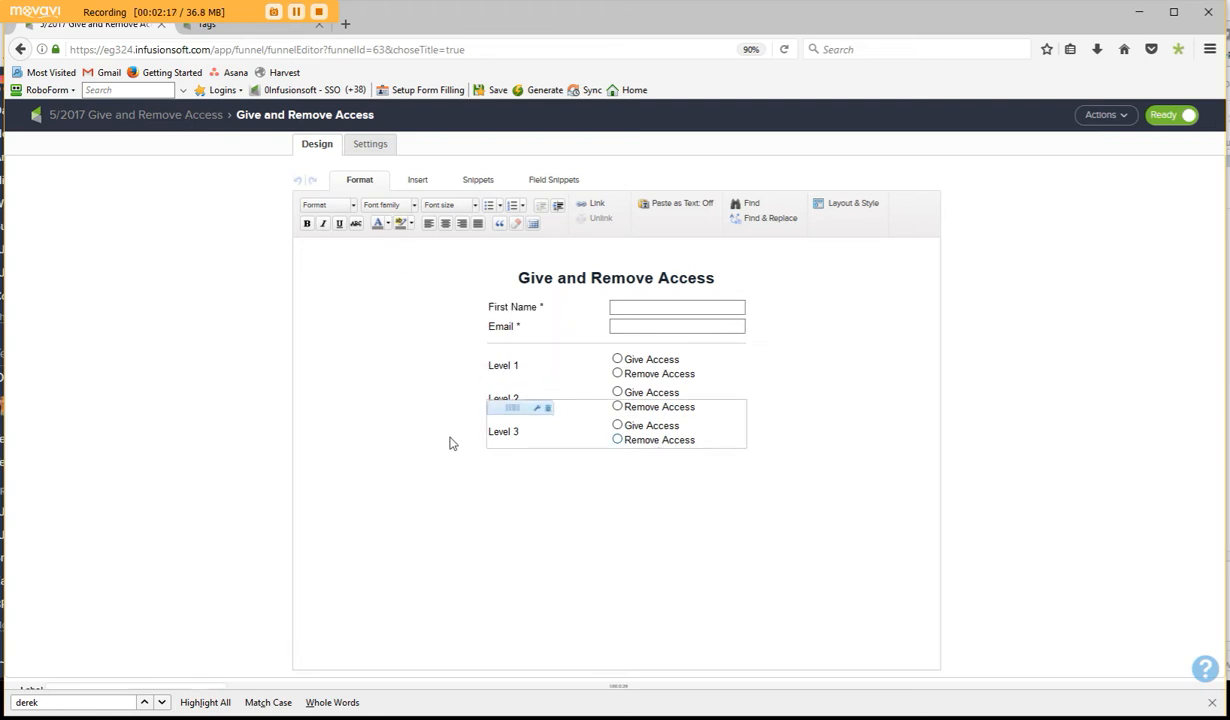
# - Inspect the tags assigned to the Level 3 radio field's Give Access and Remove Access options and save the field settings
pyautogui.doubleClick(622, 420)
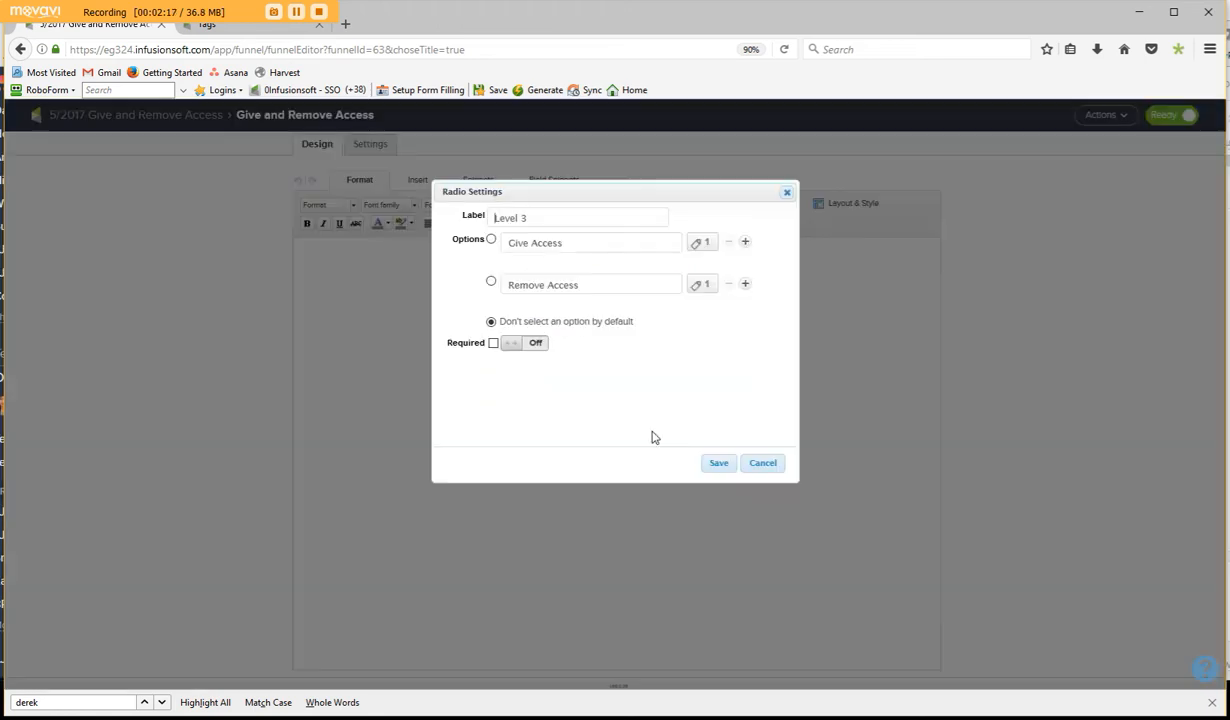
pyautogui.click(702, 245)
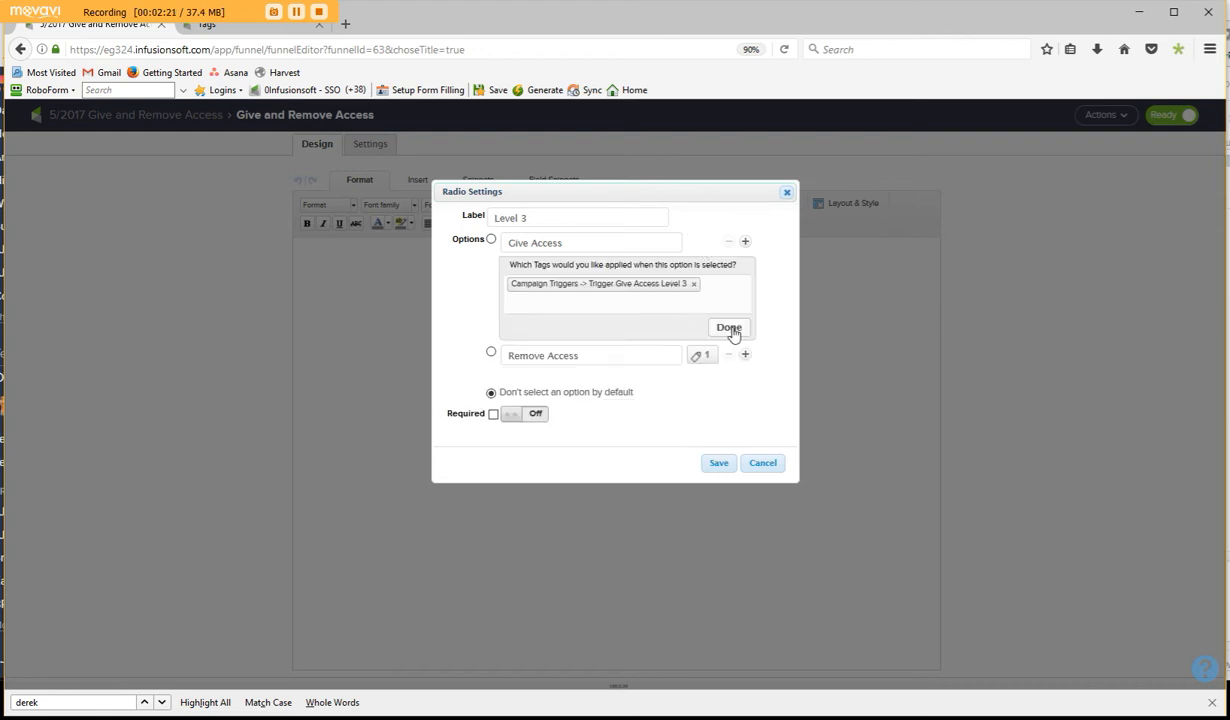
pyautogui.click(702, 356)
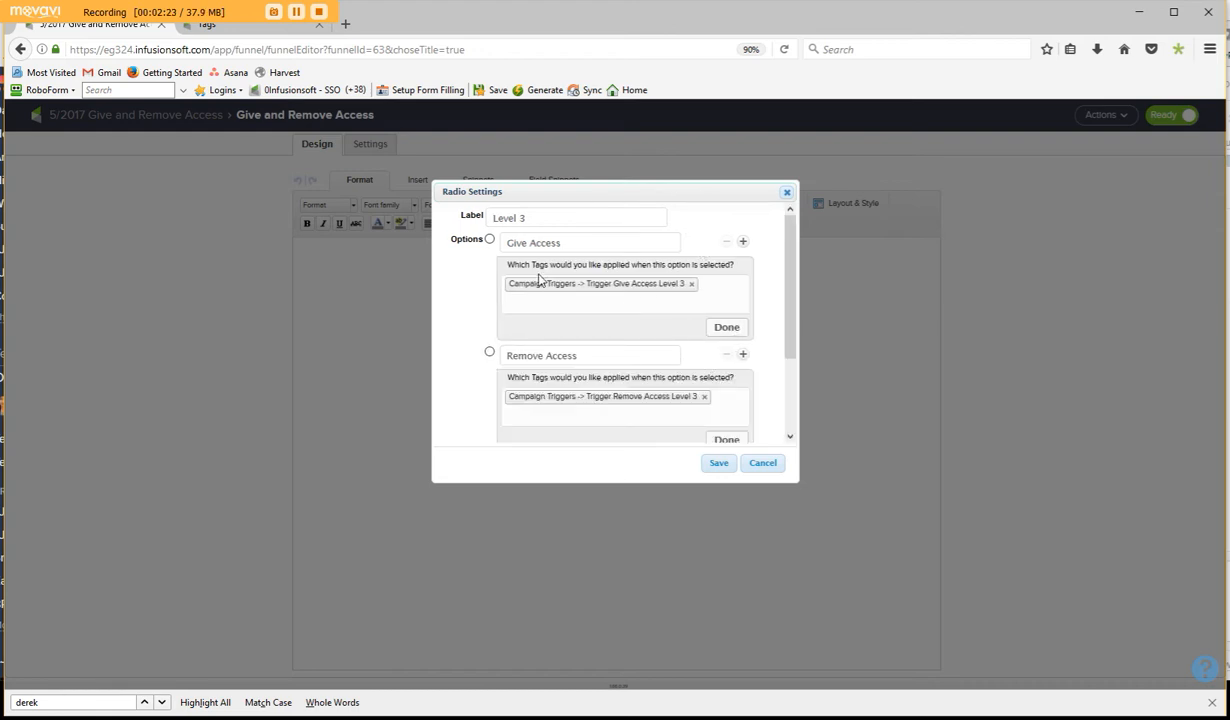
pyautogui.click(720, 460)
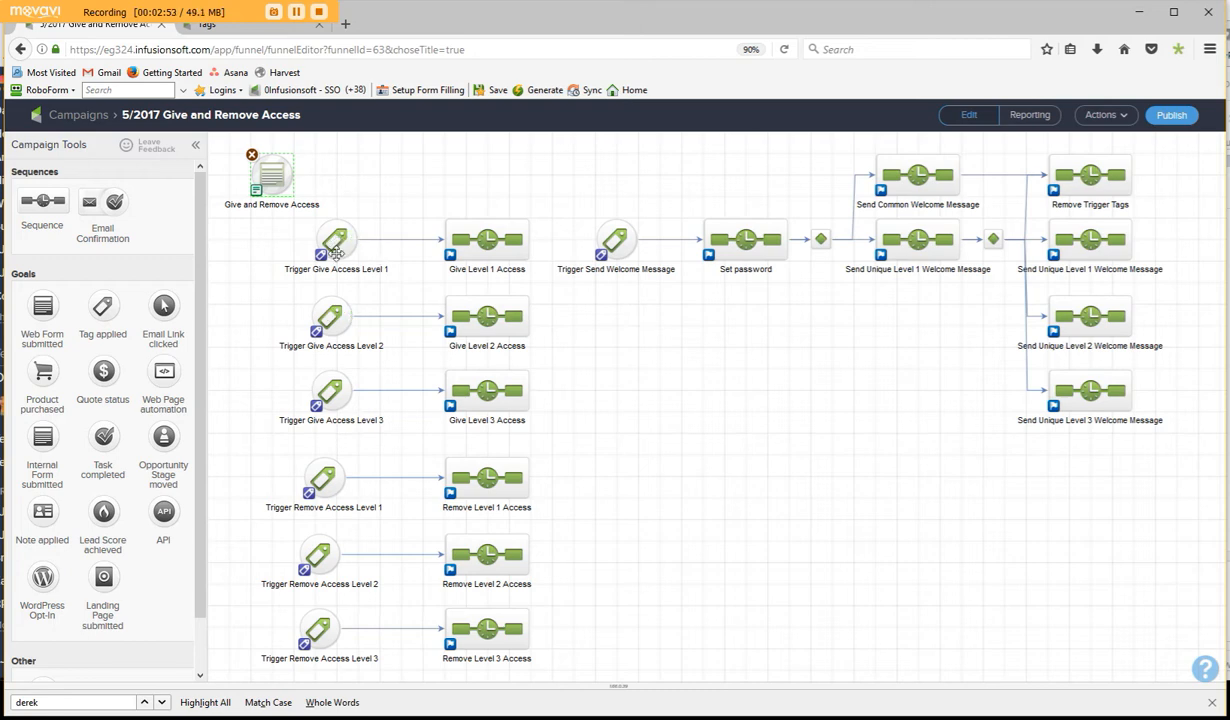
# - Open the Give Level 1 Access sequence and check which tag each of its two tag steps applies
pyautogui.doubleClick(487, 248)
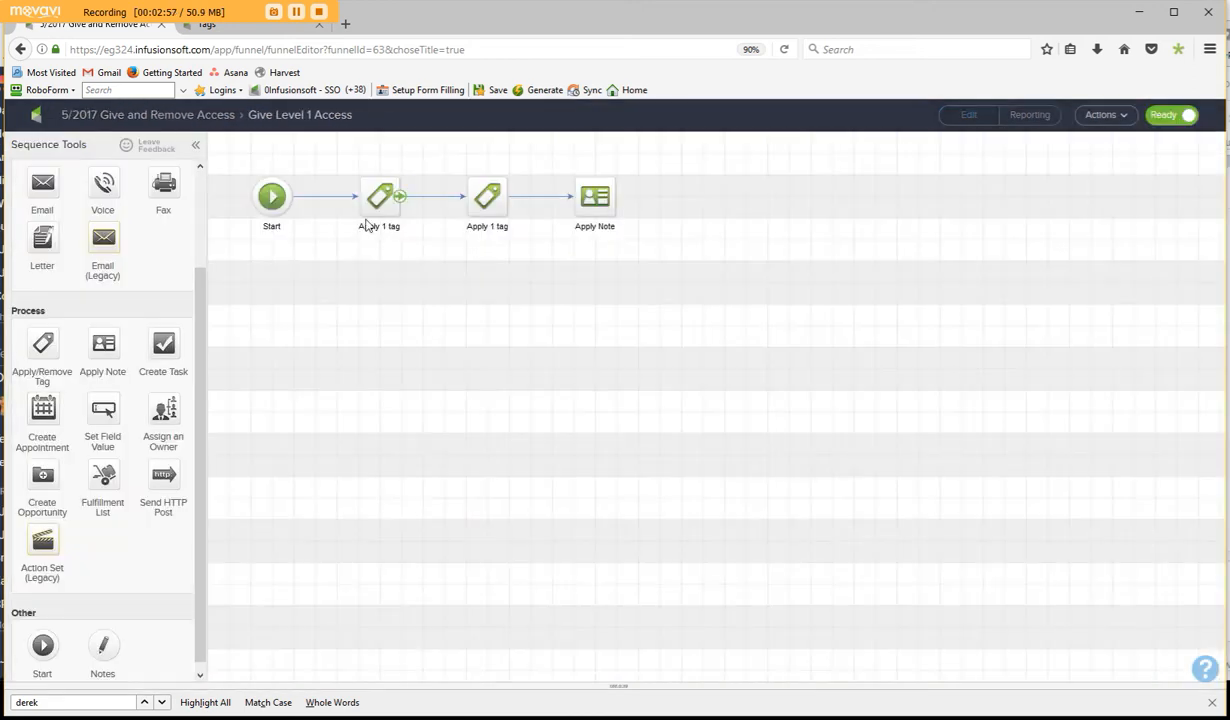
pyautogui.doubleClick(383, 197)
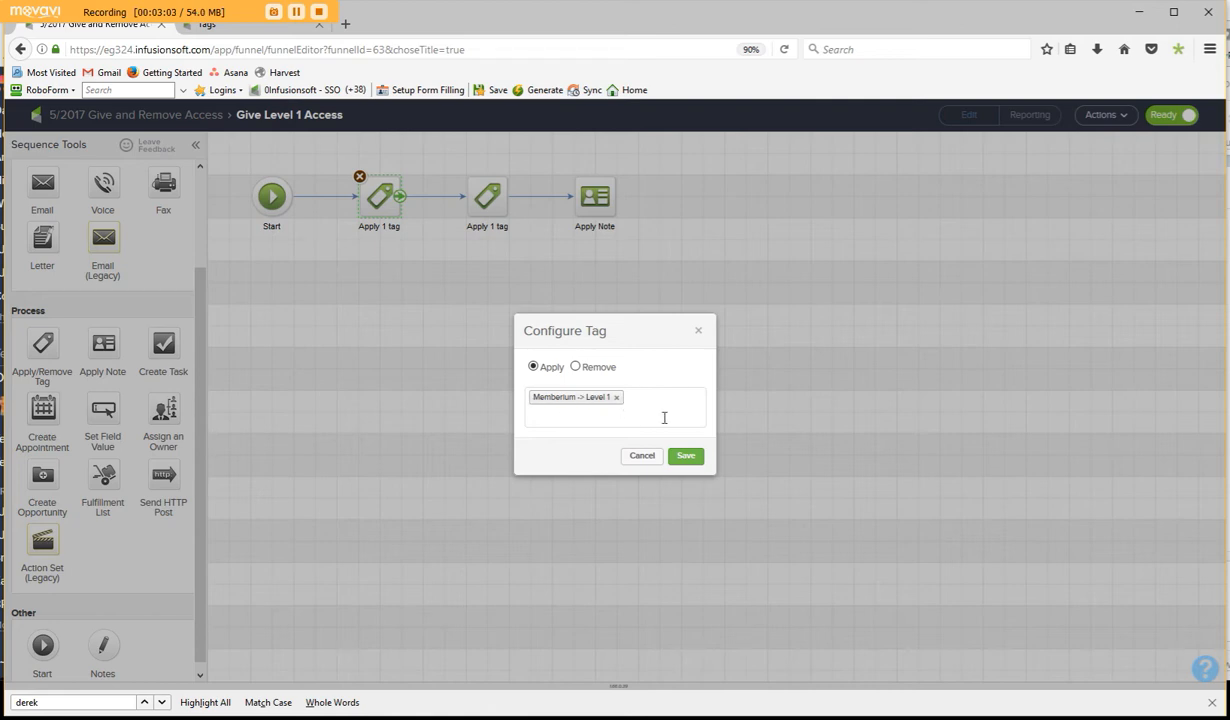
pyautogui.click(648, 462)
pyautogui.doubleClick(489, 198)
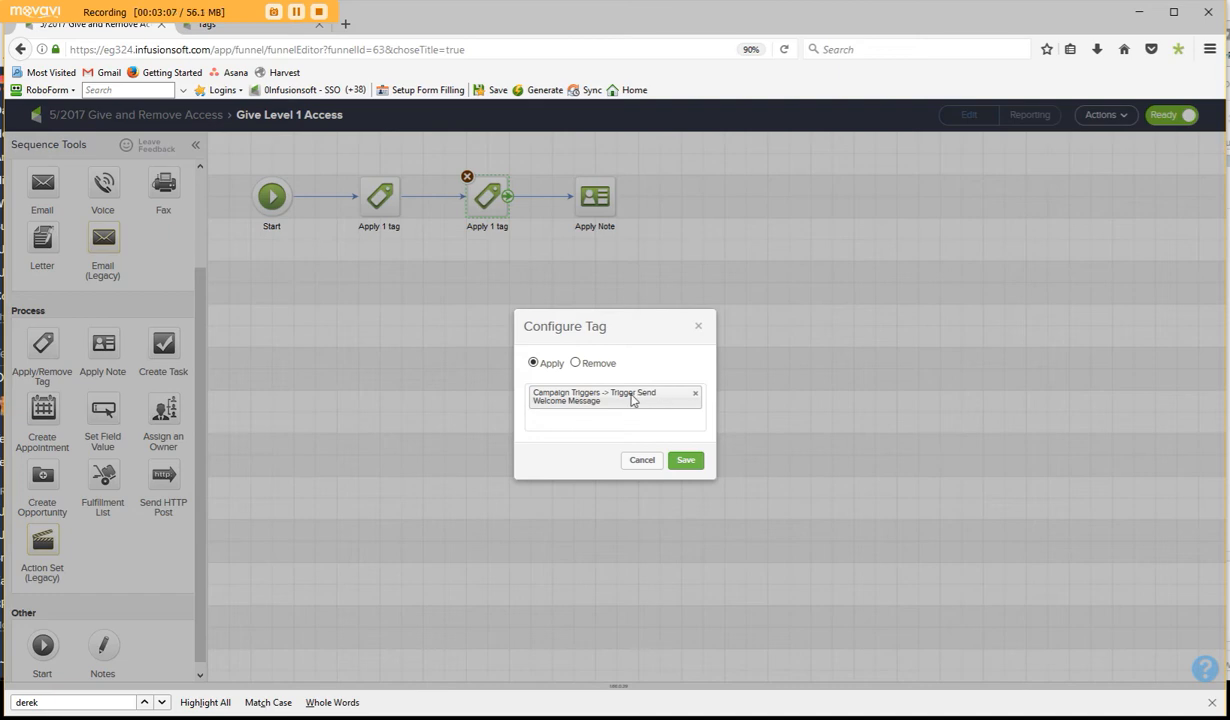
pyautogui.click(640, 462)
# - Review the settings of the sequence's Apply Note step and return to the campaign overview
pyautogui.doubleClick(597, 199)
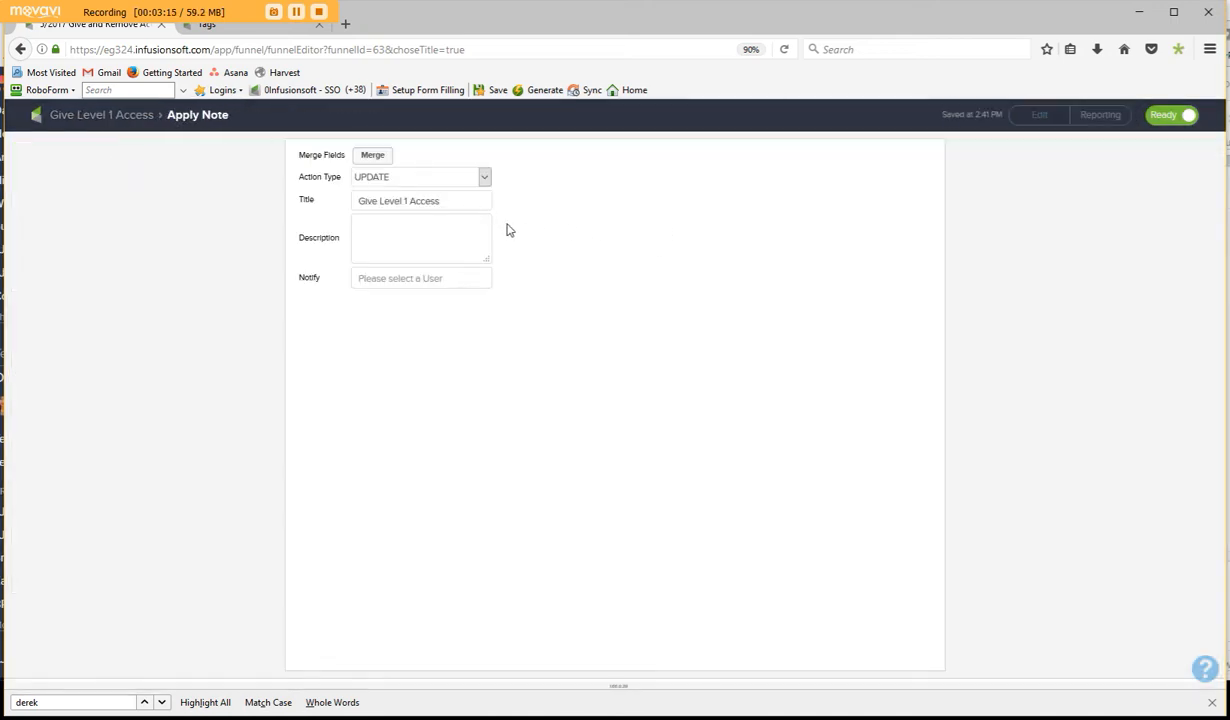
pyautogui.click(97, 117)
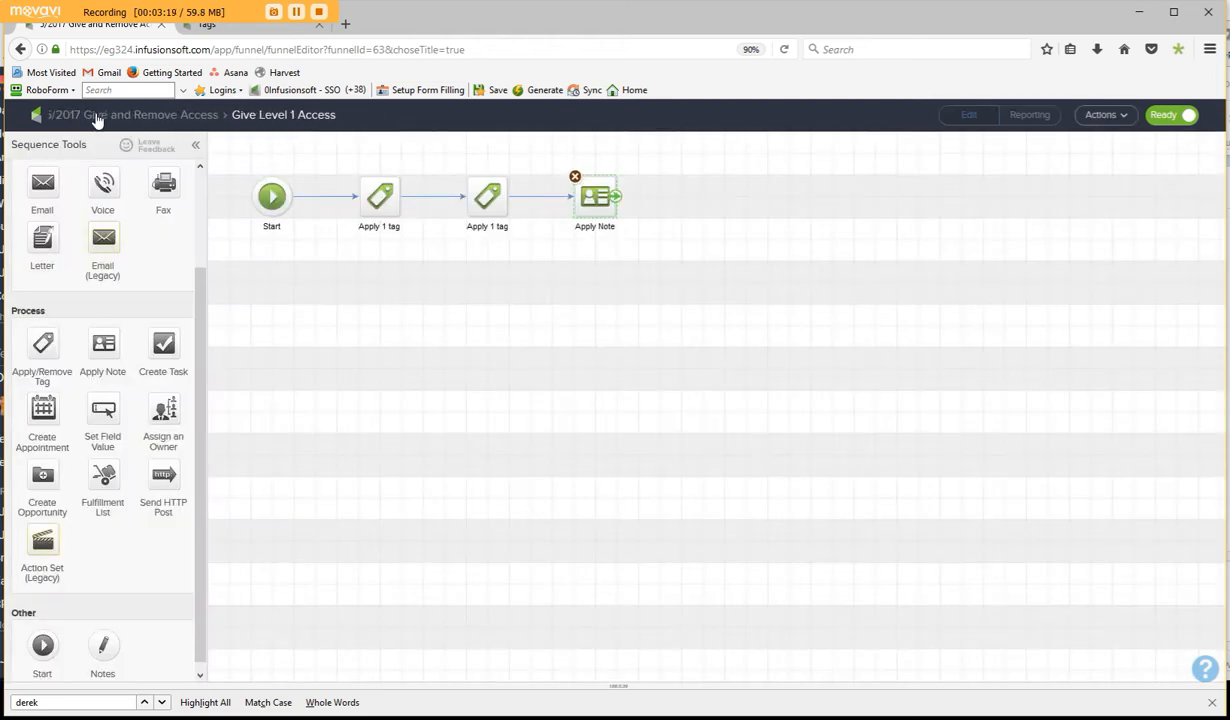
pyautogui.click(95, 115)
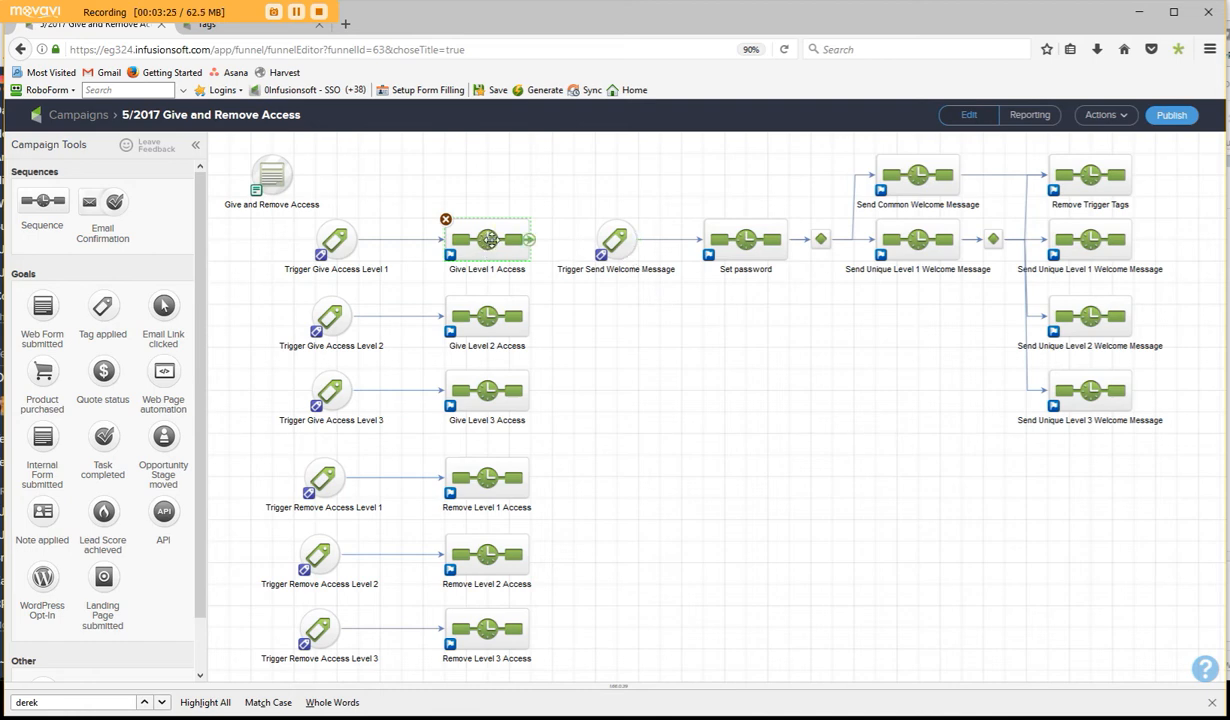
# - Examine how the give-access sequences relate to the Trigger Send Welcome Message goal and the common and level-specific welcome message sequences
pyautogui.click(615, 248)
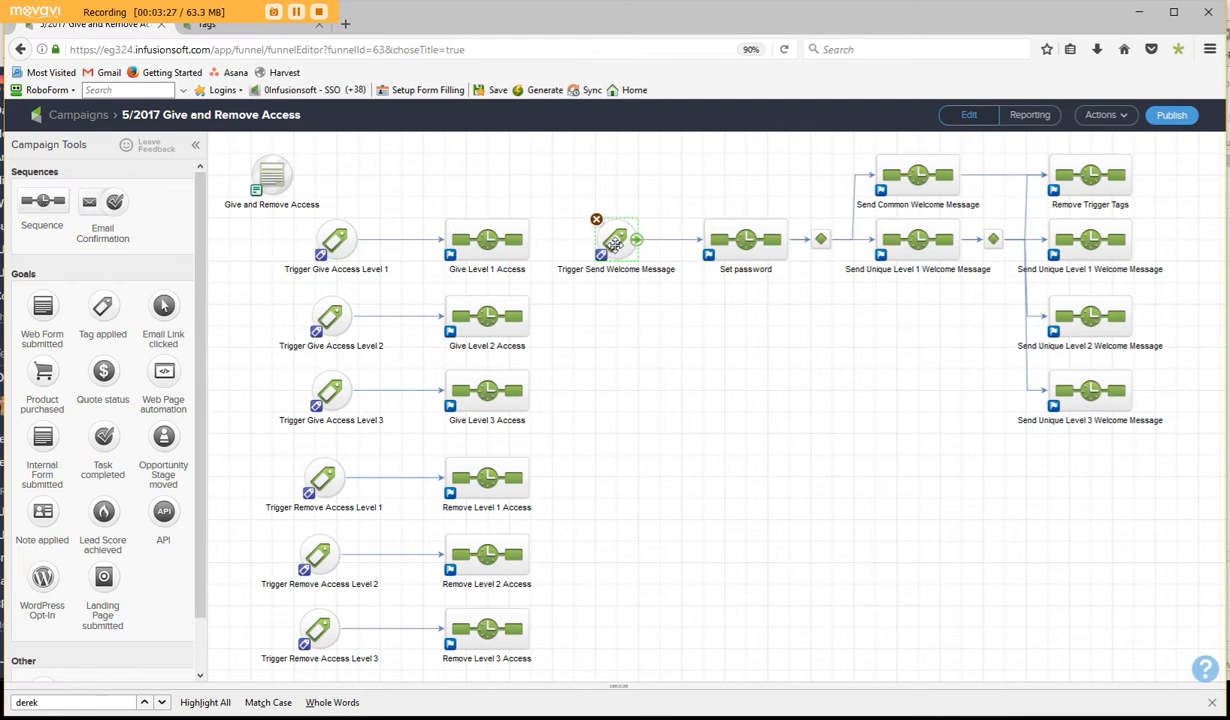
pyautogui.doubleClick(596, 242)
pyautogui.click(912, 178)
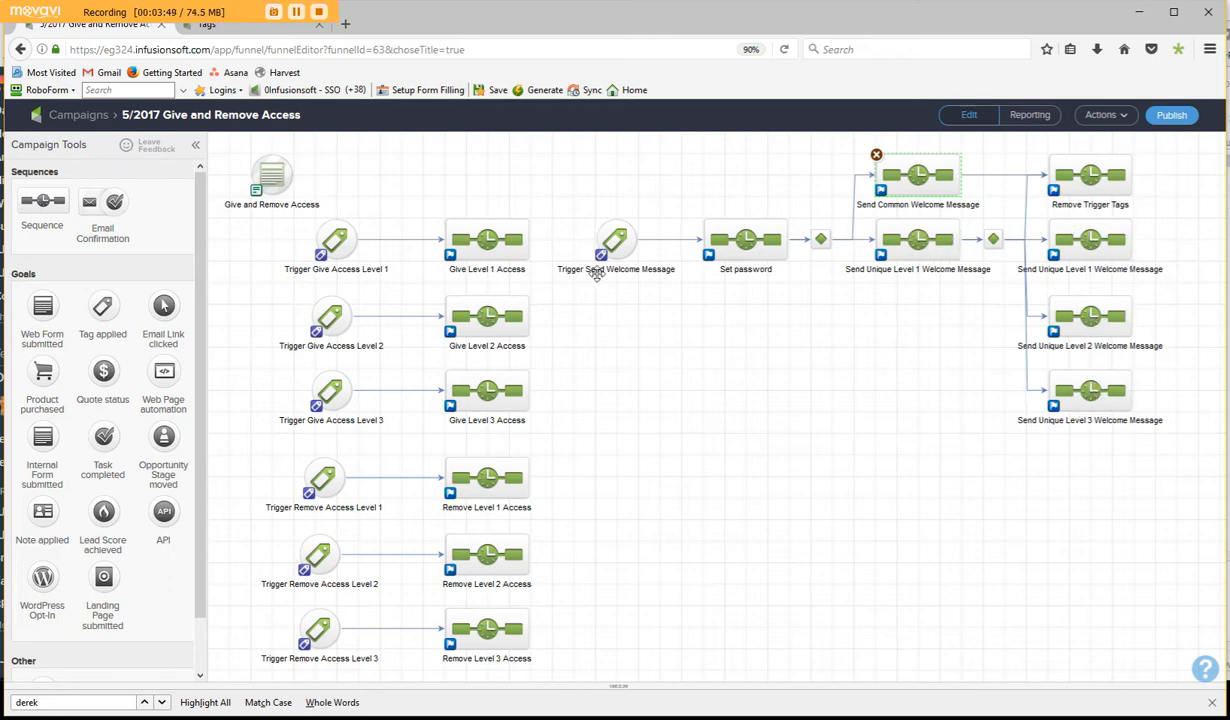
pyautogui.click(482, 240)
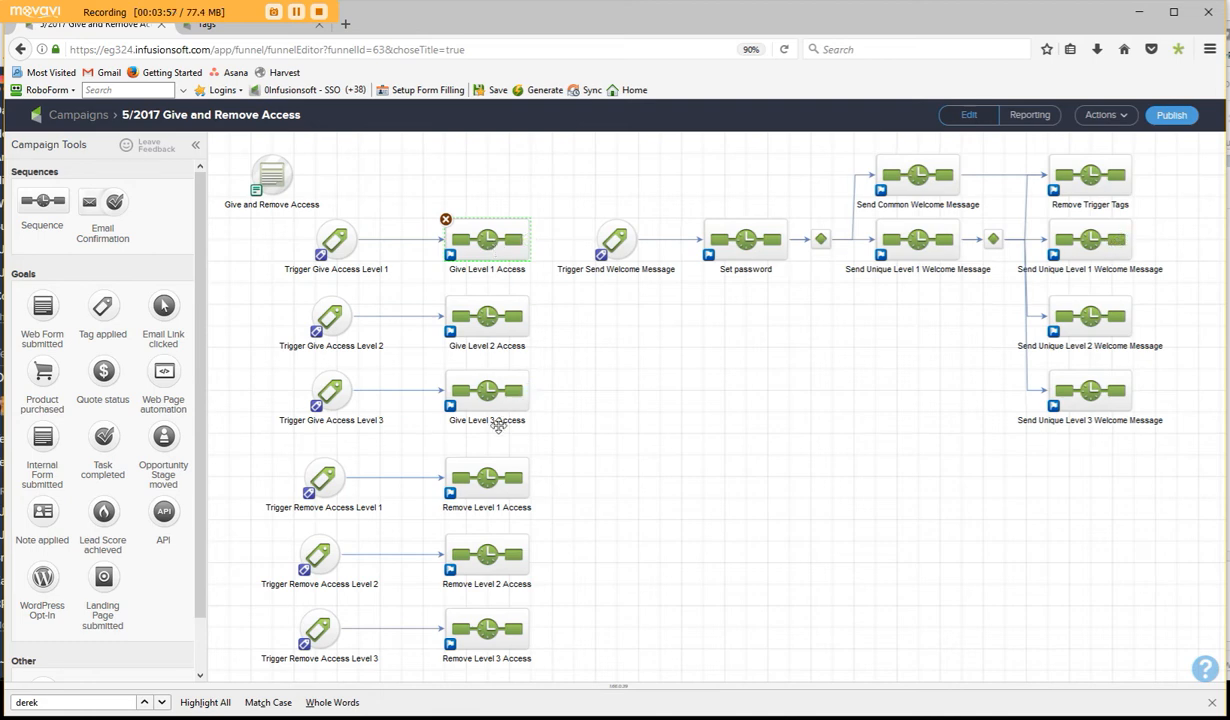
pyautogui.click(483, 394)
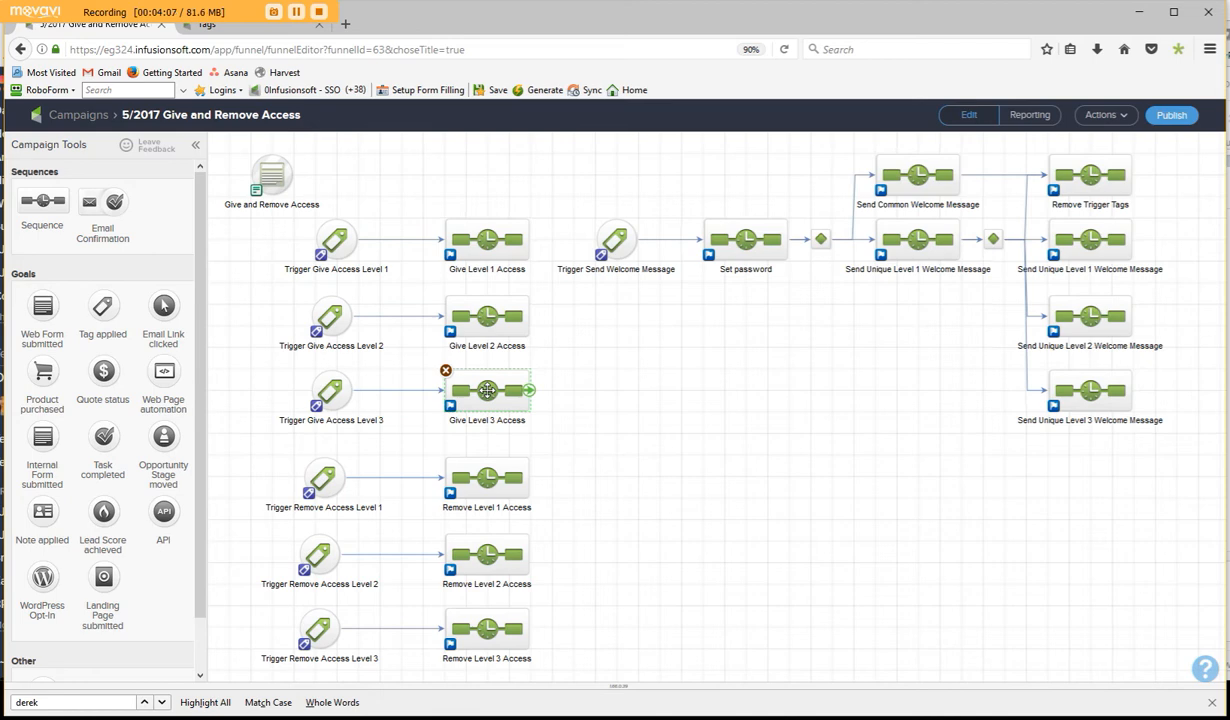
pyautogui.click(1091, 316)
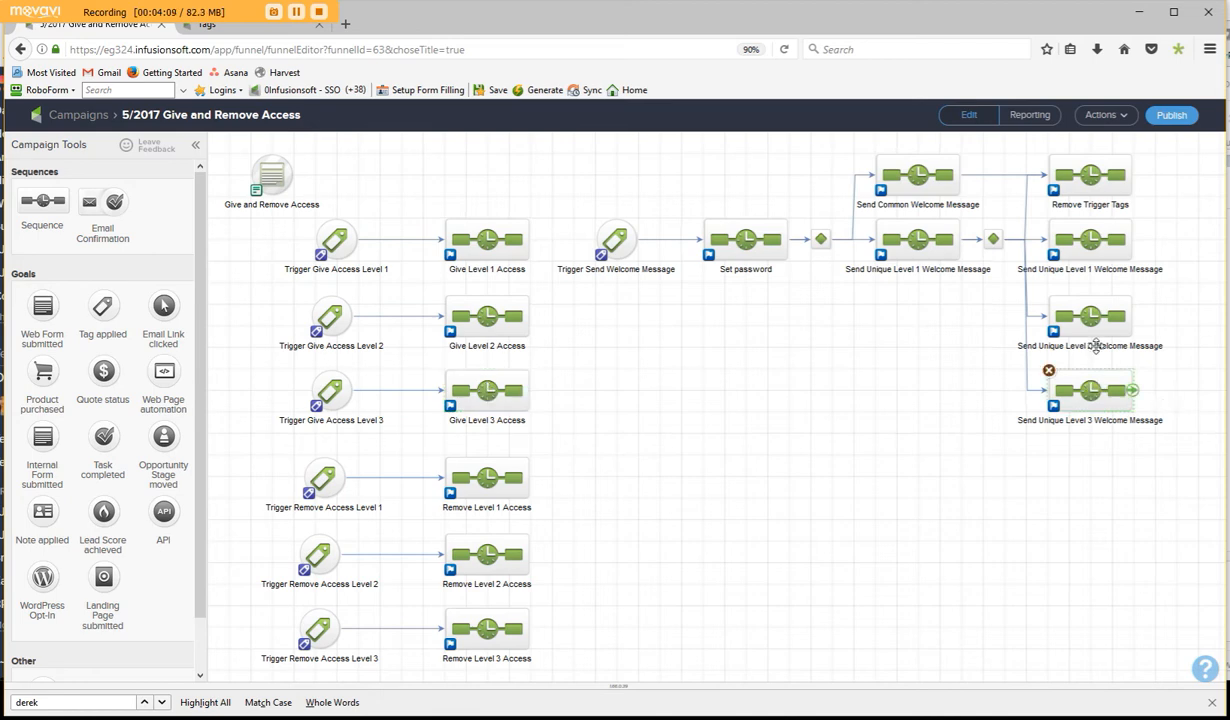
pyautogui.click(1092, 239)
pyautogui.click(1091, 310)
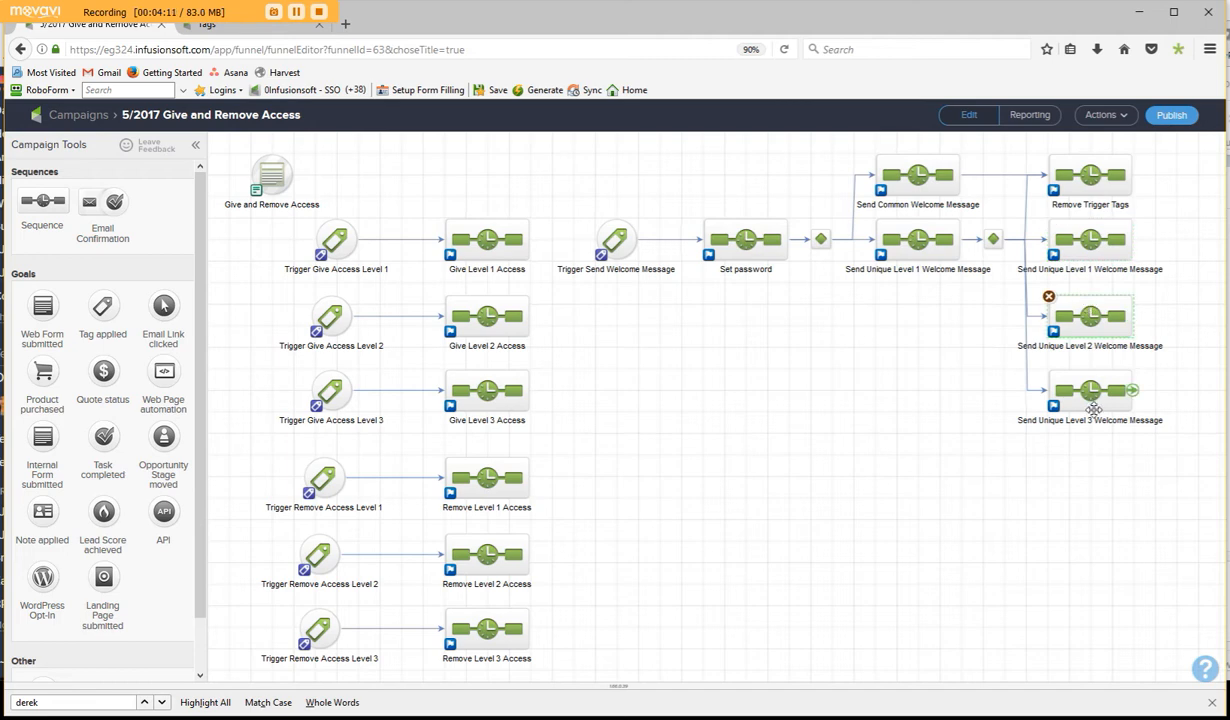
pyautogui.click(1092, 402)
pyautogui.click(1091, 314)
pyautogui.click(1092, 247)
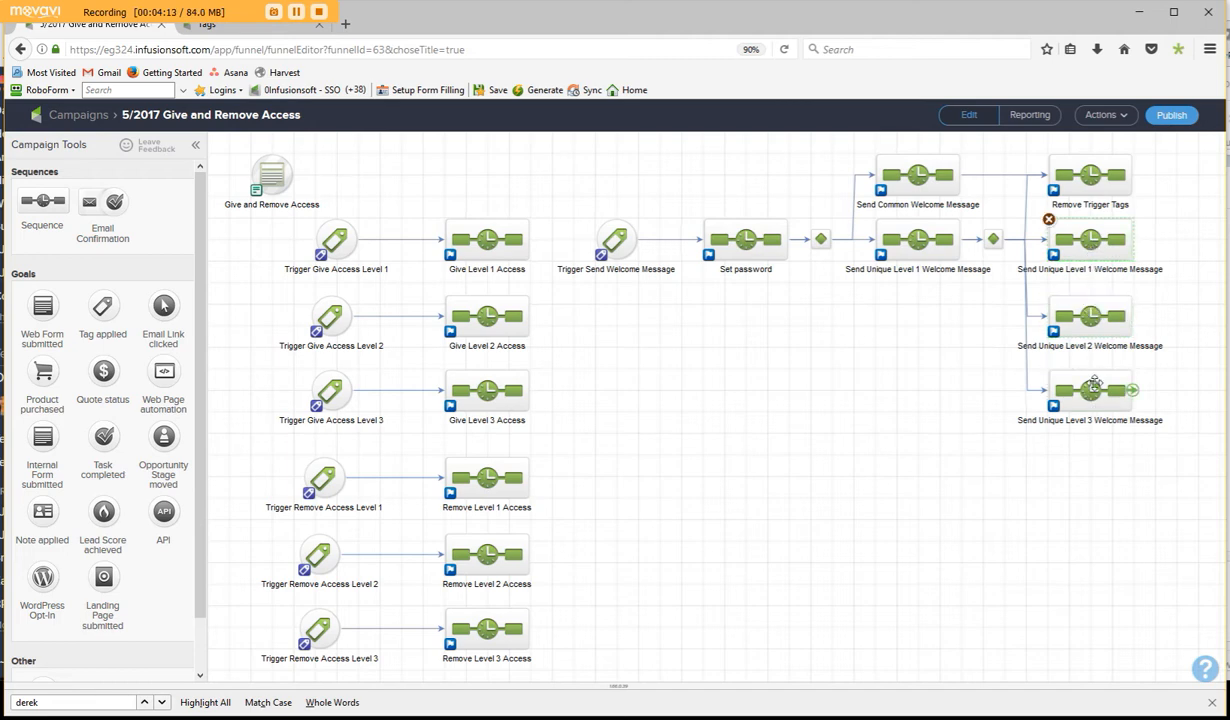
pyautogui.click(1088, 168)
pyautogui.click(889, 168)
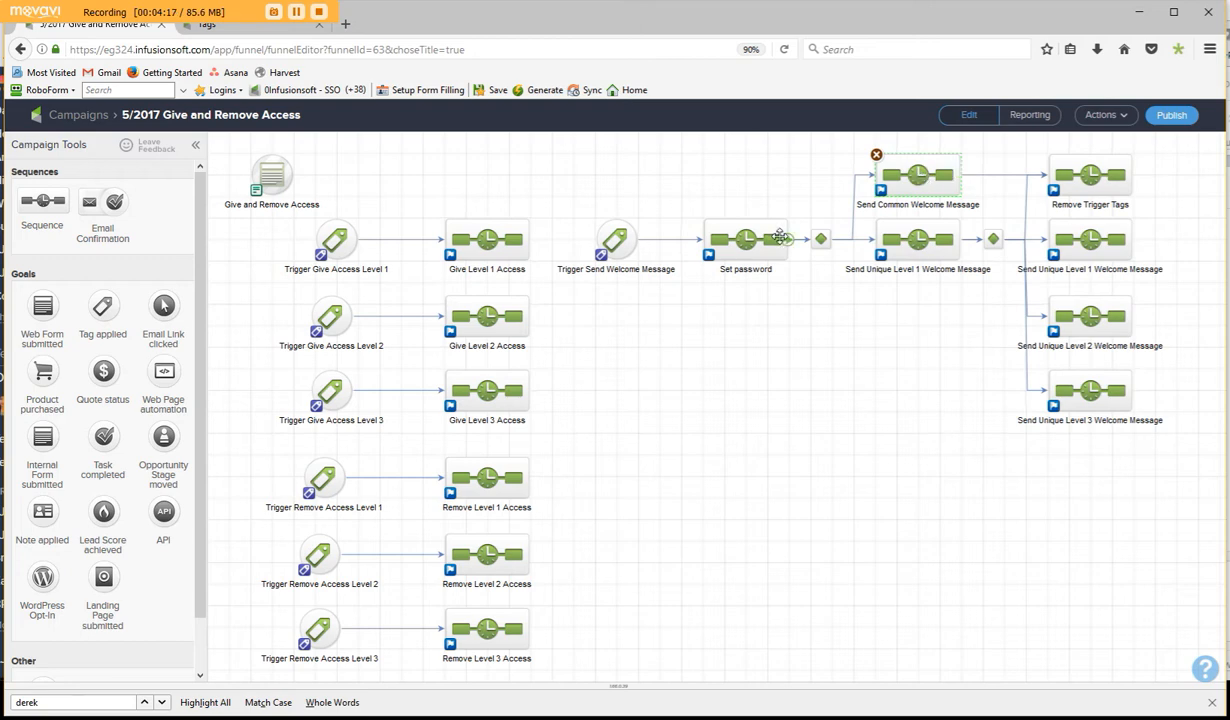
pyautogui.click(603, 236)
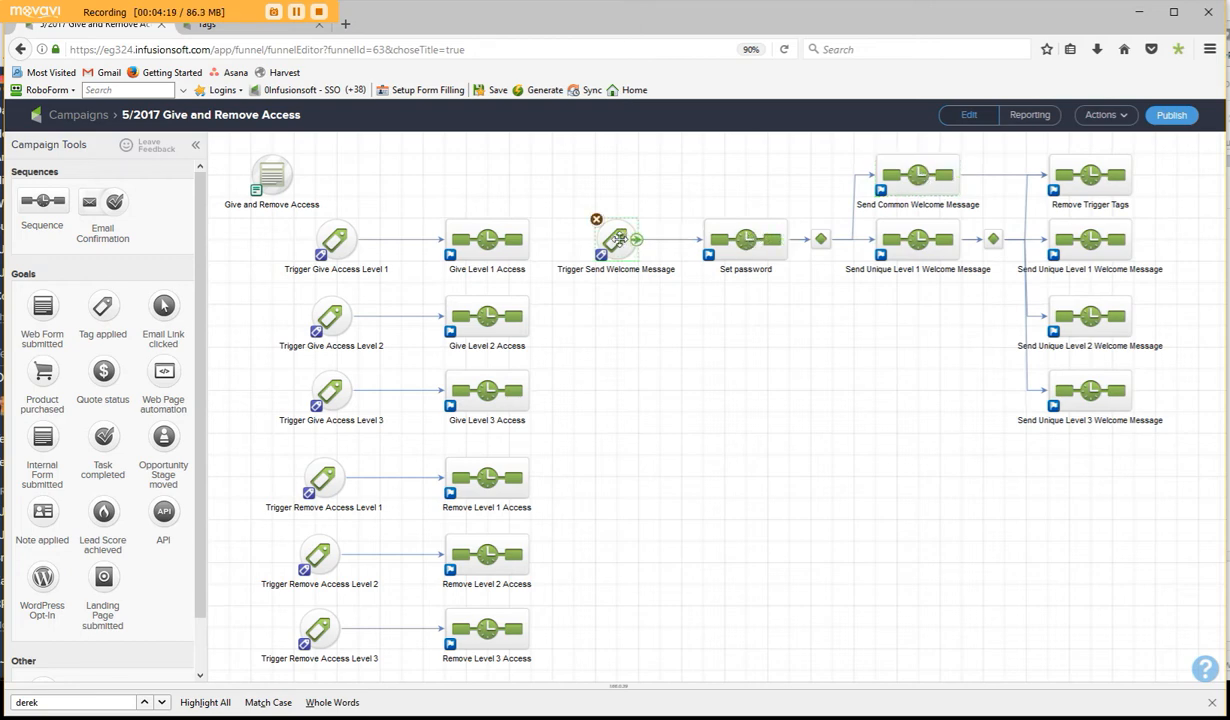
# - Open the Set password sequence and check which action set its Apply Action Set step uses, leaving the configuration unchanged
pyautogui.doubleClick(760, 240)
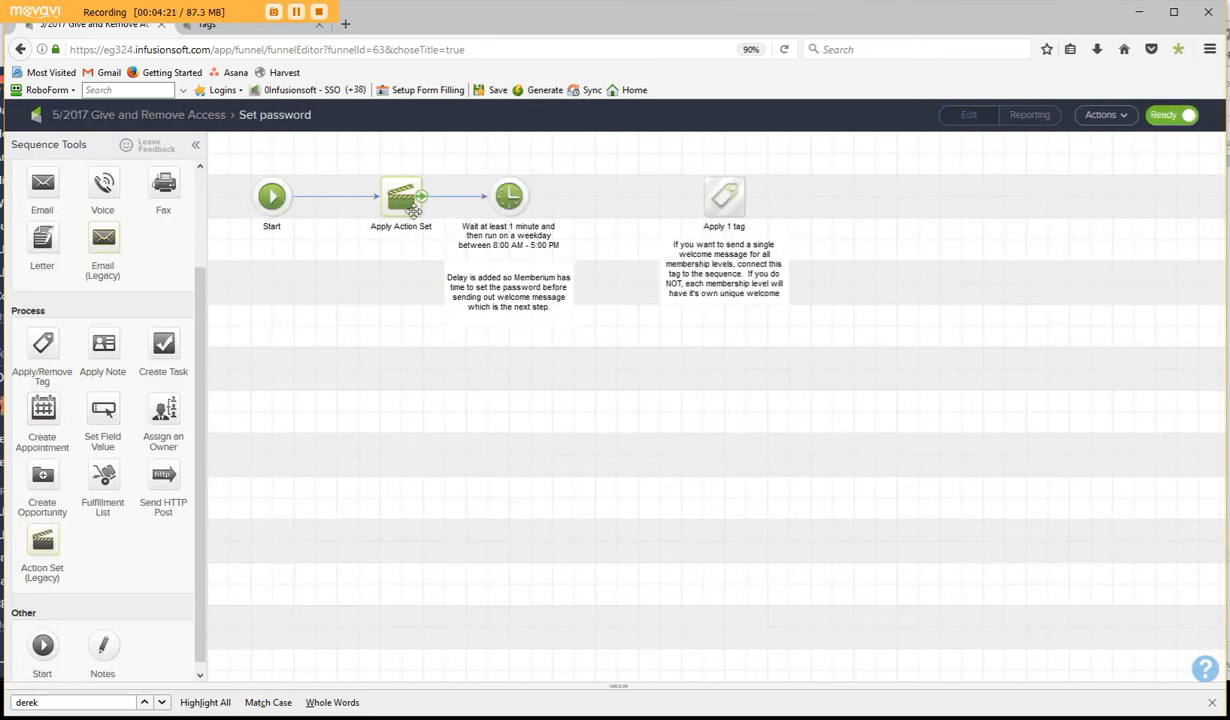
pyautogui.doubleClick(405, 204)
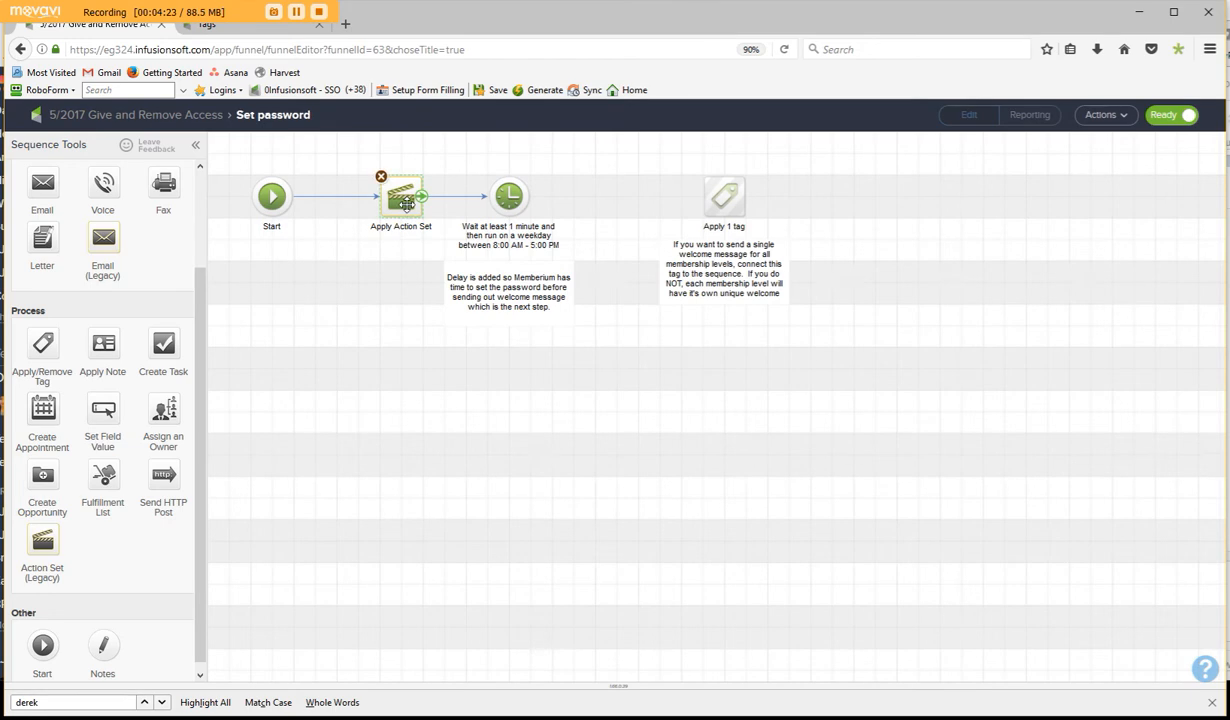
pyautogui.click(602, 314)
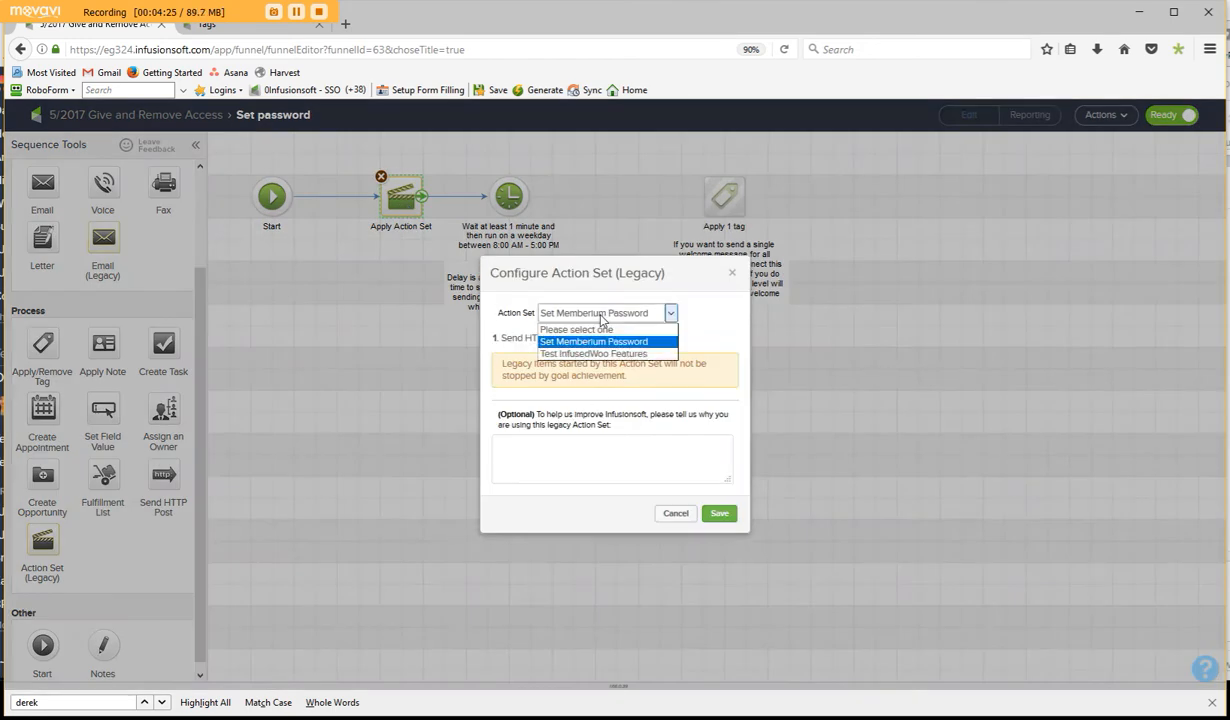
pyautogui.click(602, 318)
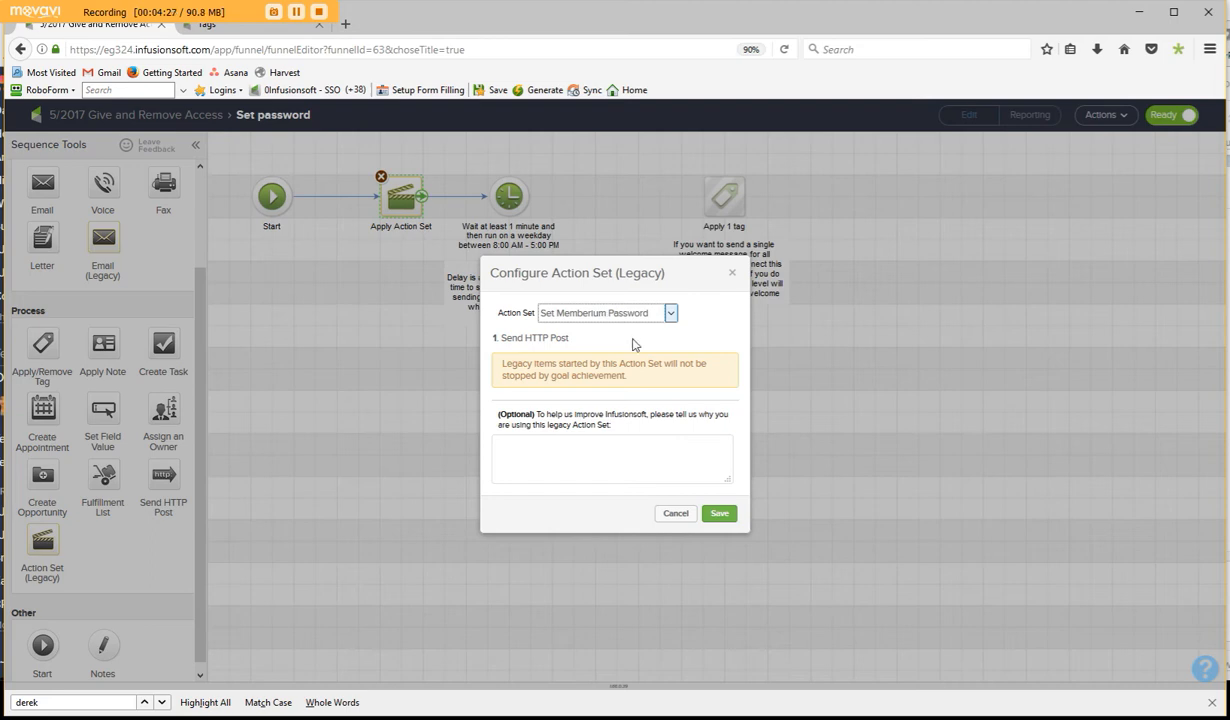
pyautogui.click(675, 514)
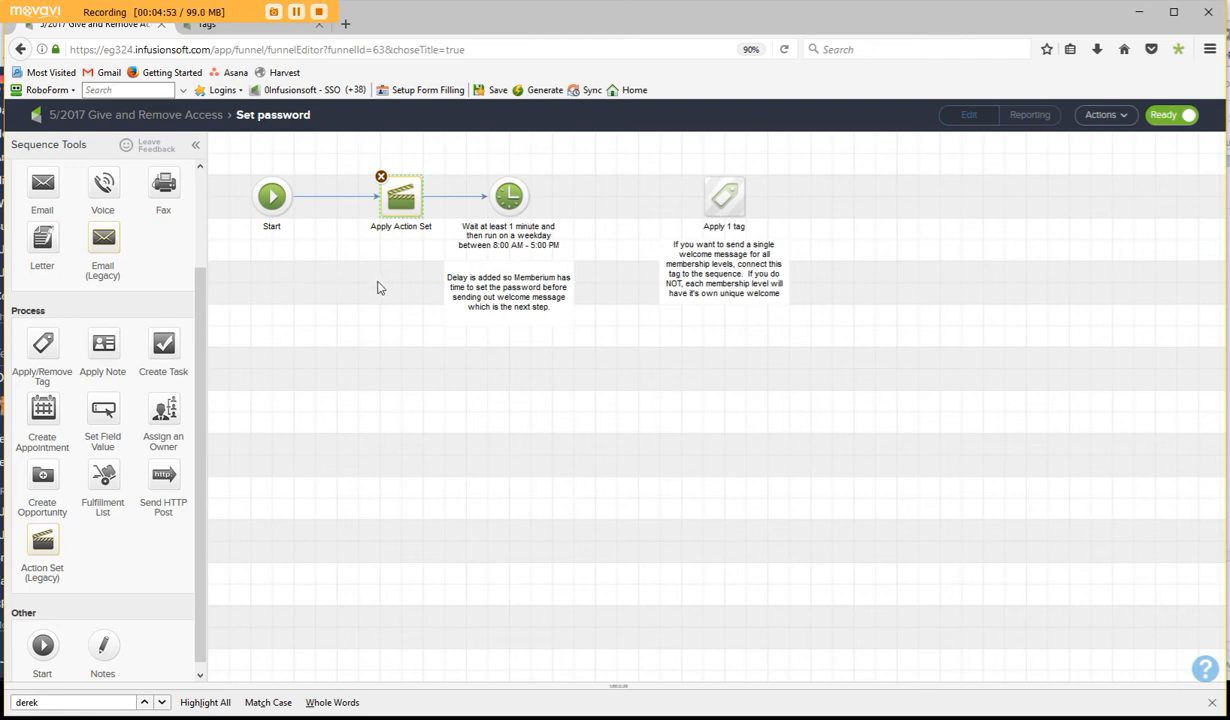
# - Open the Marketing settings in a separate browser tab and list the action sets sorted by highest Id first
pyautogui.click(241, 28)
pyautogui.moveTo(305, 120)
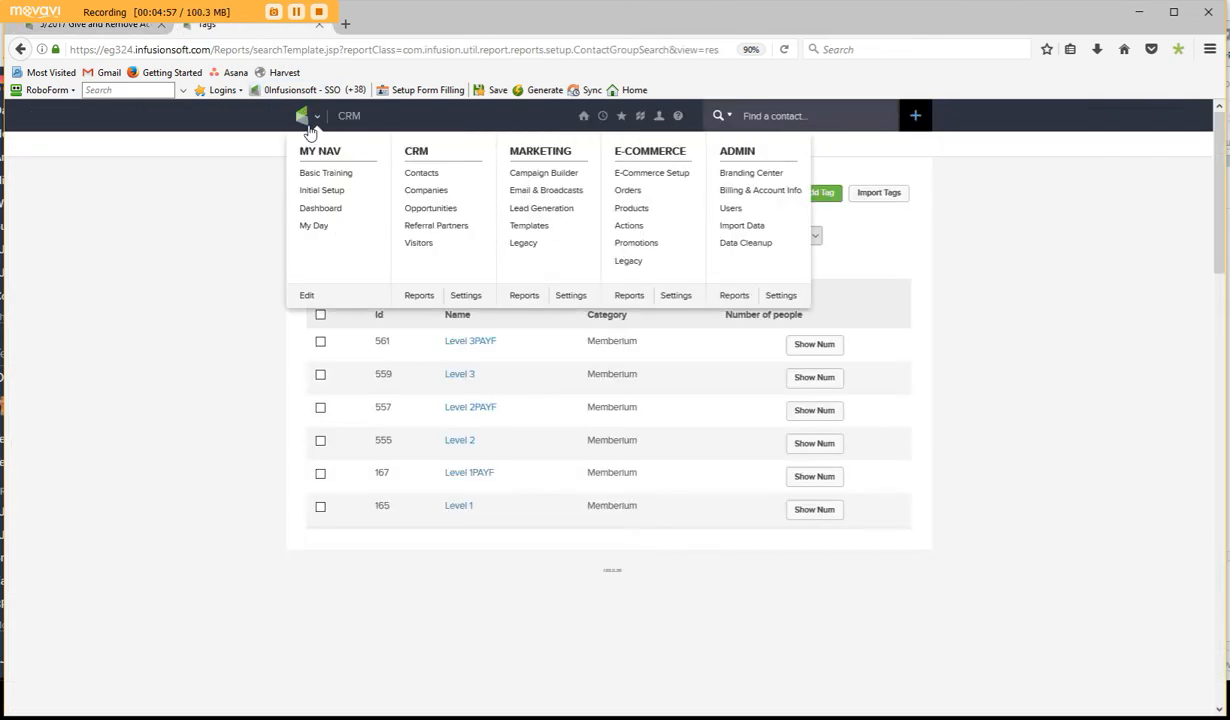
pyautogui.rightClick(580, 298)
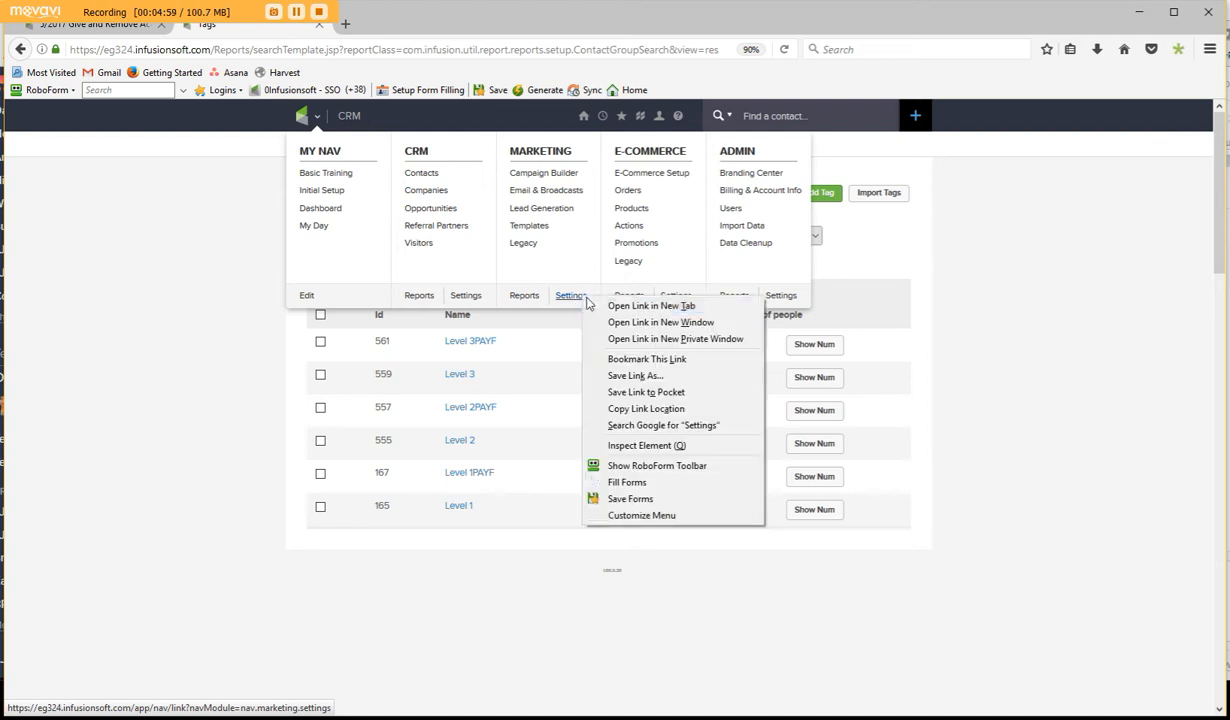
pyautogui.click(620, 307)
pyautogui.click(405, 26)
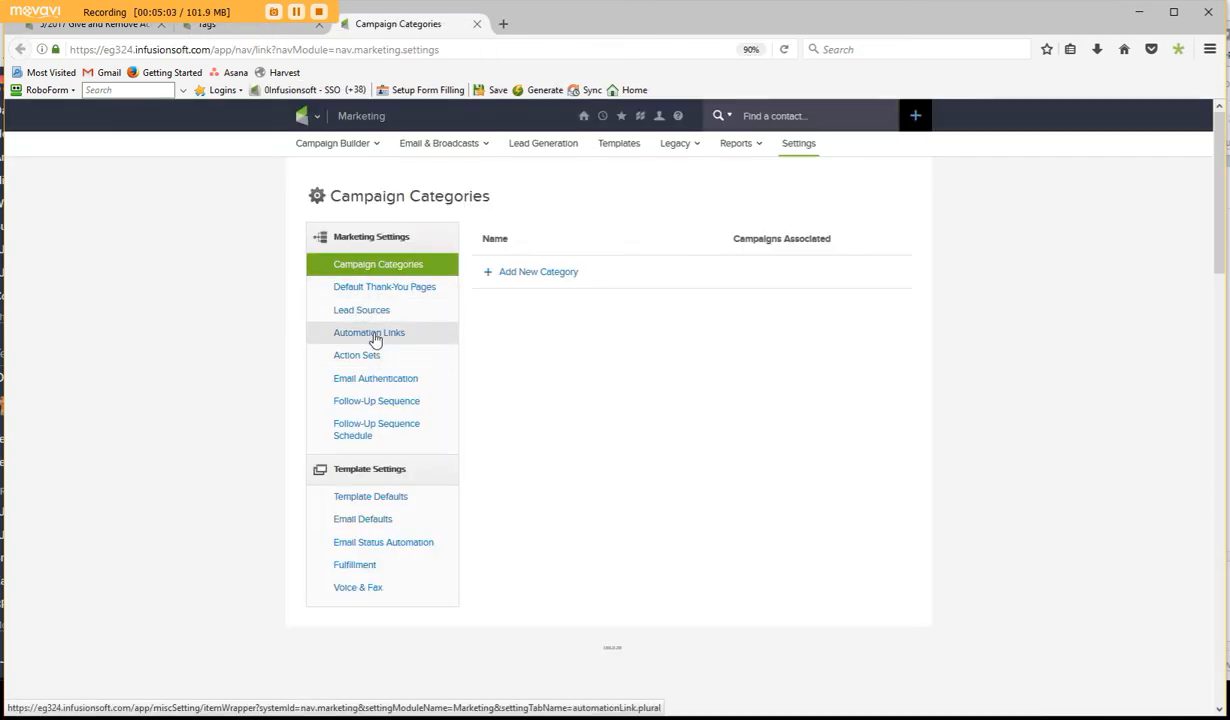
pyautogui.click(370, 360)
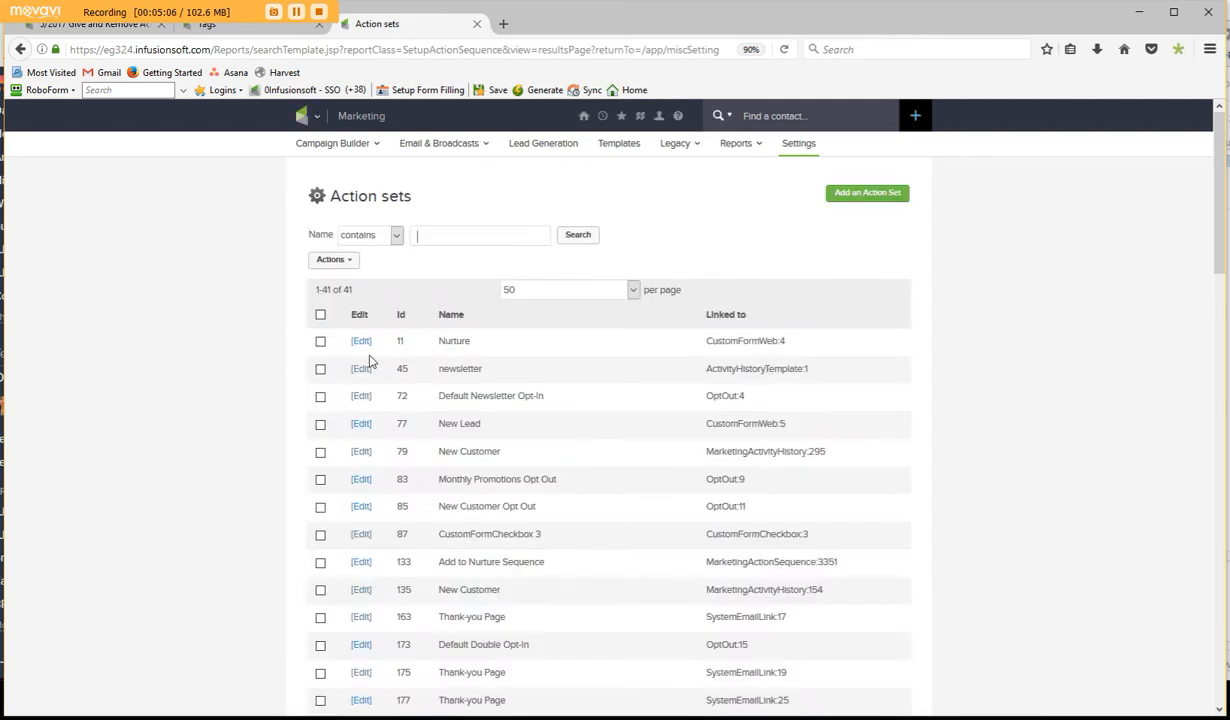
pyautogui.click(401, 315)
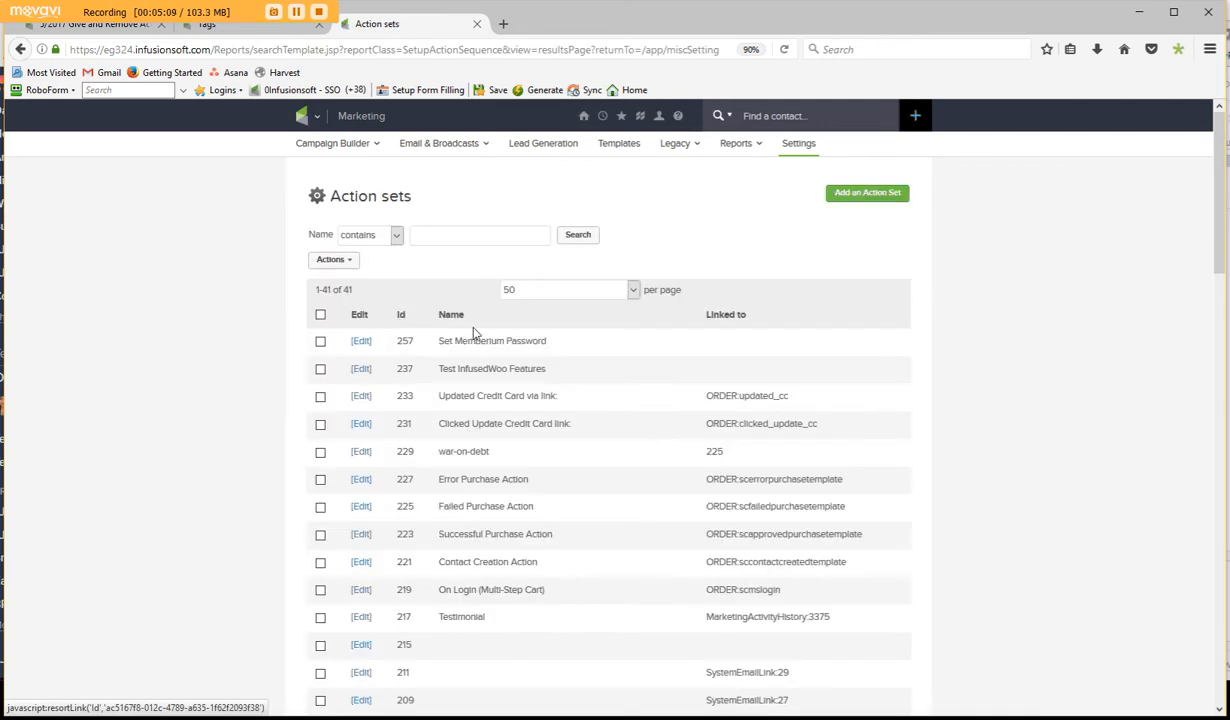
# - Open the Set Memberium Password action set, examine the URL of its HTTP post action and close the window
pyautogui.click(360, 343)
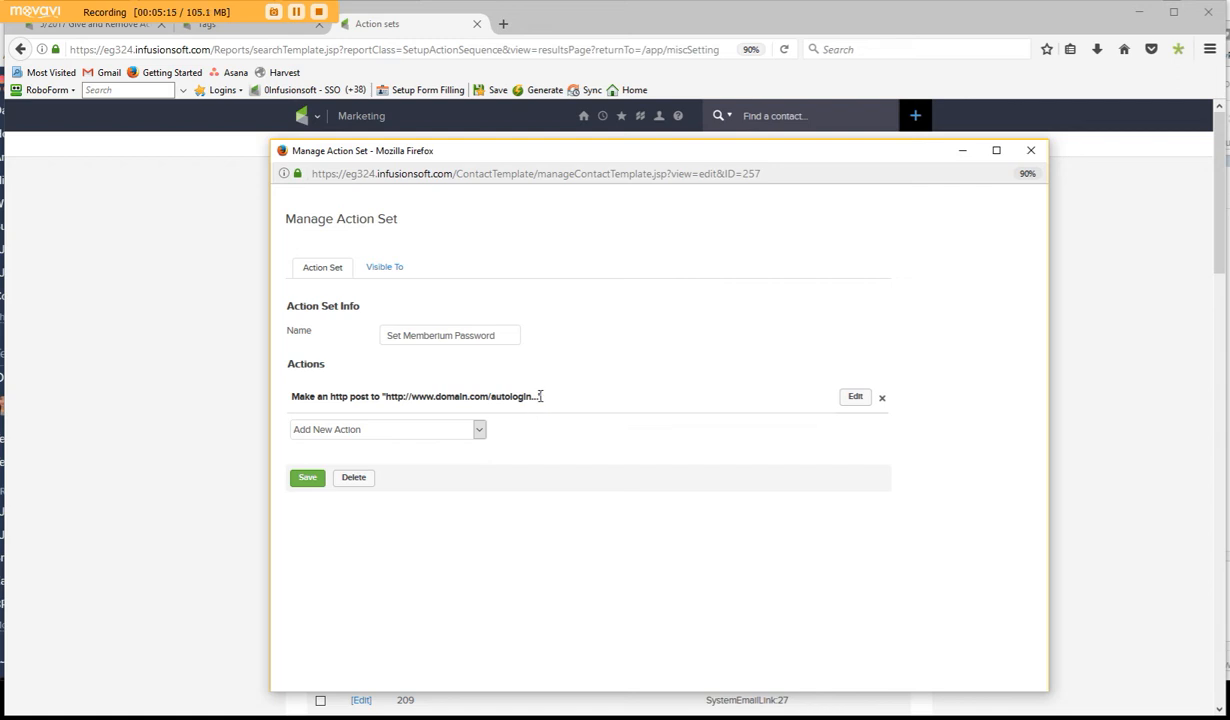
pyautogui.moveTo(538, 396); pyautogui.dragTo(386, 398)
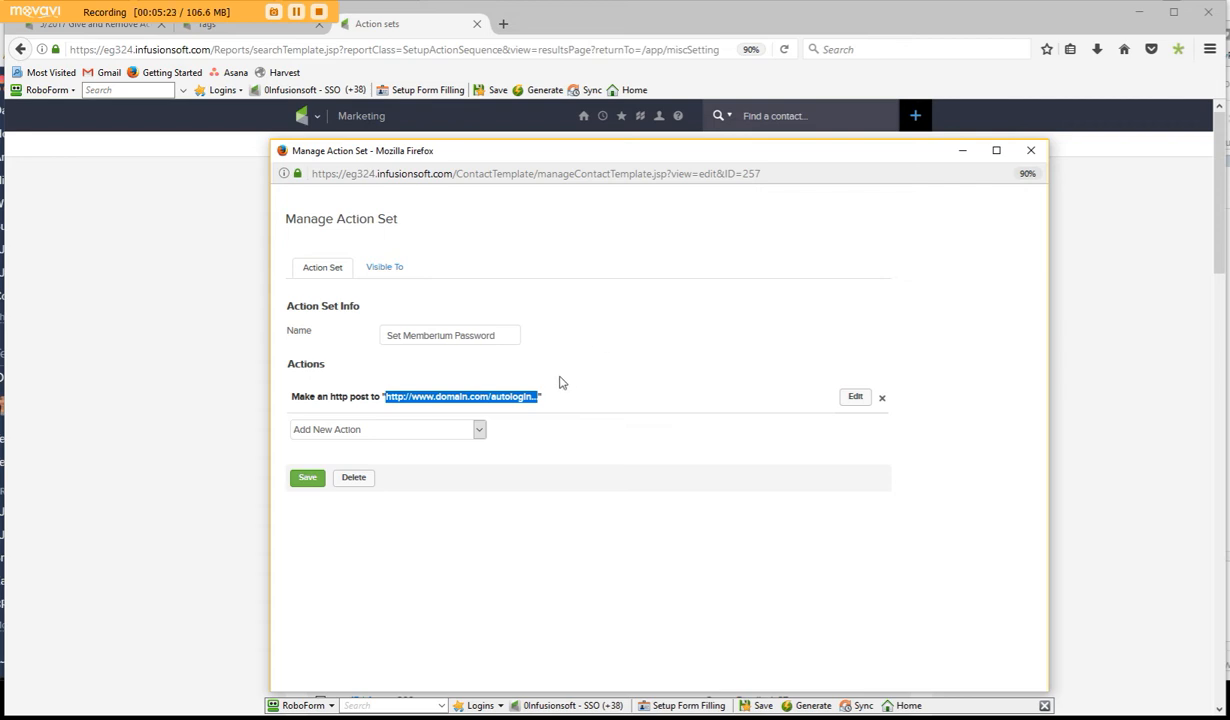
pyautogui.click(530, 331)
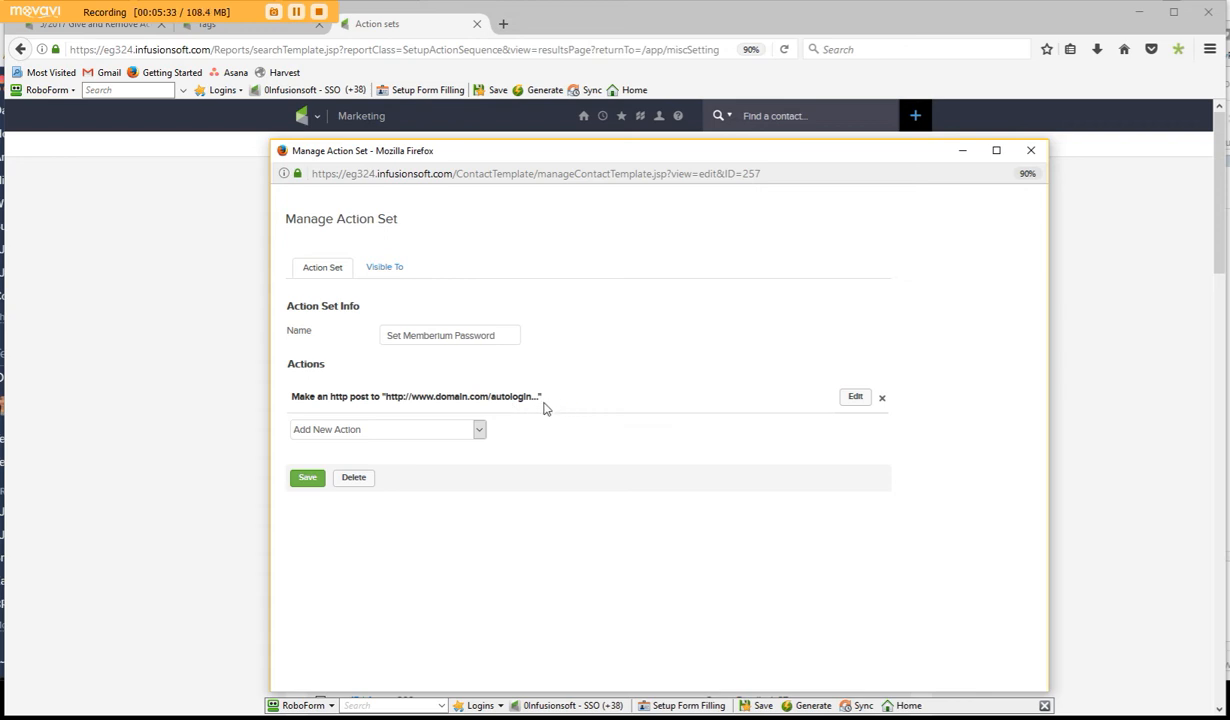
pyautogui.click(1030, 152)
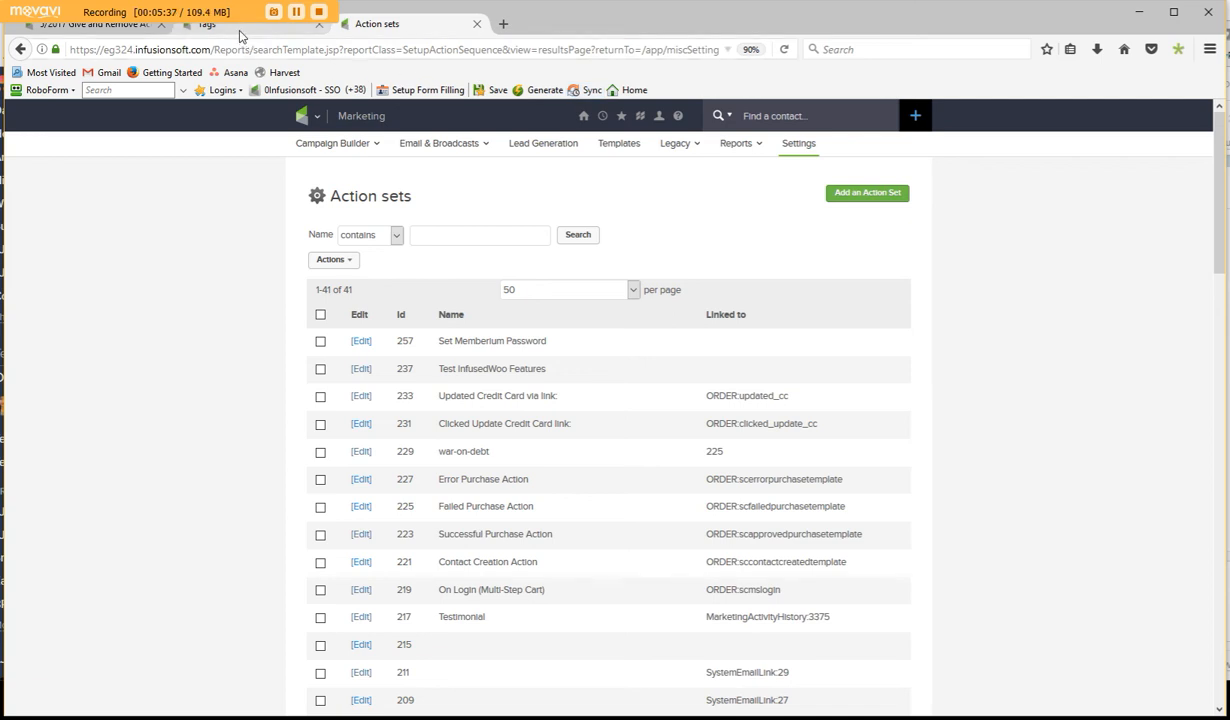
# - Return to the campaign's Set password sequence and check which tag the unconnected Apply 1 tag step applies
pyautogui.click(125, 28)
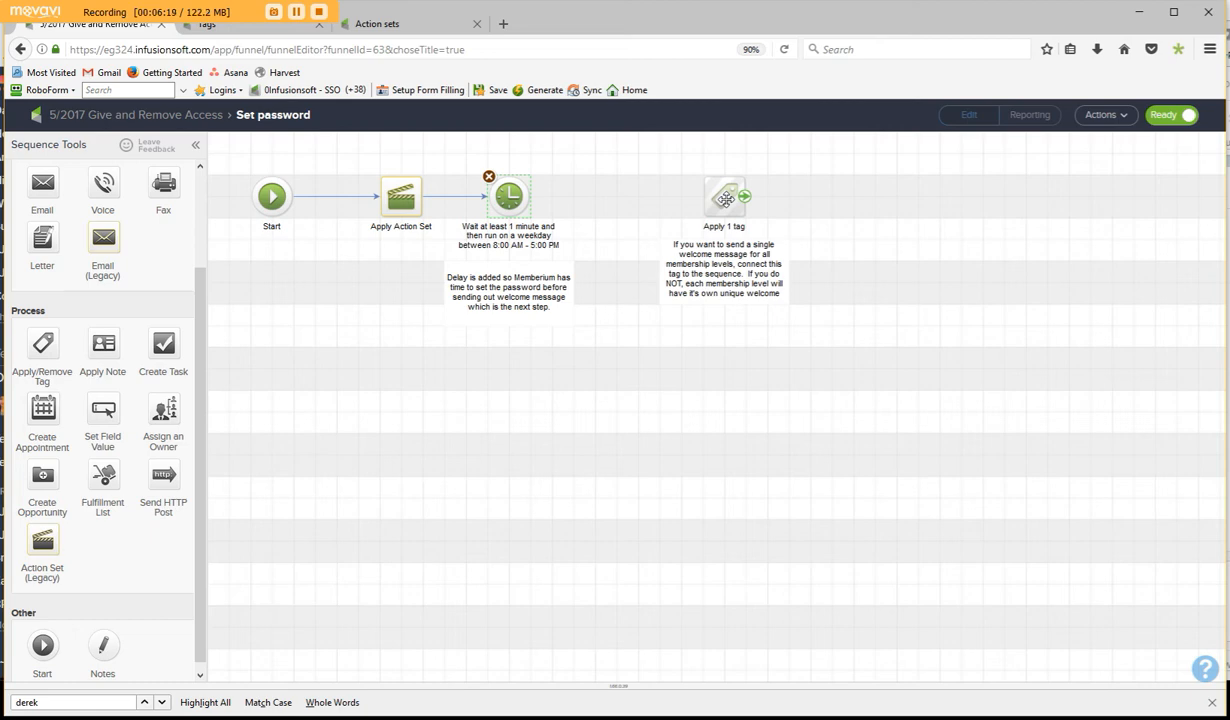
pyautogui.click(725, 198)
pyautogui.doubleClick(722, 198)
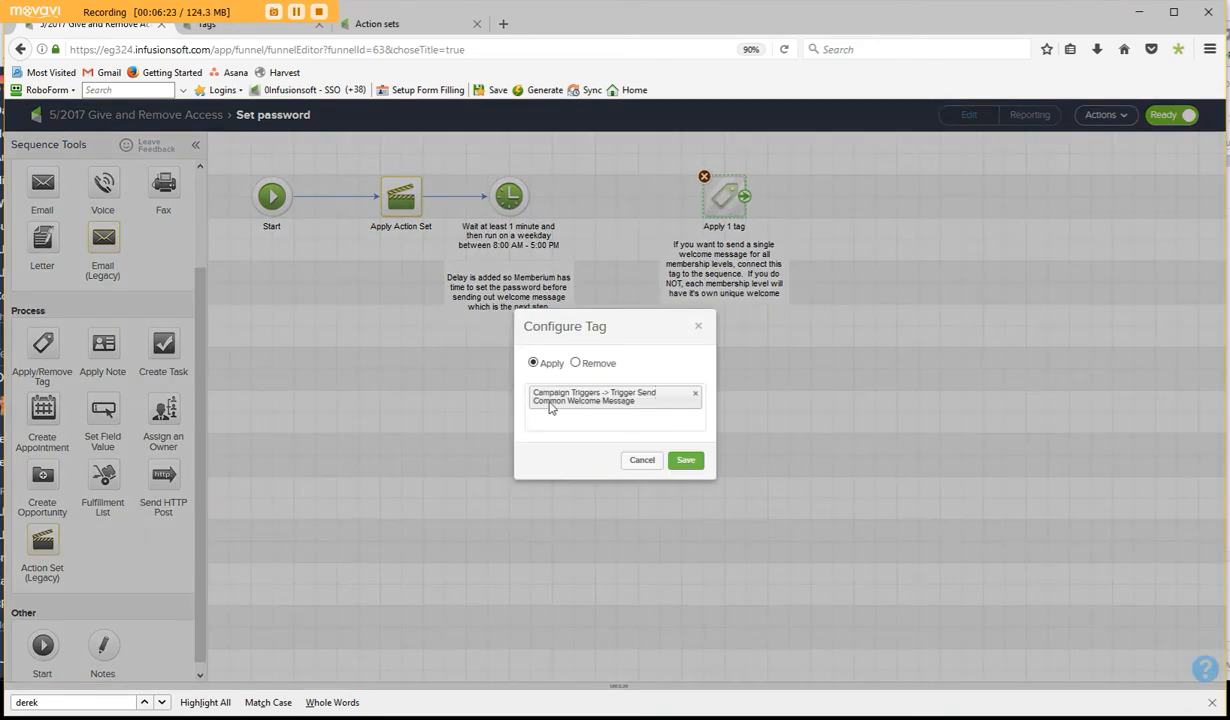
pyautogui.click(640, 460)
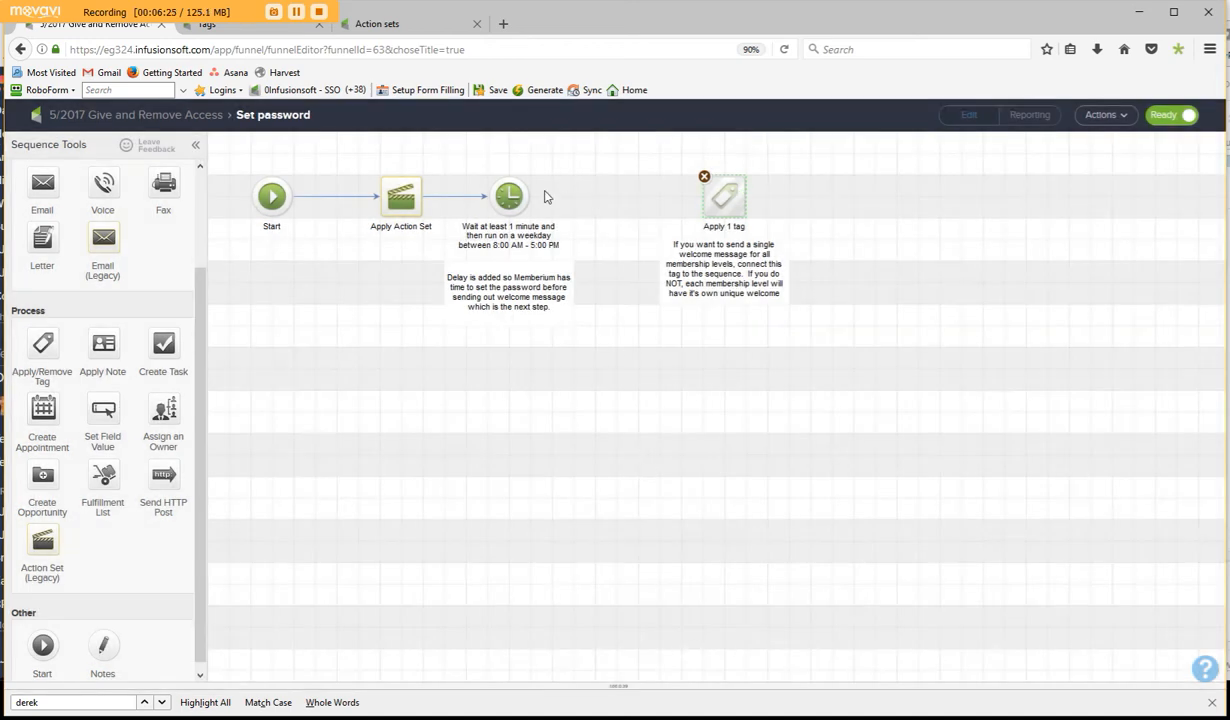
# - Connect the delay timer to the Apply 1 tag step and remove that connection again
pyautogui.moveTo(515, 196); pyautogui.dragTo(724, 199)
pyautogui.press('Delete')
# - Examine the rules of the decision diamond that follows the Set password sequence and return to the campaign overview
pyautogui.click(187, 118)
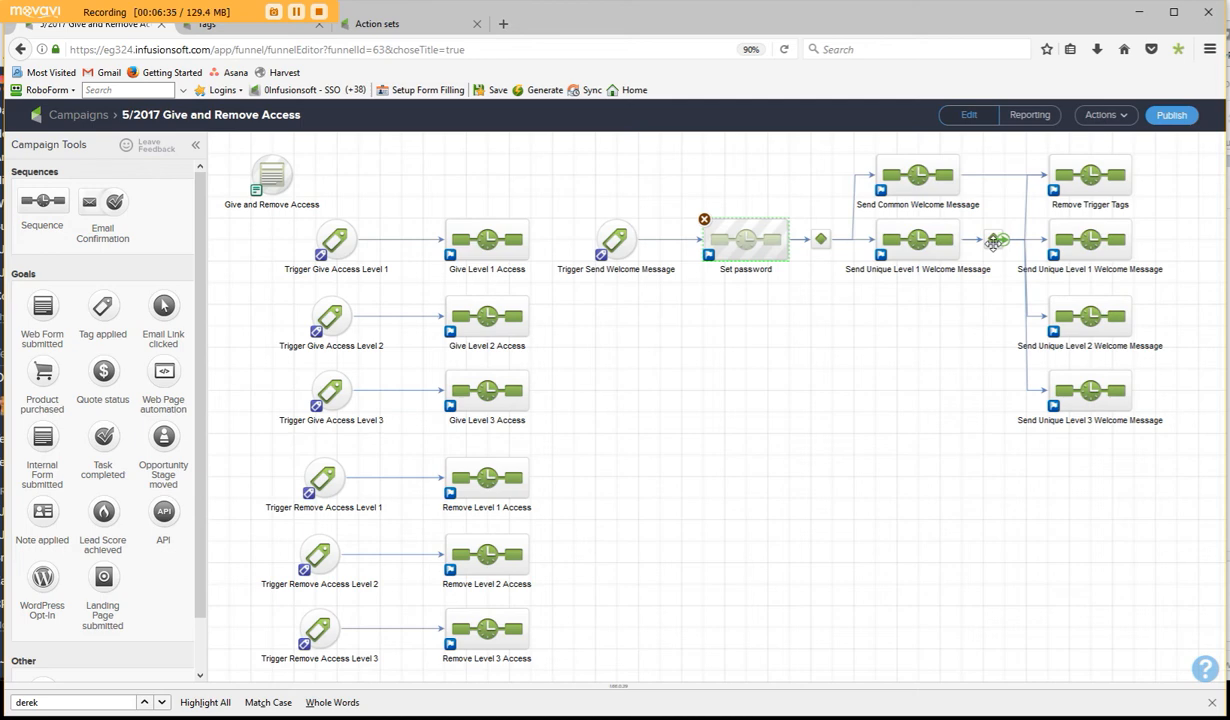
pyautogui.doubleClick(821, 245)
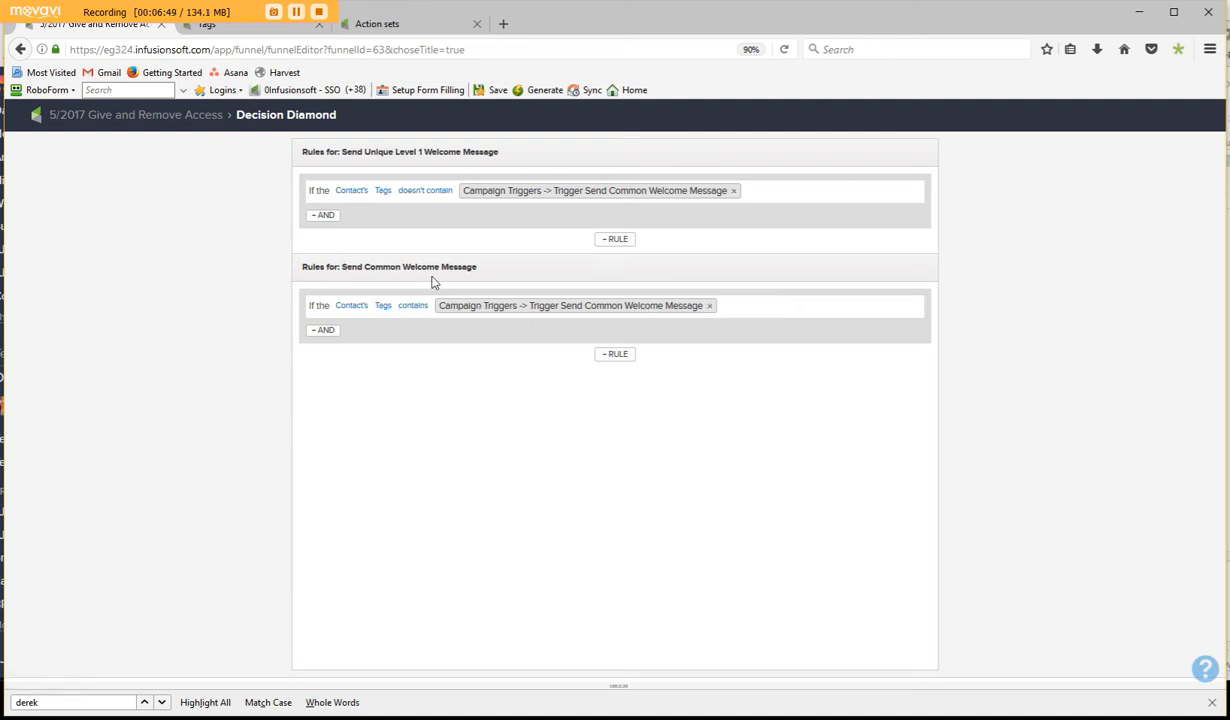
pyautogui.click(130, 116)
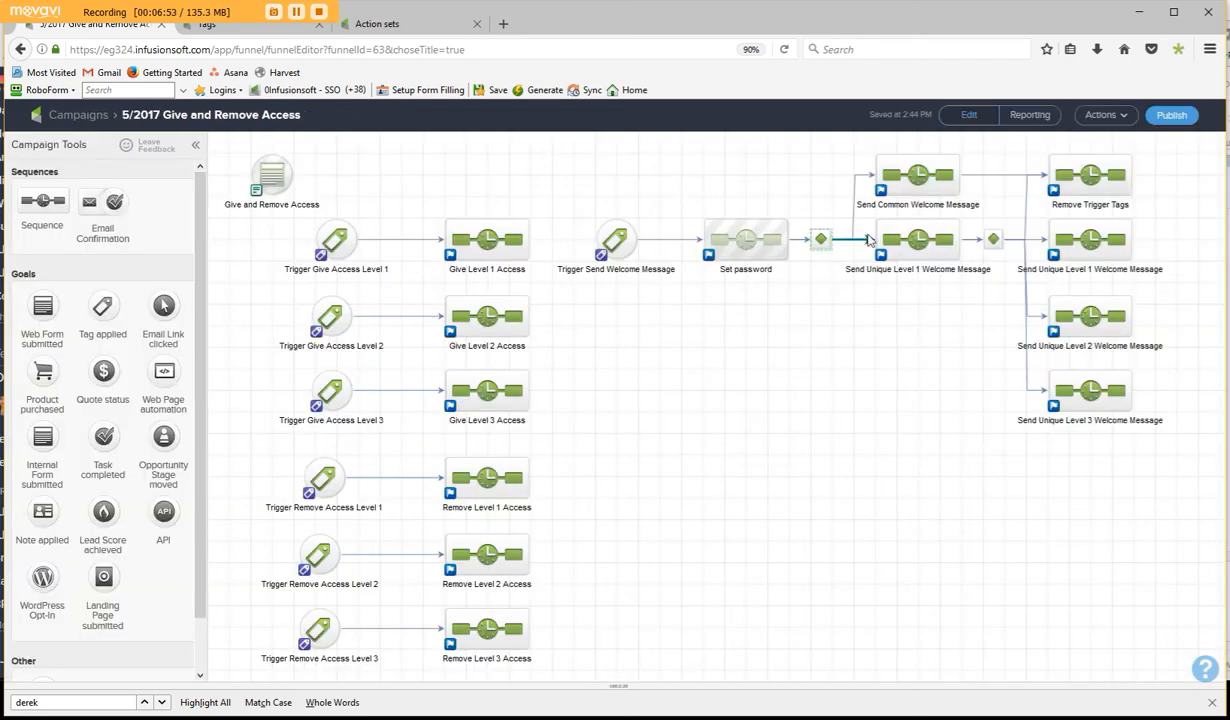
# - Open the email in the Send Common Welcome Message sequence, expand its details and review the subject line
pyautogui.doubleClick(918, 178)
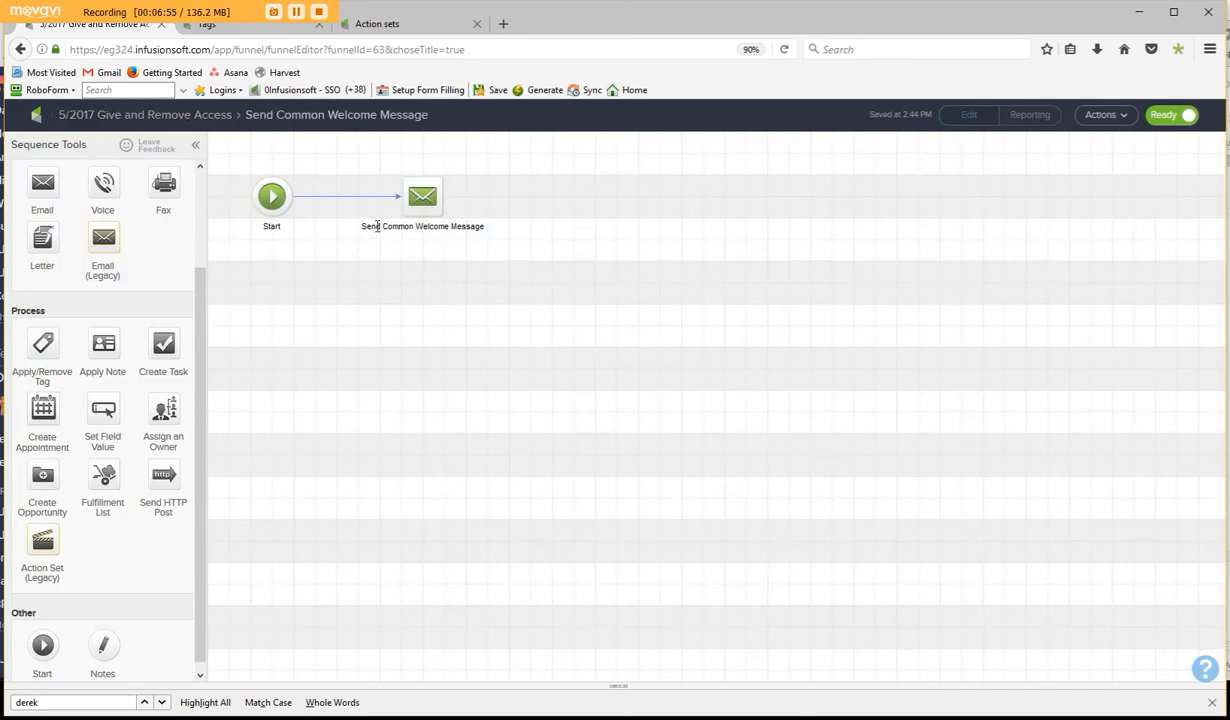
pyautogui.doubleClick(427, 195)
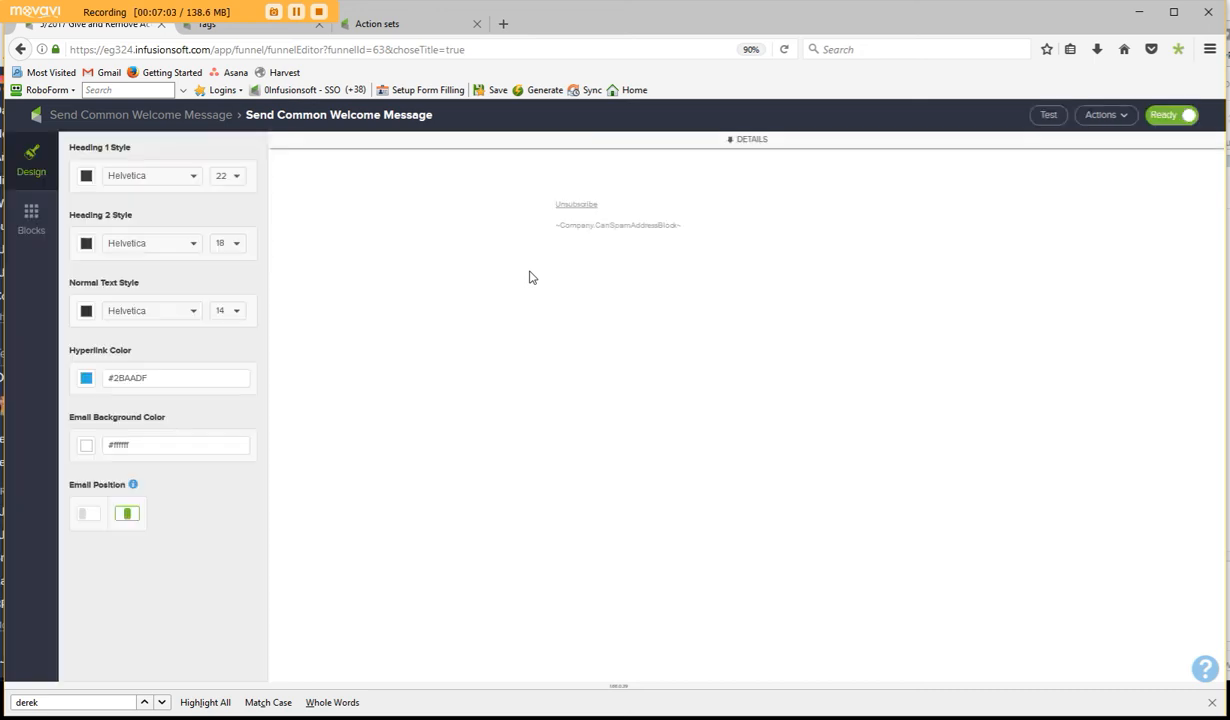
pyautogui.click(742, 139)
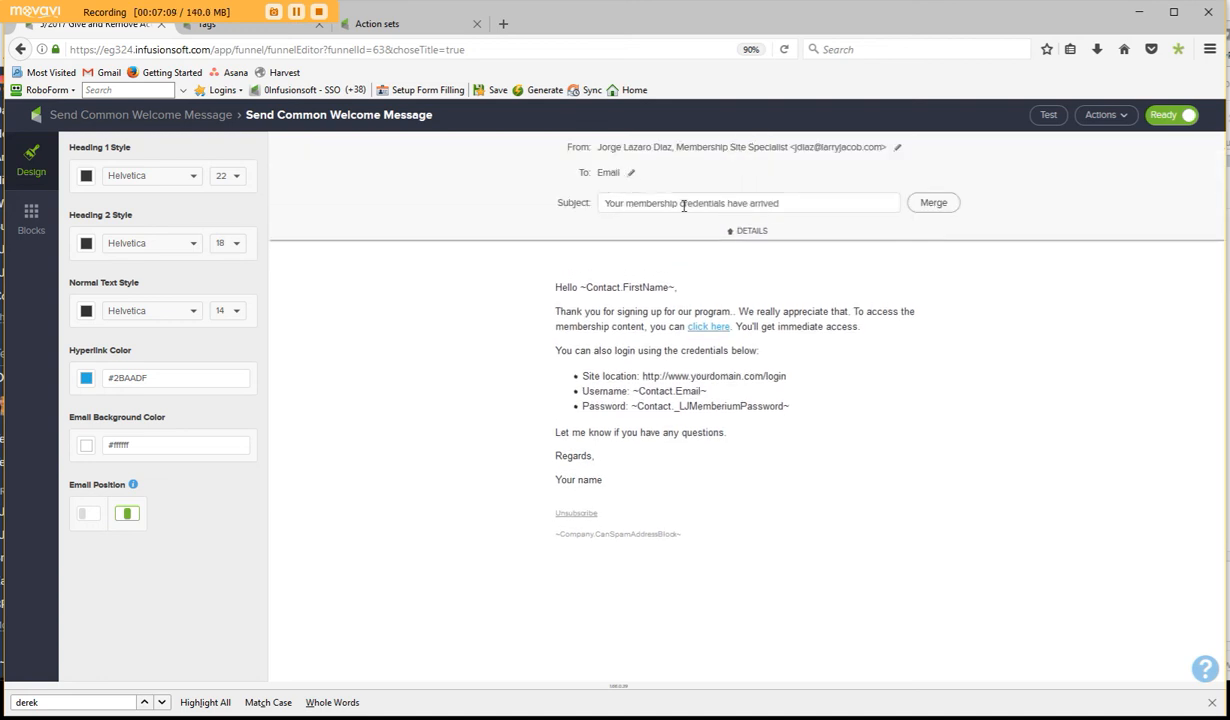
pyautogui.moveTo(803, 207); pyautogui.dragTo(603, 200)
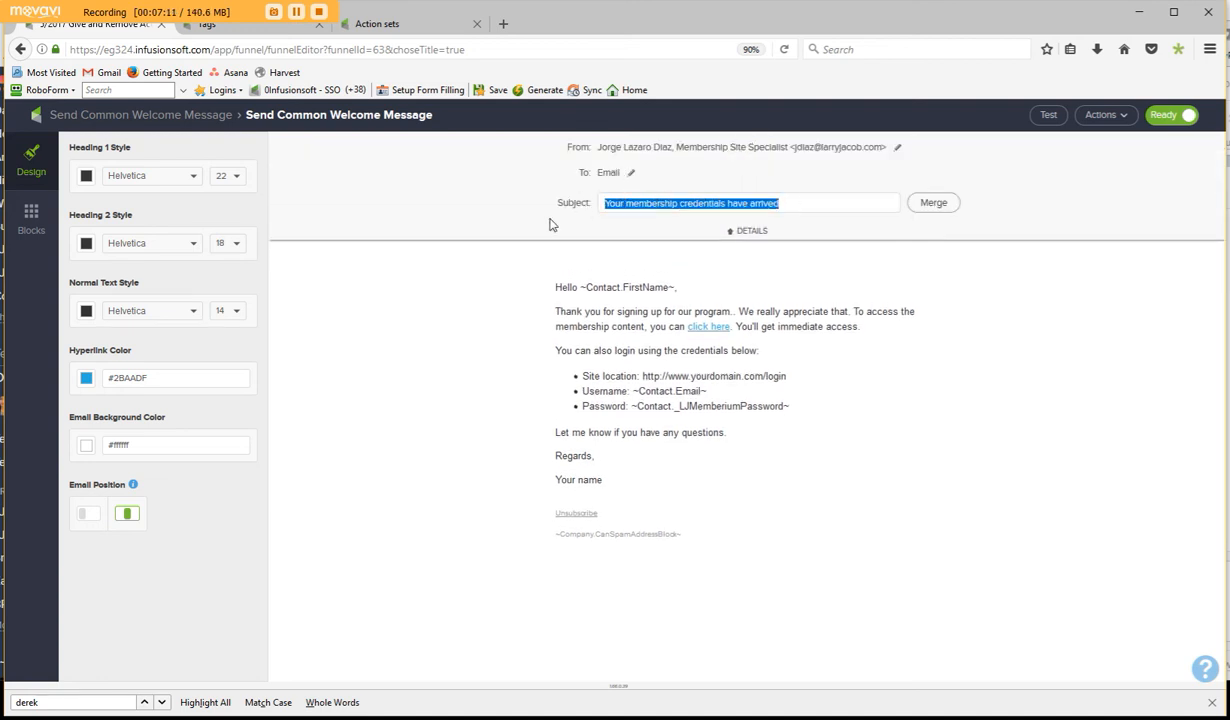
pyautogui.click(421, 364)
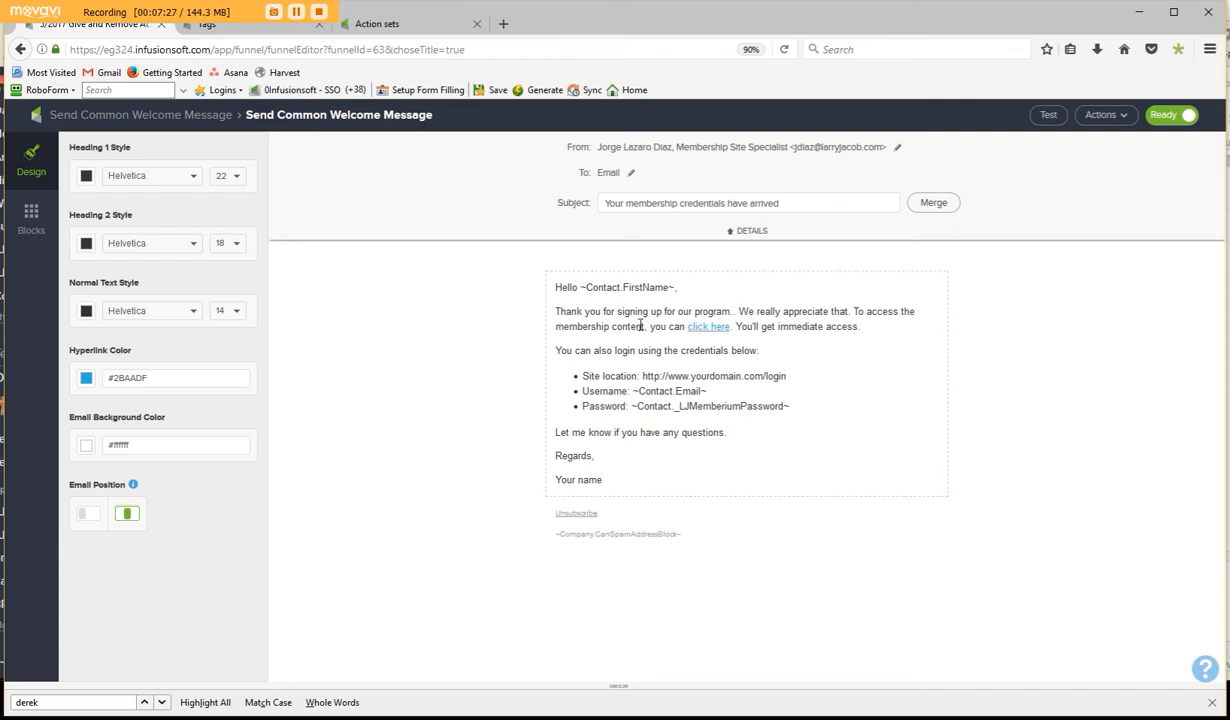
# - Inspect the URL behind the "click here" hyperlink in the welcome email's body without changing it
pyautogui.click(712, 328)
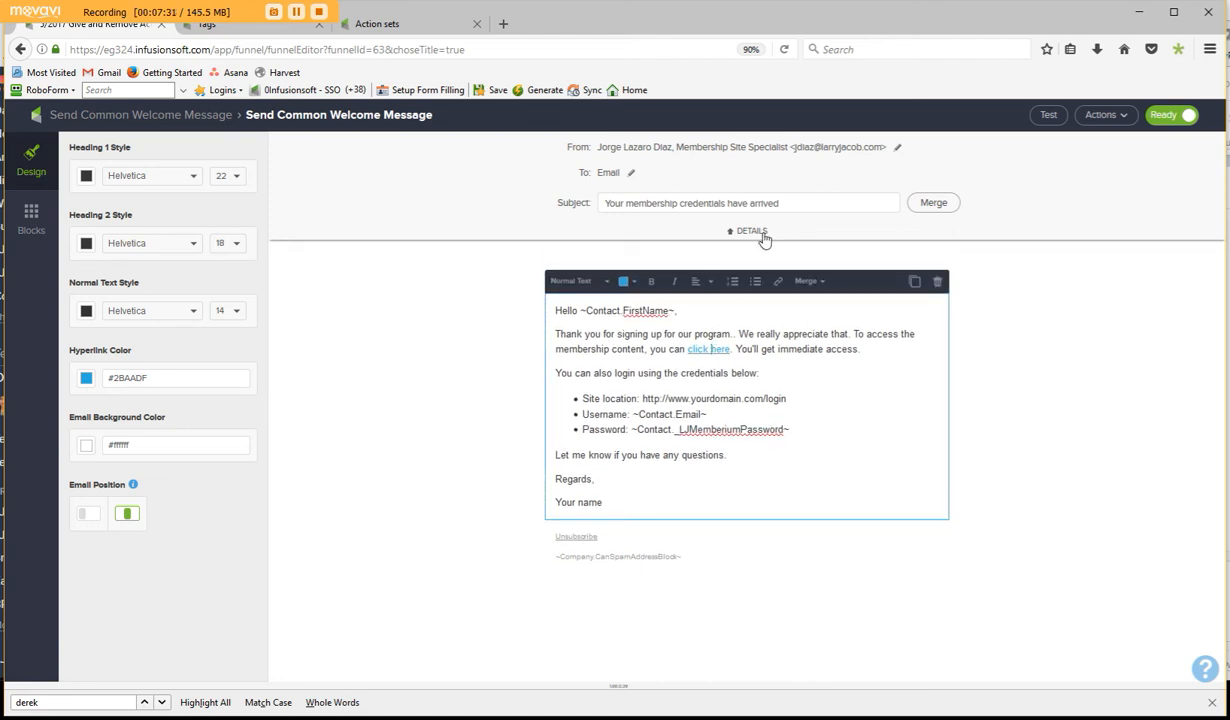
pyautogui.click(779, 283)
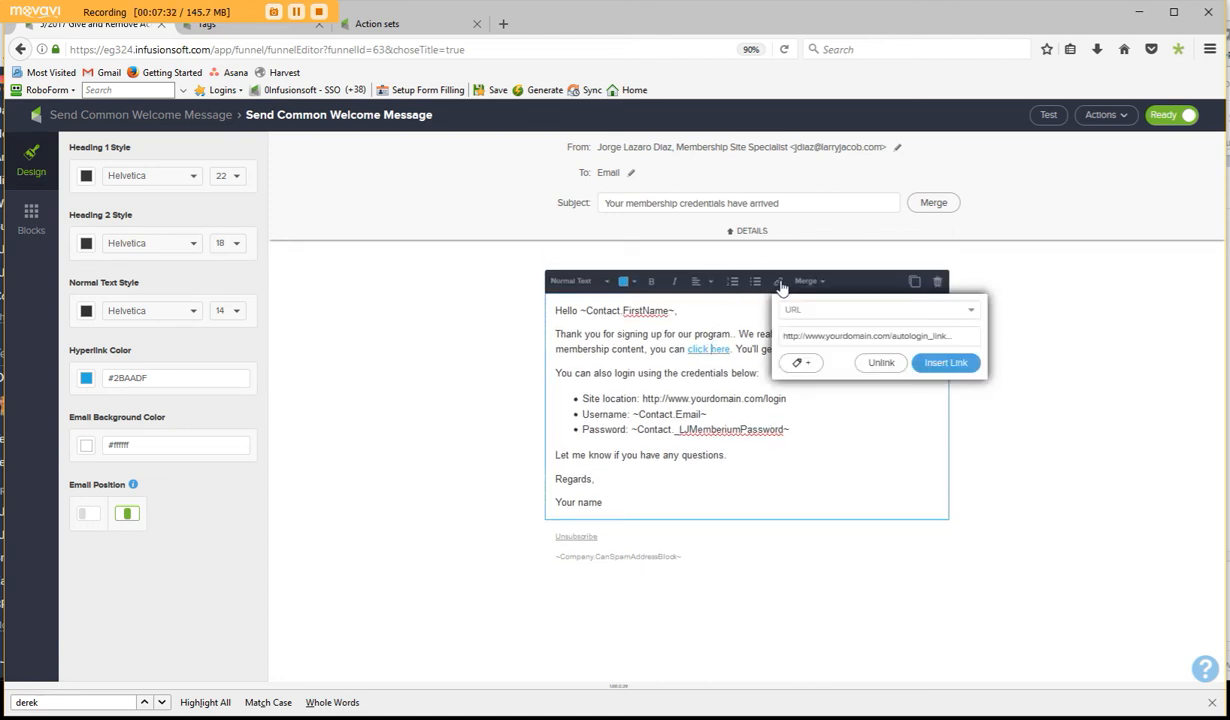
pyautogui.tripleClick(916, 334)
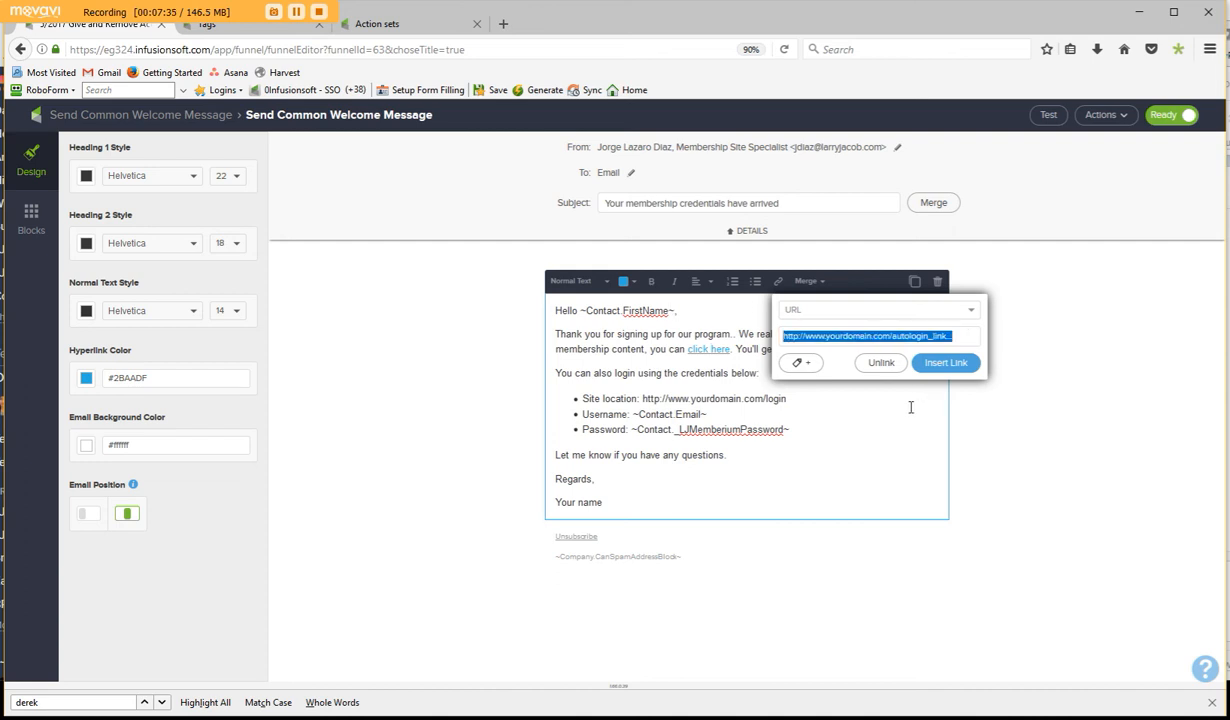
pyautogui.click(875, 390)
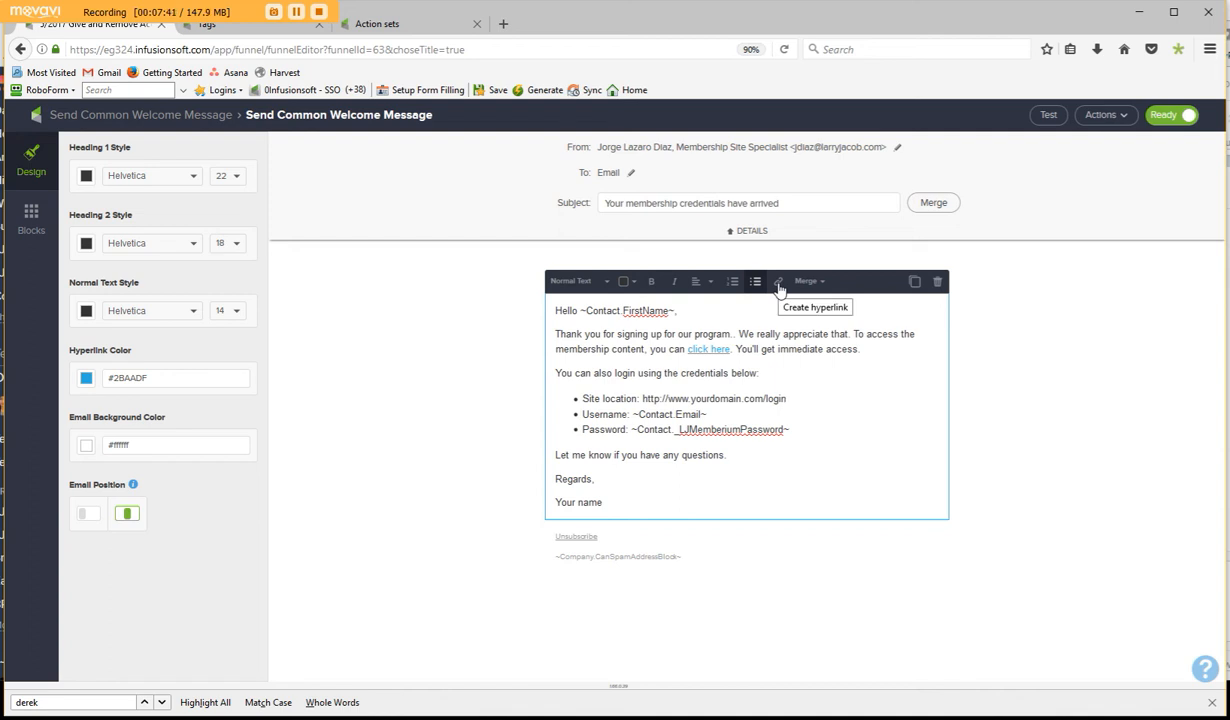
pyautogui.click(707, 349)
pyautogui.click(779, 284)
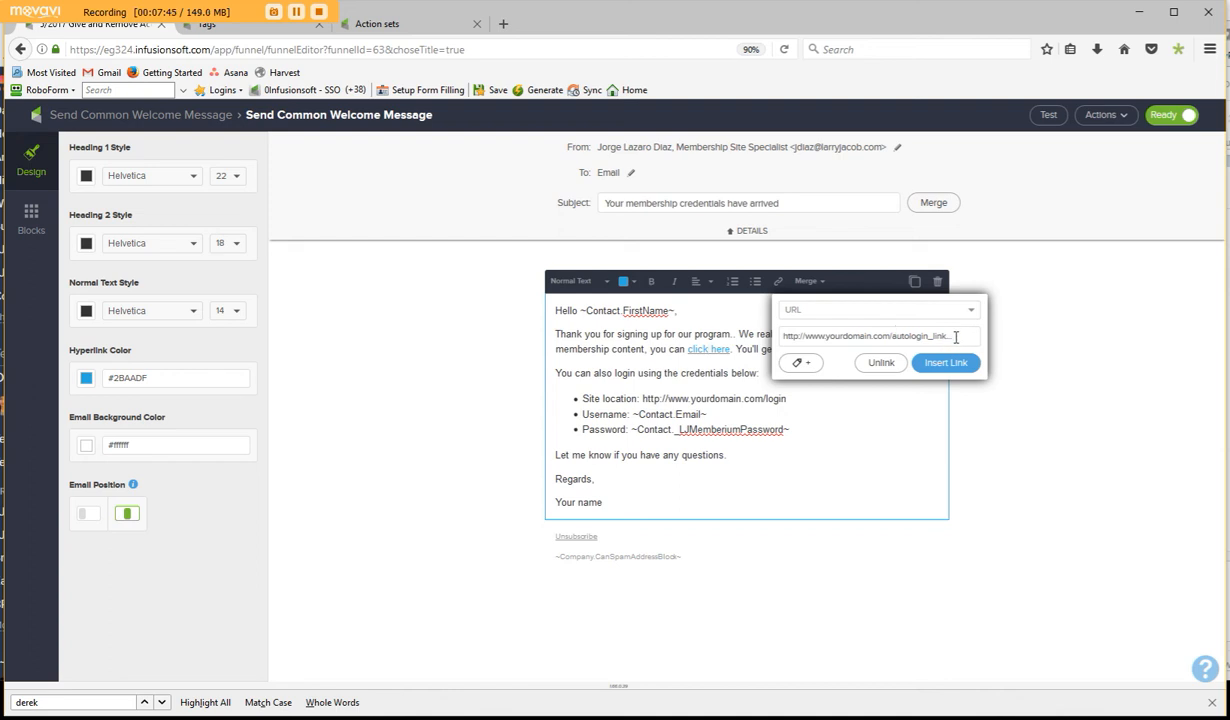
pyautogui.moveTo(956, 337); pyautogui.dragTo(760, 330)
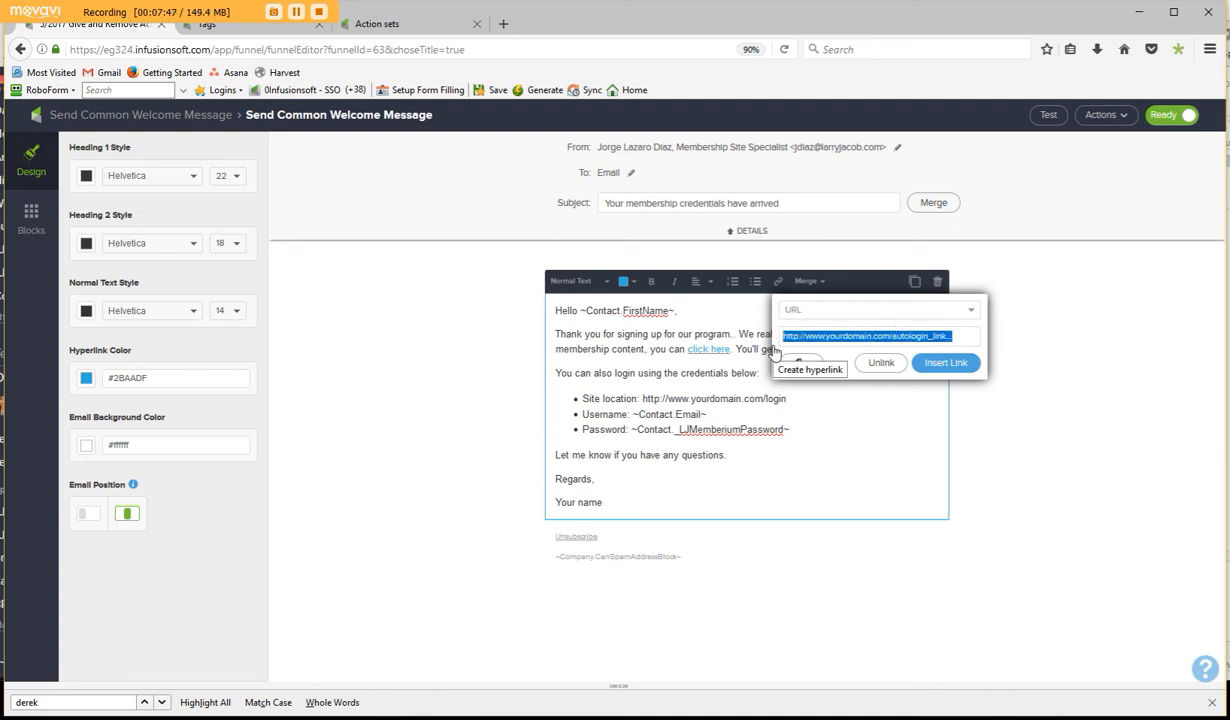
pyautogui.click(890, 409)
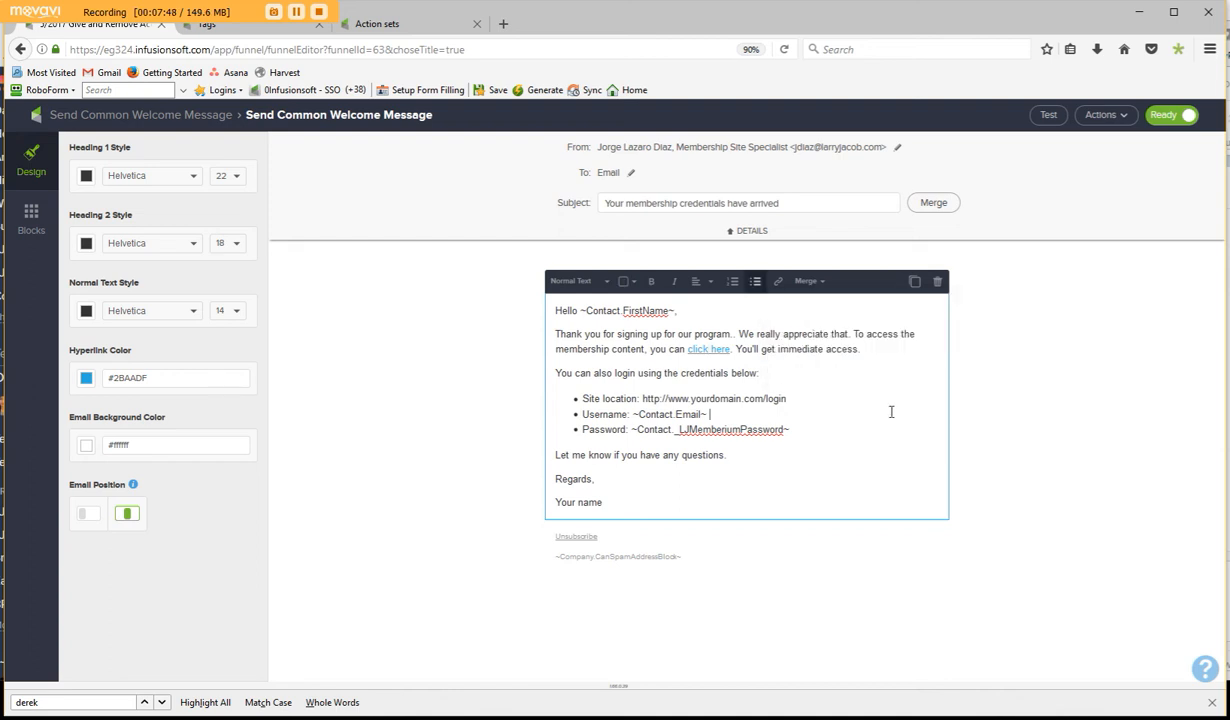
pyautogui.click(714, 350)
# - Review the email's login credentials list, highlighting the site location URL and the password merge field
pyautogui.moveTo(790, 398); pyautogui.dragTo(644, 399)
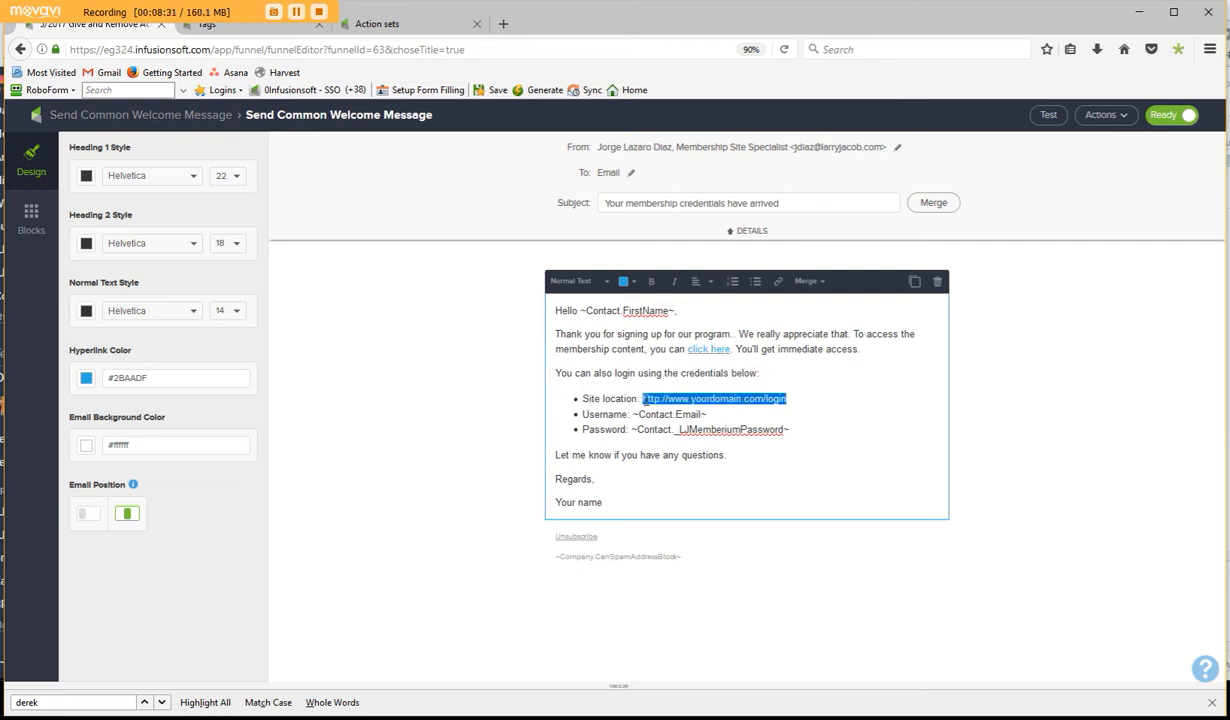
pyautogui.click(694, 399)
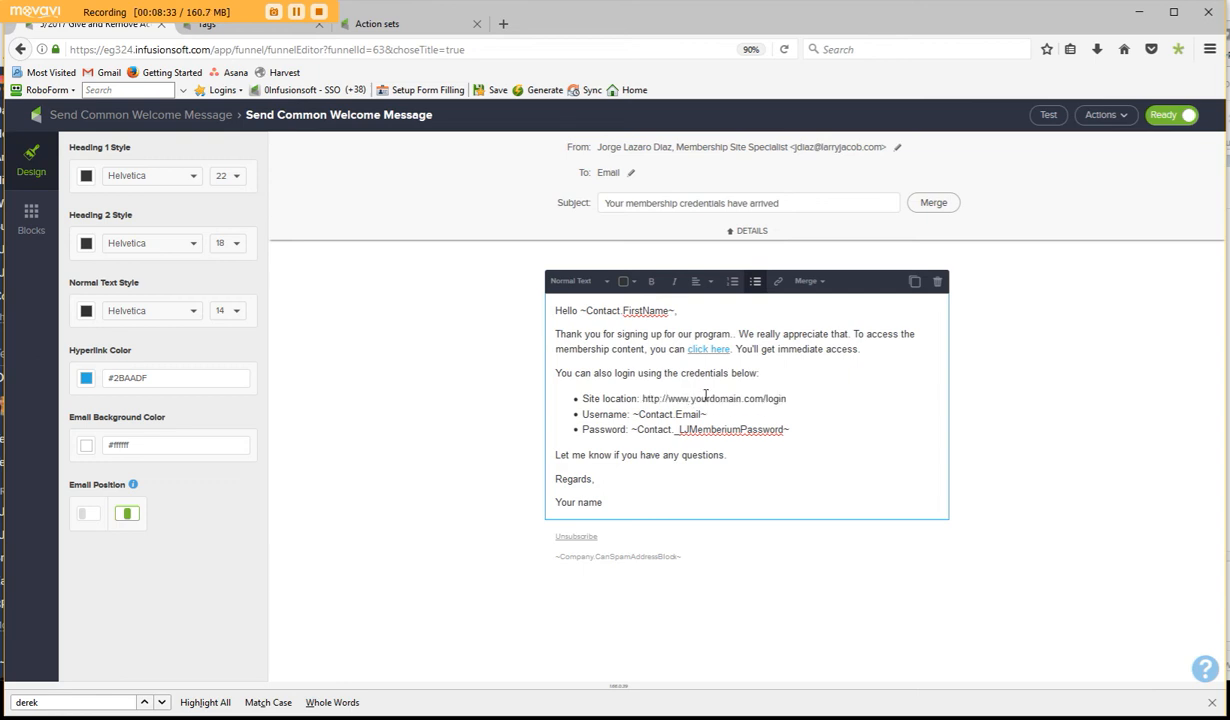
pyautogui.moveTo(688, 399); pyautogui.dragTo(670, 398)
pyautogui.moveTo(787, 399); pyautogui.dragTo(762, 398)
pyautogui.click(795, 403)
pyautogui.moveTo(784, 429); pyautogui.dragTo(631, 438)
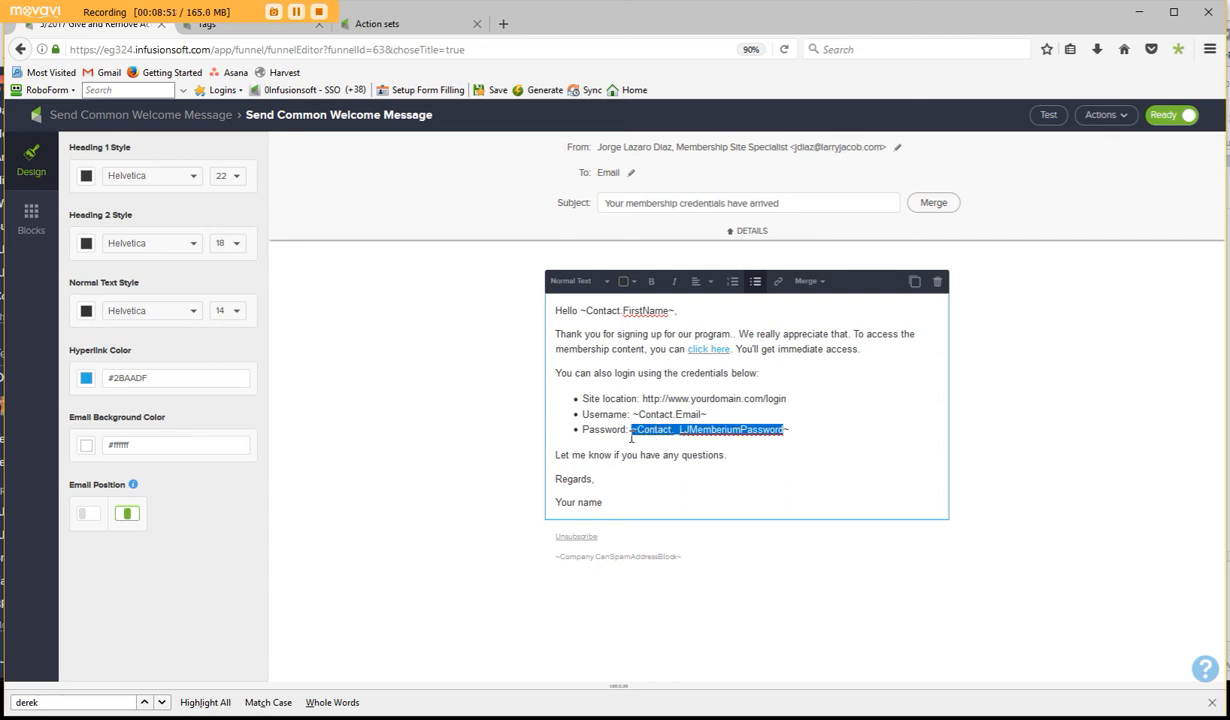
# - Highlight the password line in the welcome email's credentials list and return to the campaign overview
pyautogui.tripleClick(793, 426)
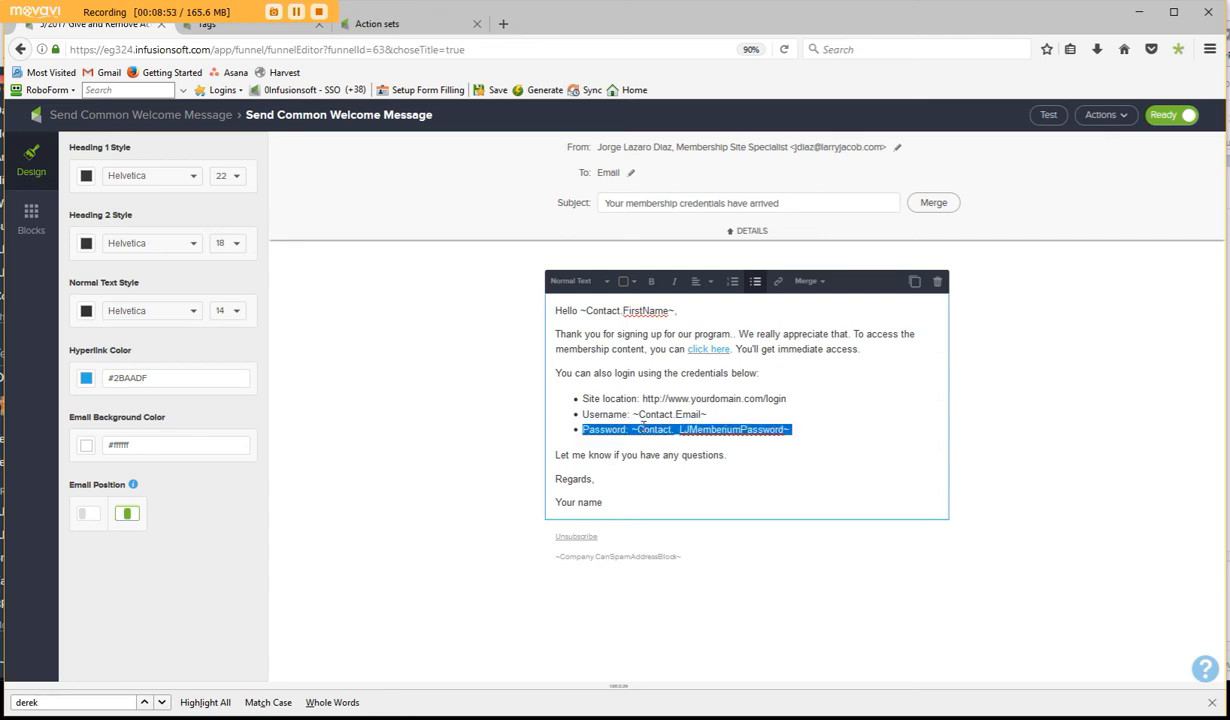
pyautogui.click(800, 422)
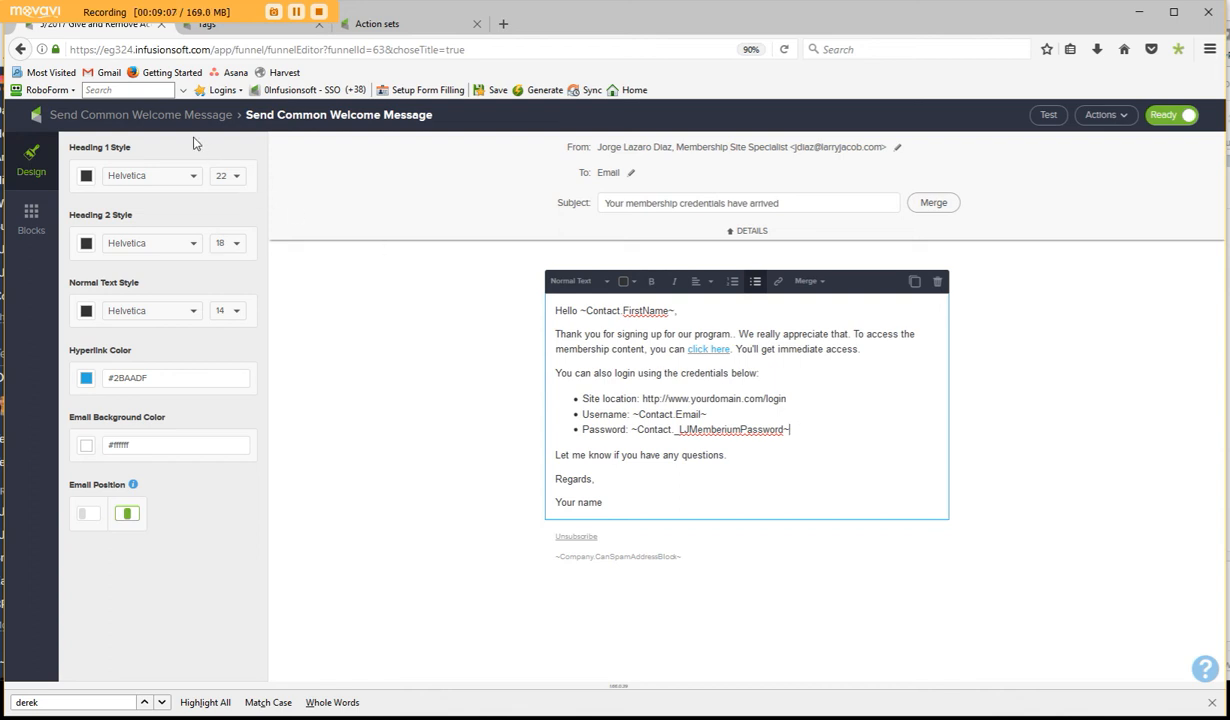
pyautogui.click(166, 116)
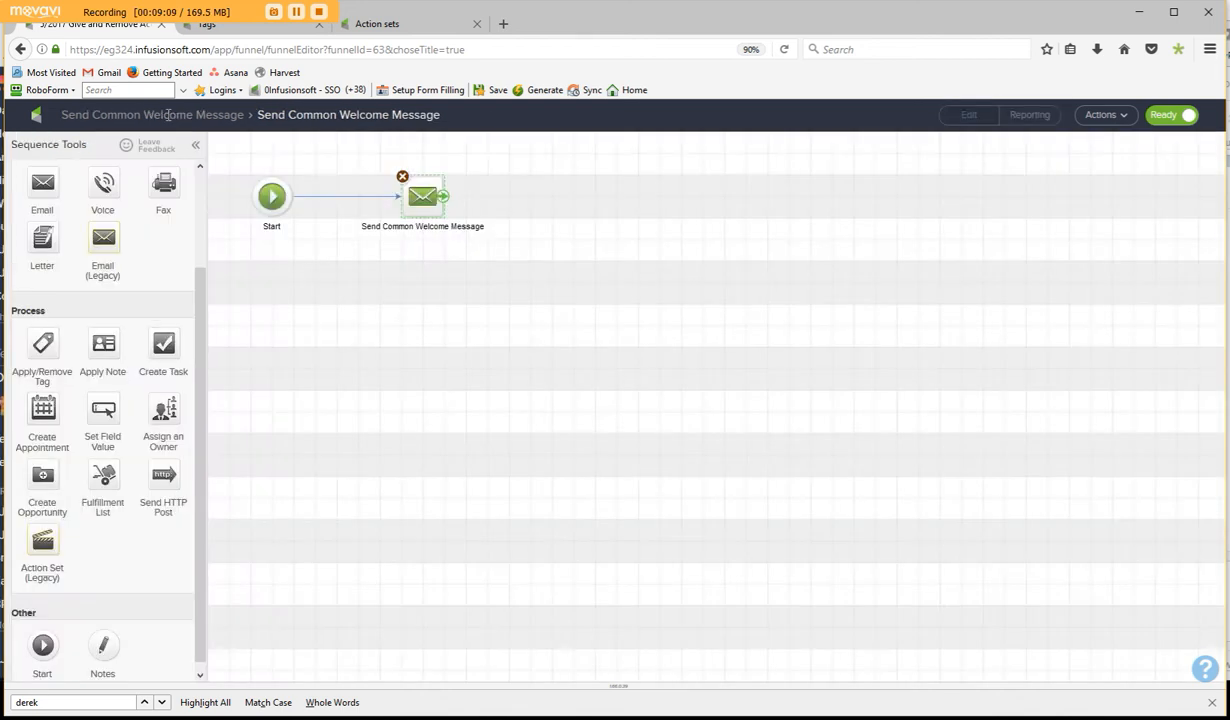
pyautogui.click(163, 117)
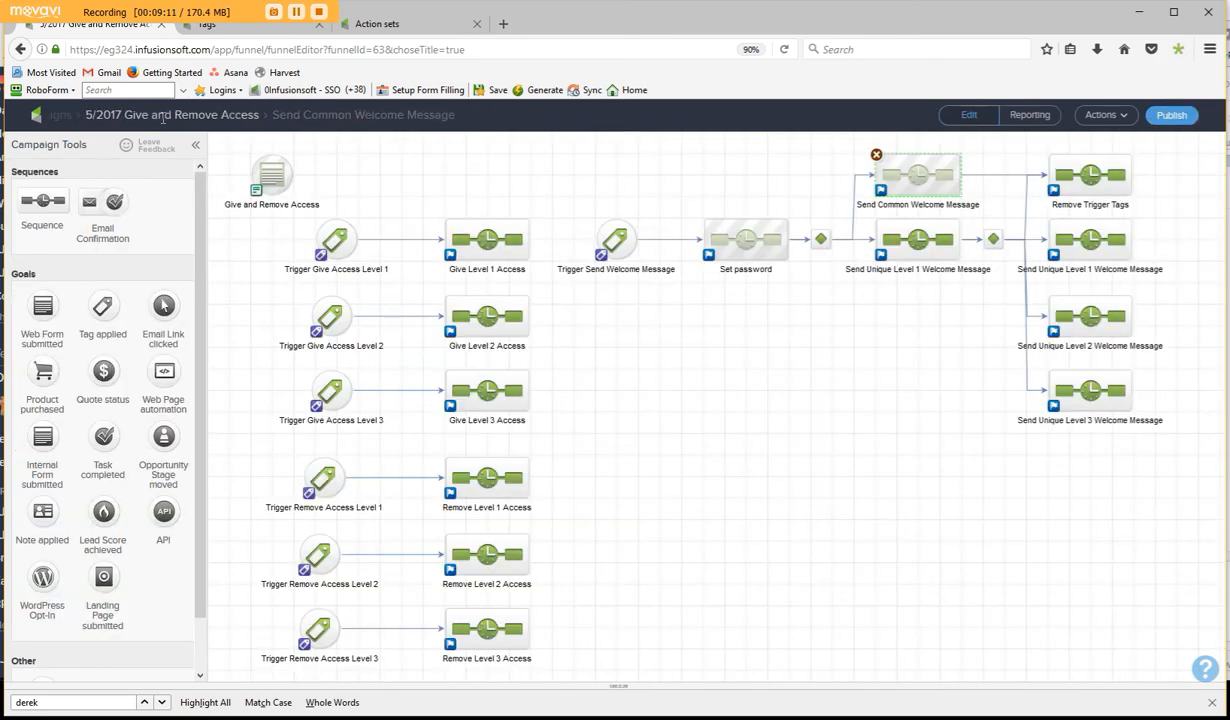
# - Look through the contents of the Send Unique Level 1 and Level 2 Welcome Message sequences and return to the campaign overview
pyautogui.doubleClick(1085, 240)
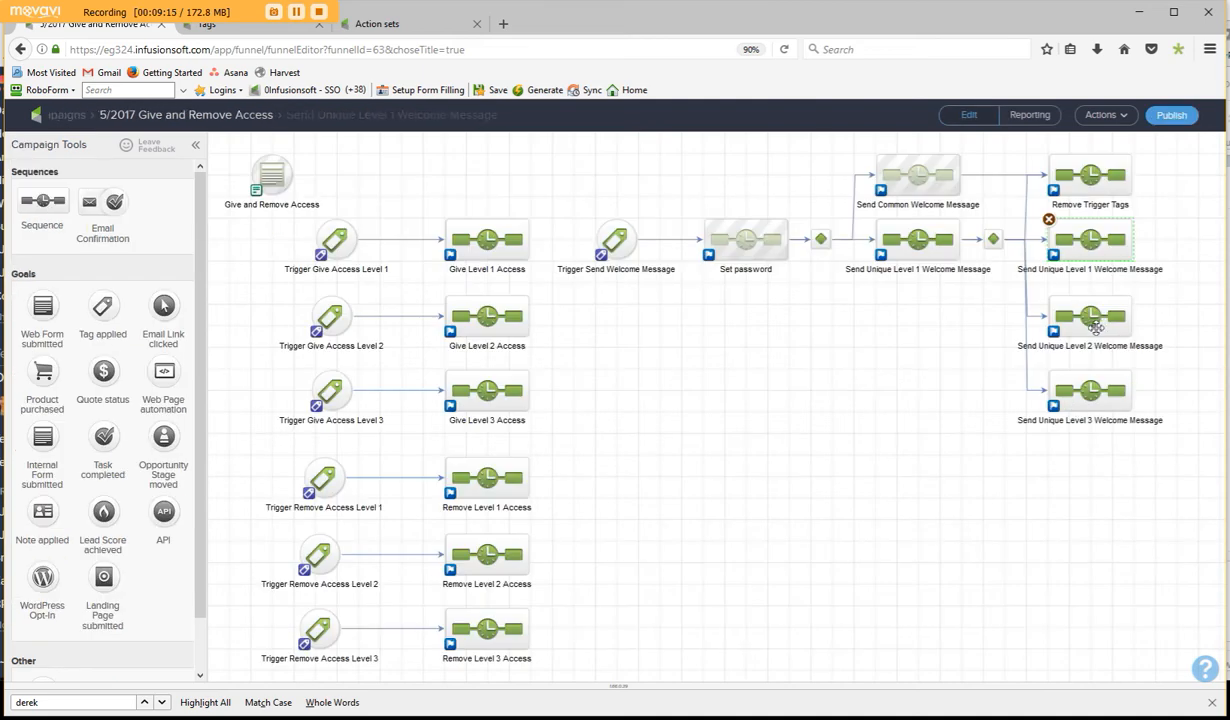
pyautogui.doubleClick(1101, 325)
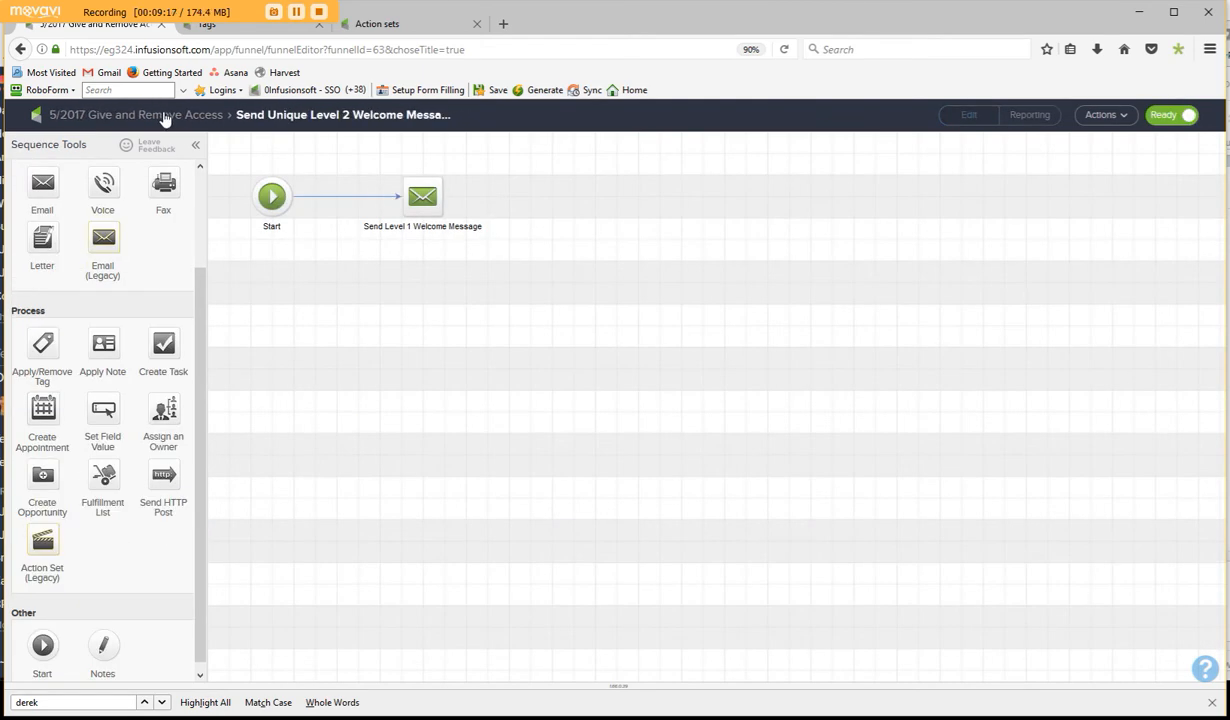
pyautogui.click(166, 114)
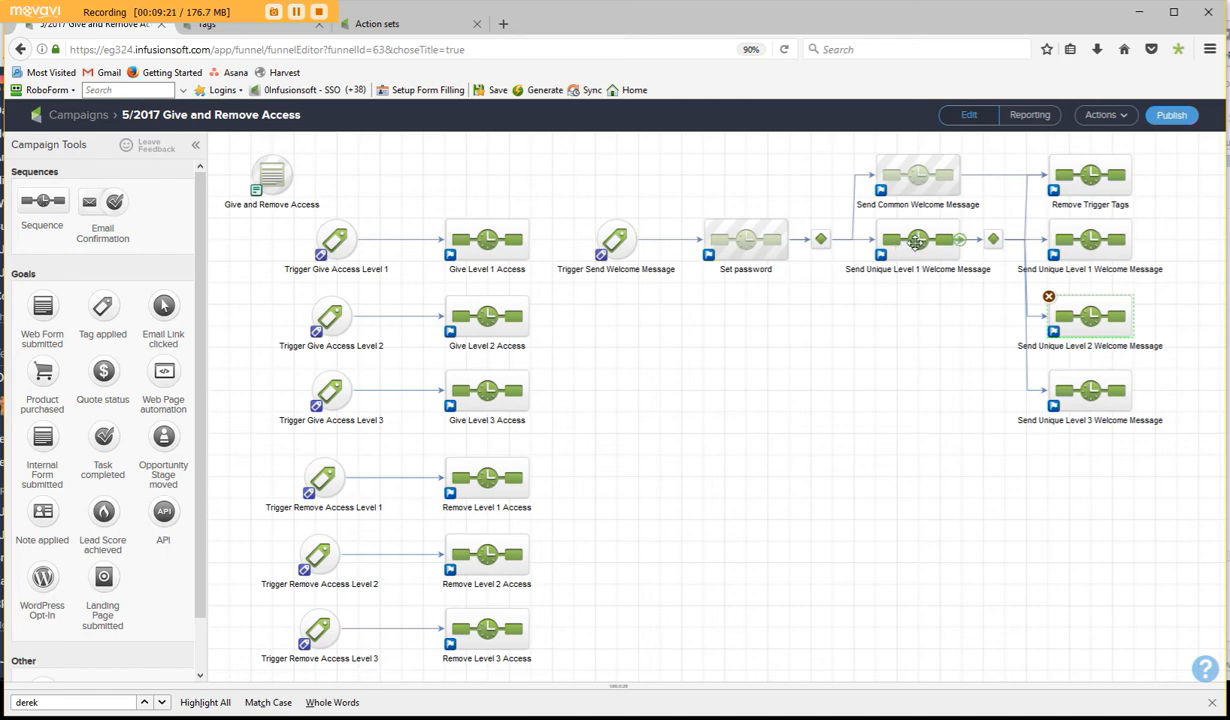
pyautogui.doubleClick(916, 241)
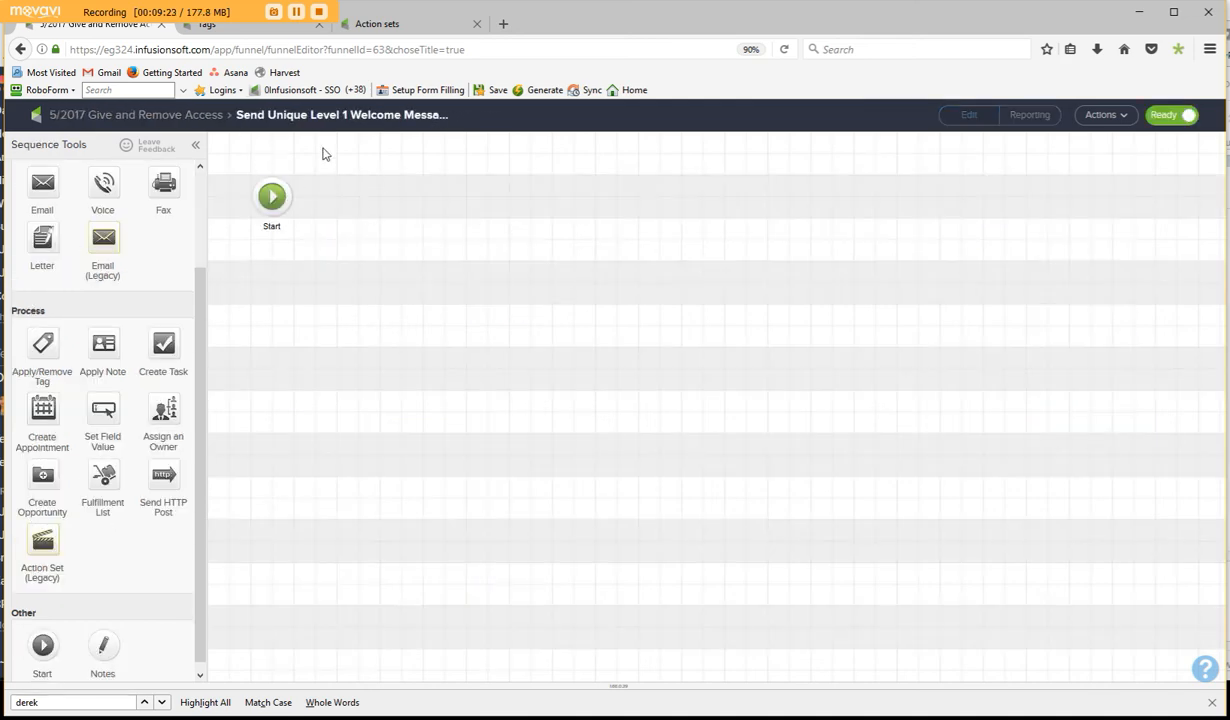
pyautogui.click(152, 115)
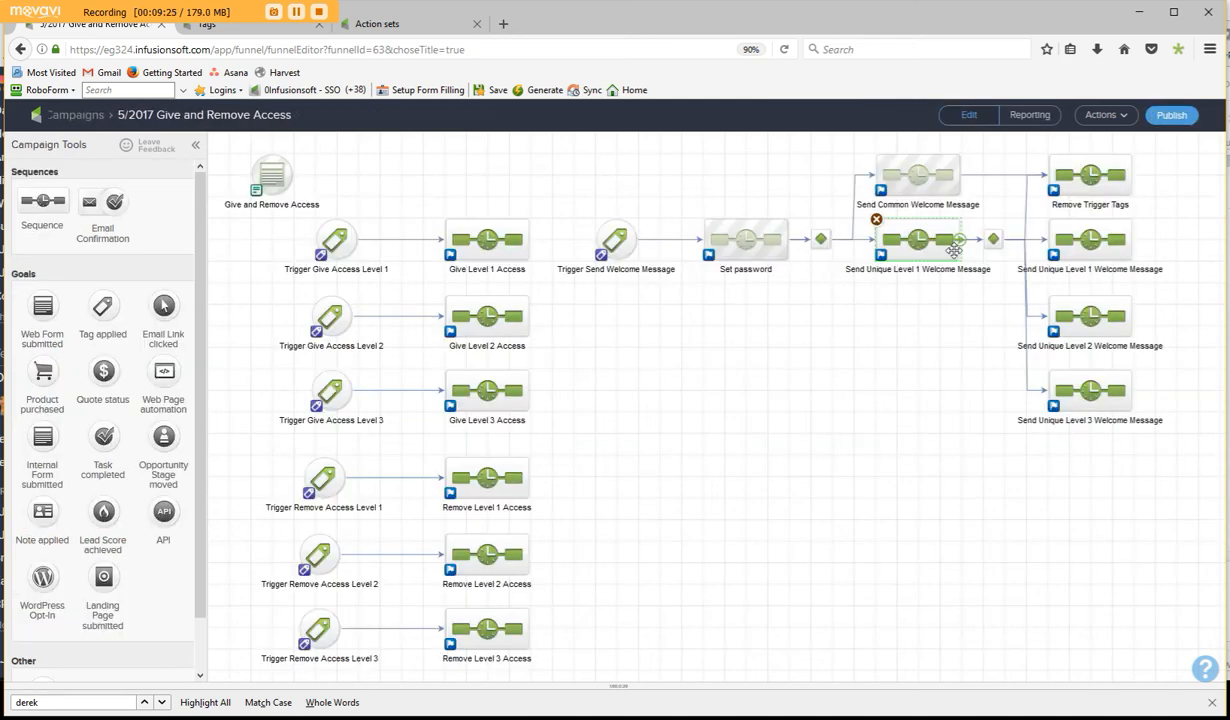
# - Examine the rules of the decision diamond leading to Remove Trigger Tags and the unique level messages, returning to the campaign overview
pyautogui.click(996, 240)
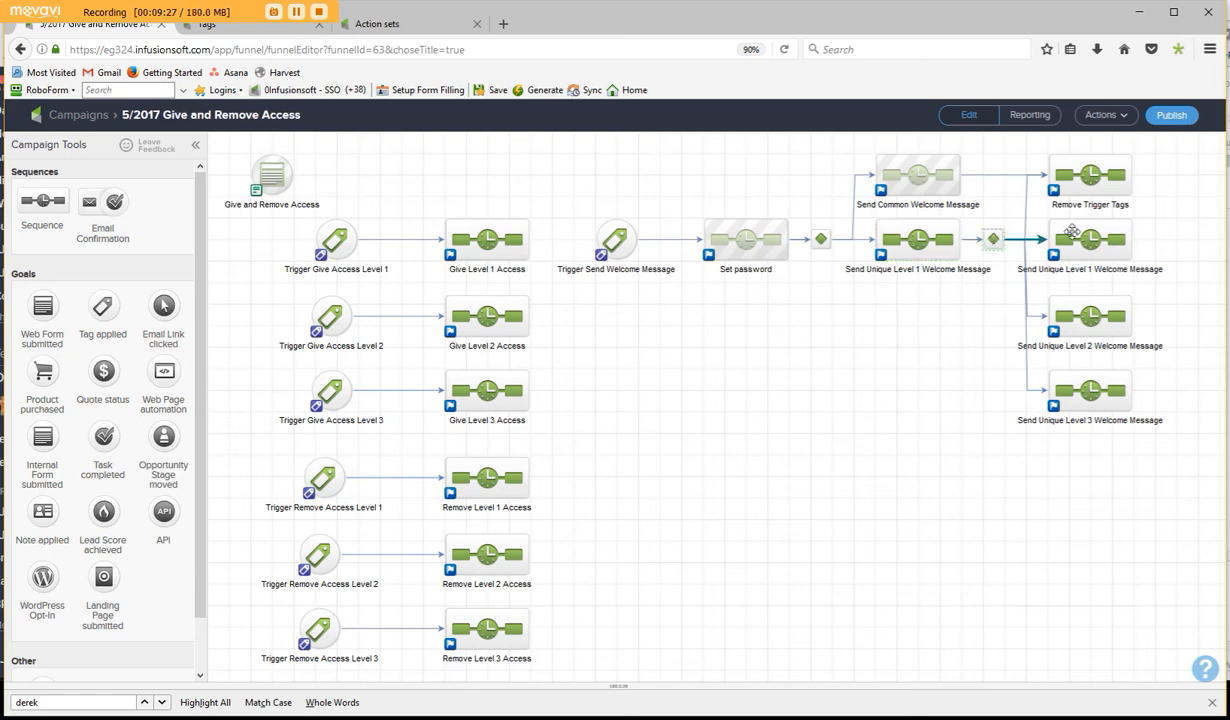
pyautogui.doubleClick(993, 240)
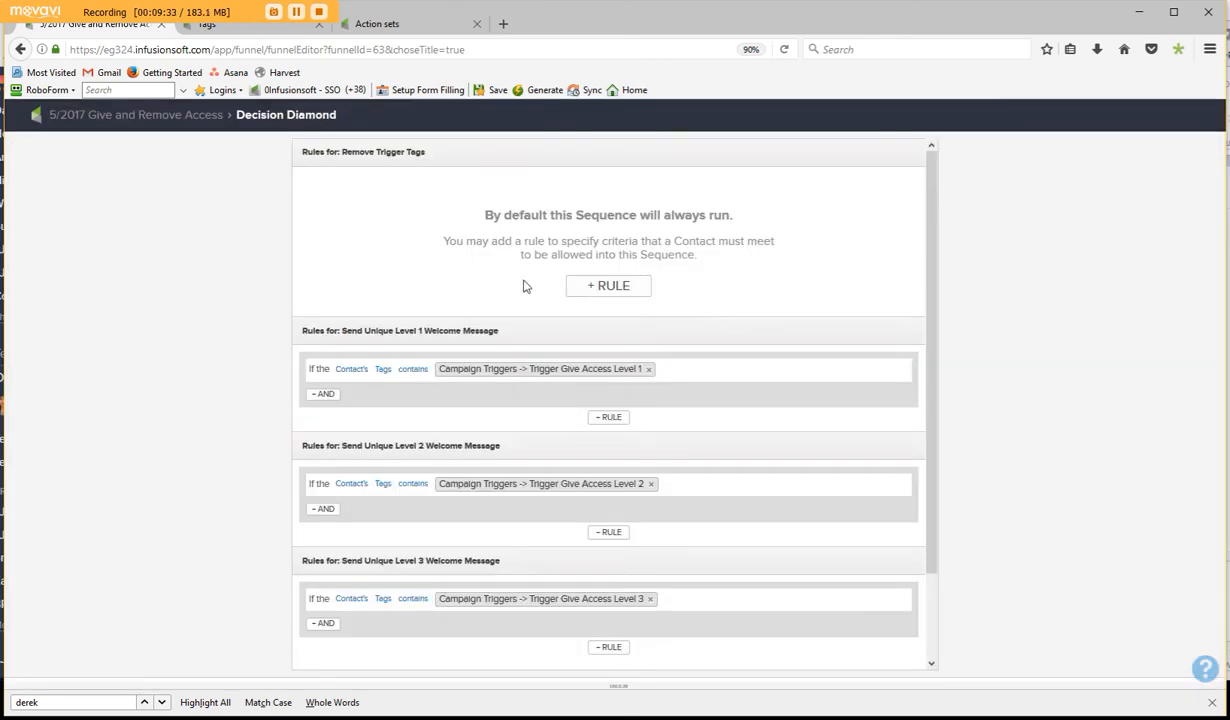
pyautogui.moveTo(461, 376)
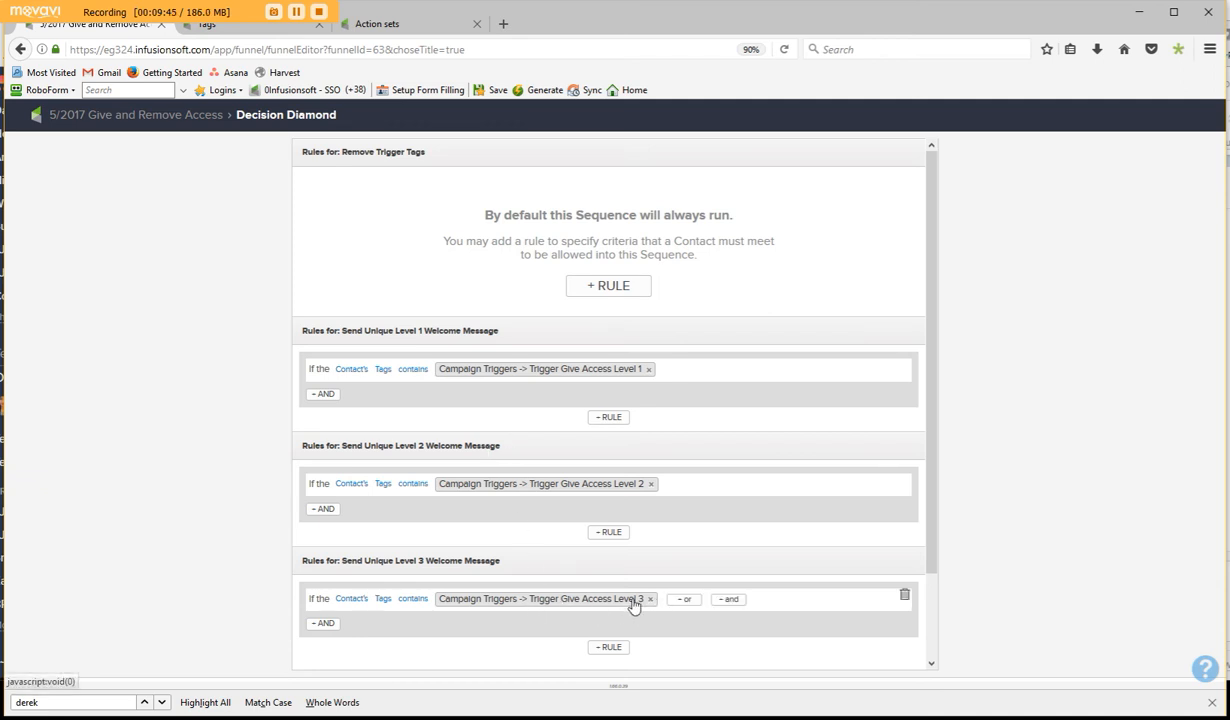
pyautogui.click(186, 117)
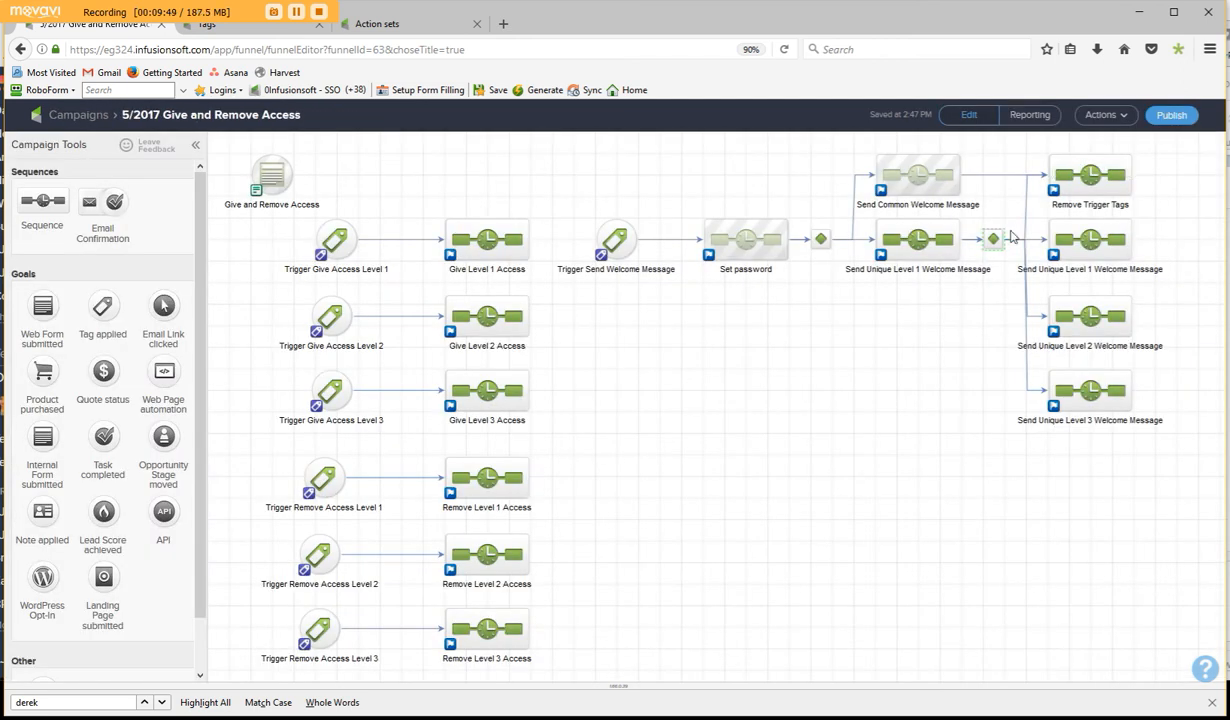
# - Open the Remove Trigger Tags sequence, review its delay timer and return to the campaign overview
pyautogui.click(920, 244)
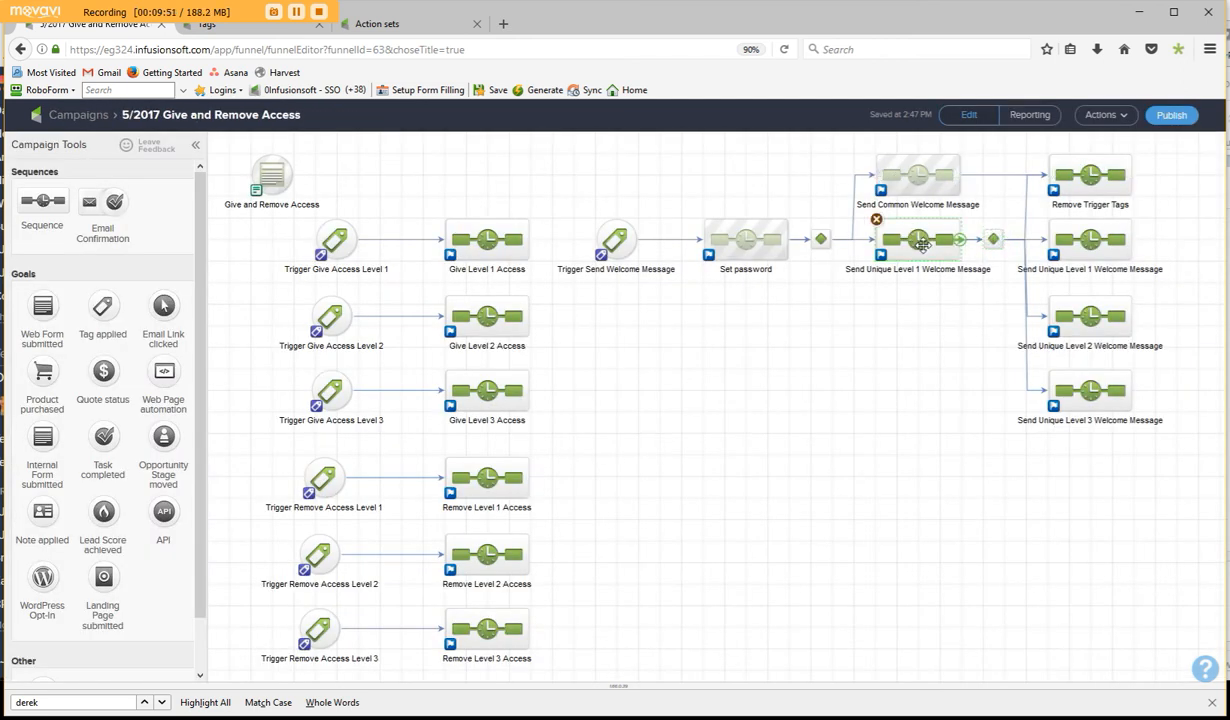
pyautogui.doubleClick(1086, 180)
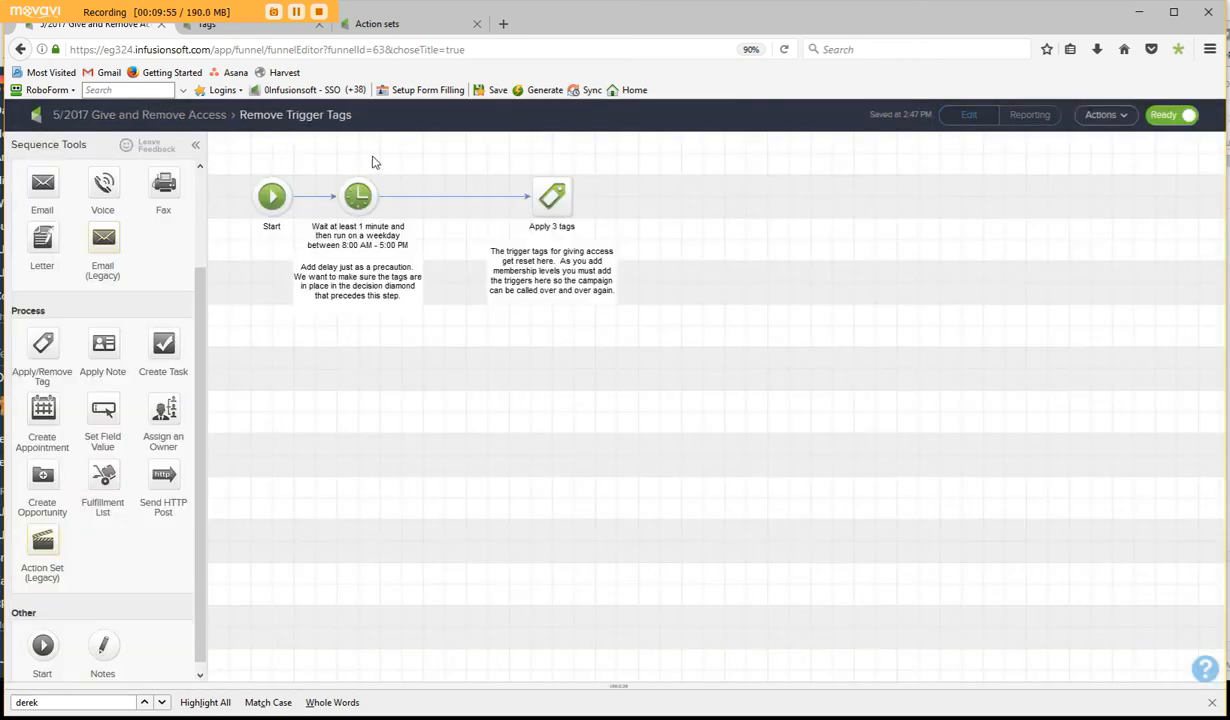
pyautogui.moveTo(357, 196)
pyautogui.mouseDown()
pyautogui.moveTo(379, 197)
pyautogui.moveTo(358, 197)
pyautogui.mouseUp()
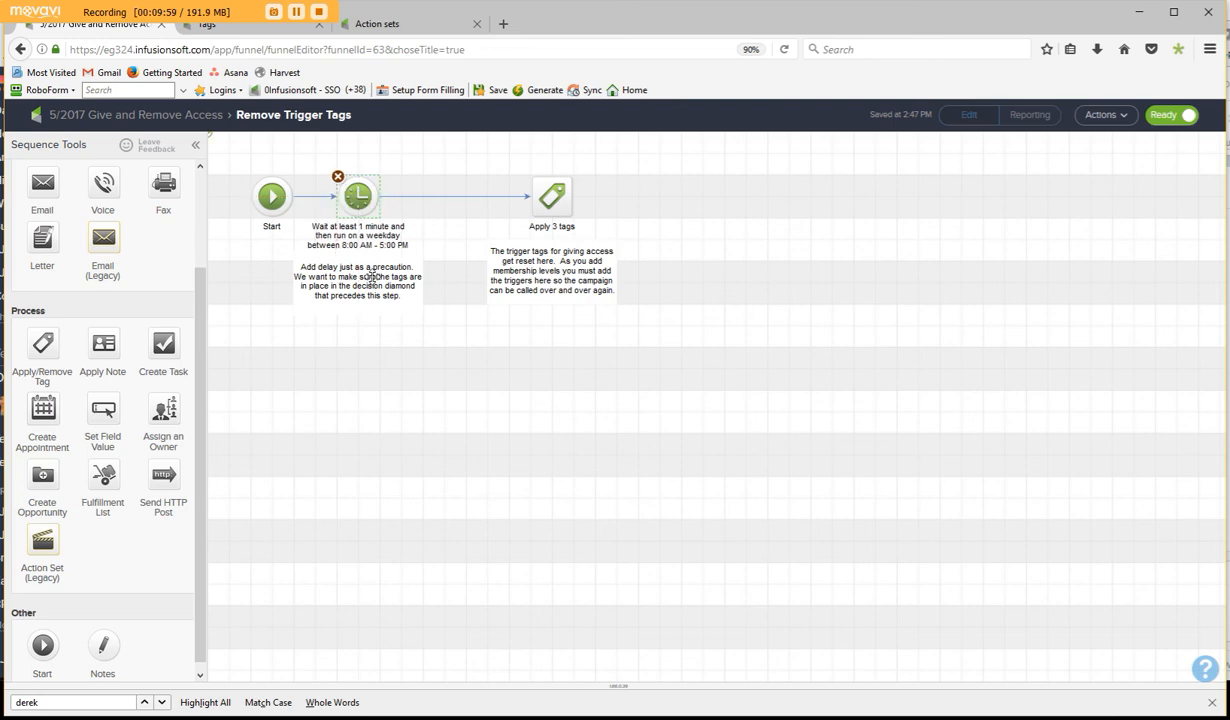
pyautogui.click(172, 117)
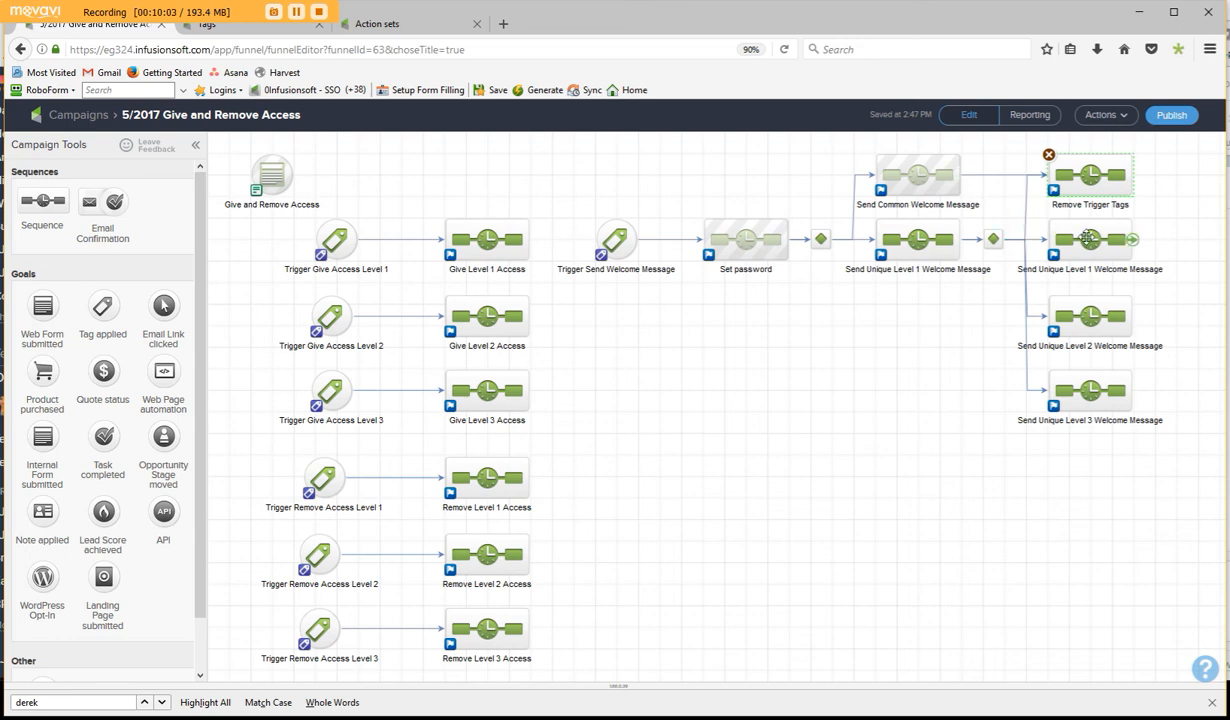
# - Inspect the tags in the Remove Trigger Tags sequence's tag step without changing them and return to the campaign overview
pyautogui.click(992, 240)
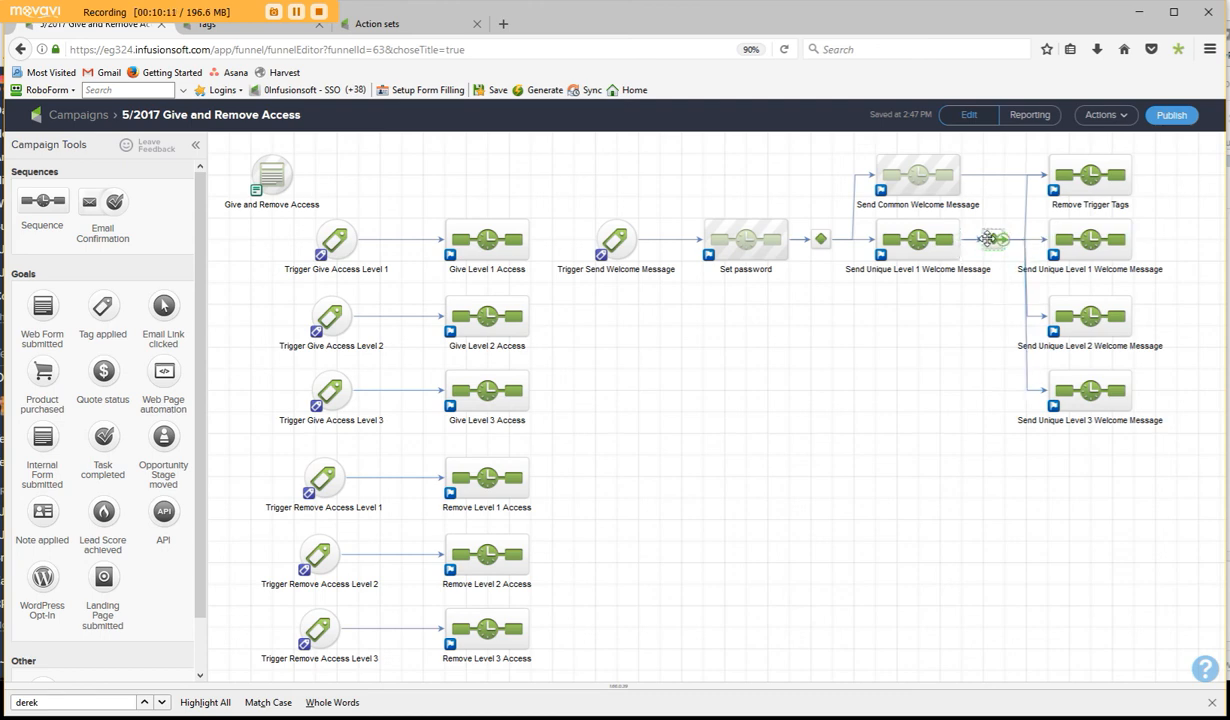
pyautogui.doubleClick(1089, 175)
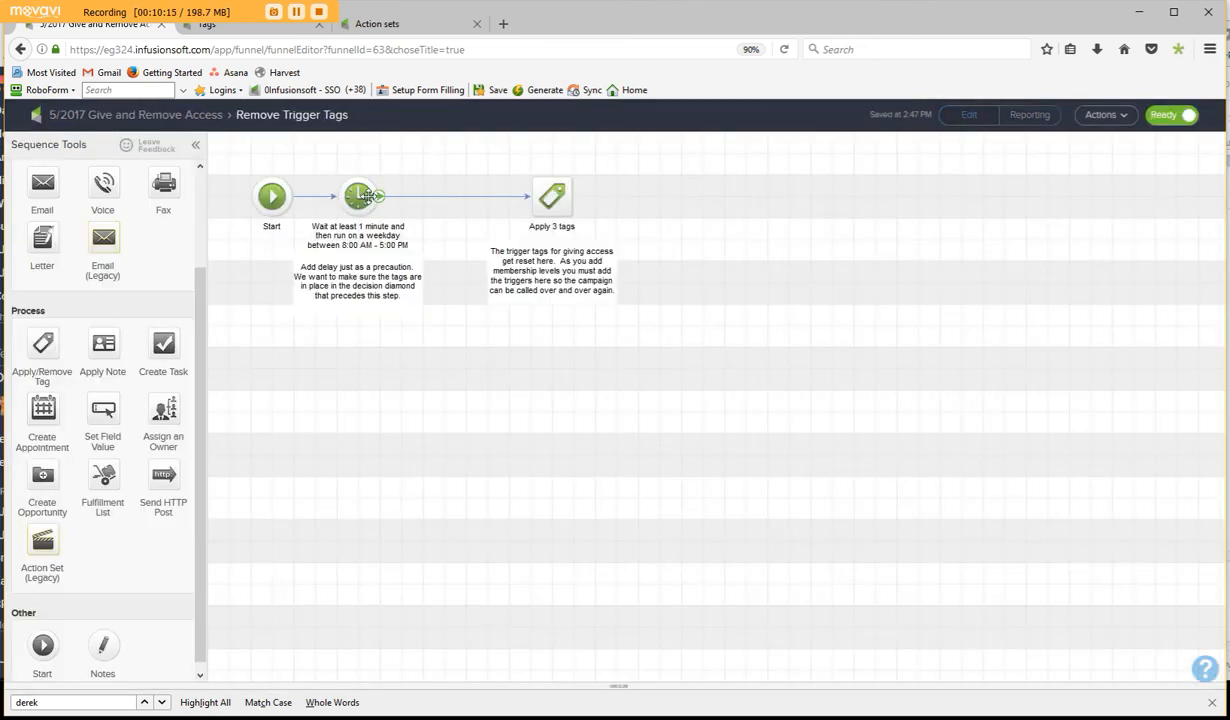
pyautogui.click(552, 197)
pyautogui.doubleClick(552, 197)
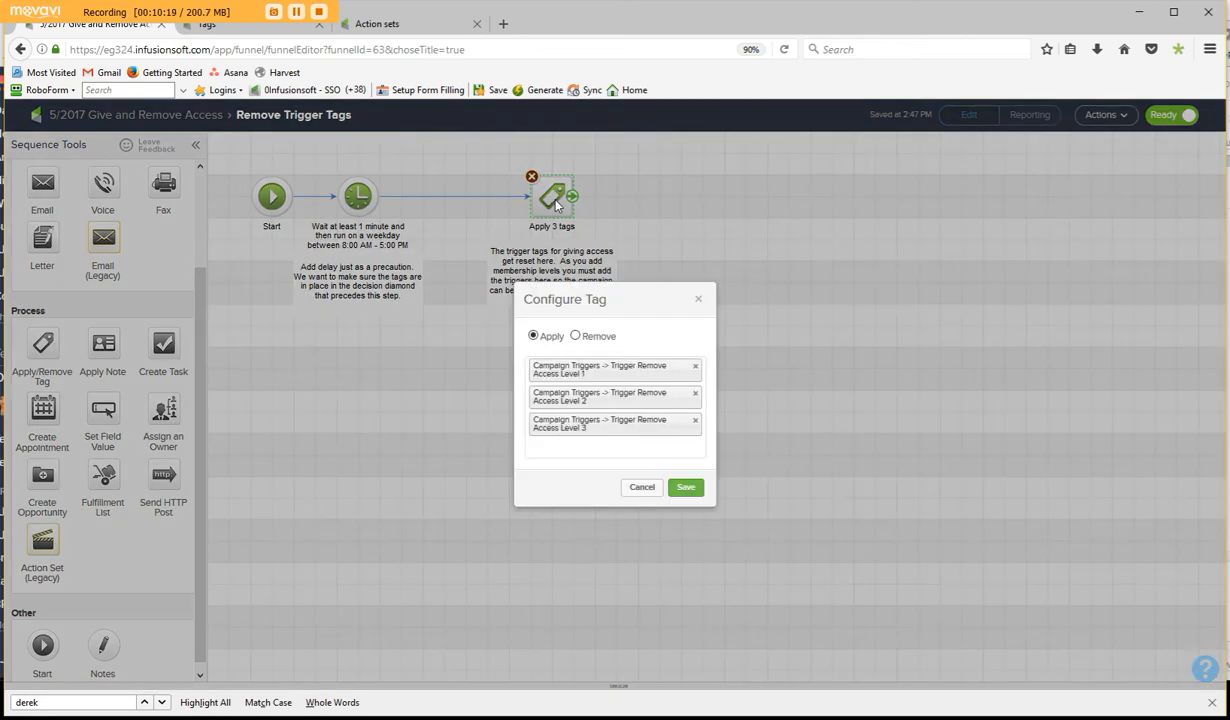
pyautogui.click(630, 487)
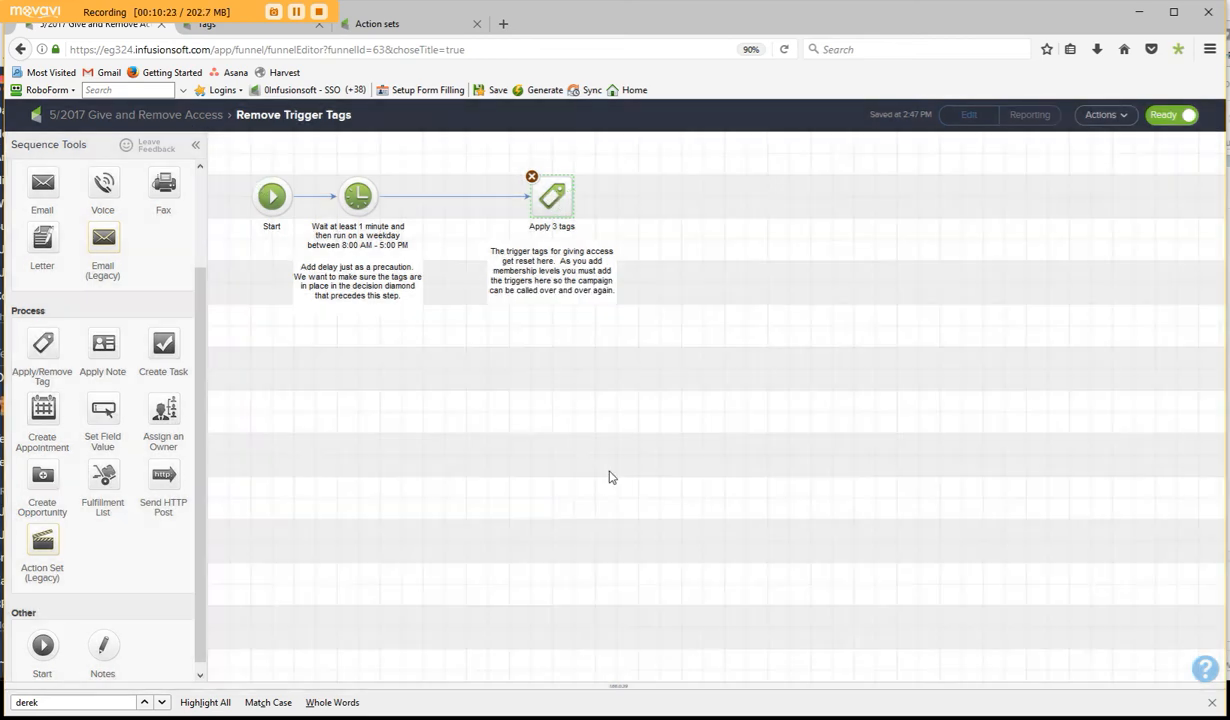
pyautogui.click(157, 118)
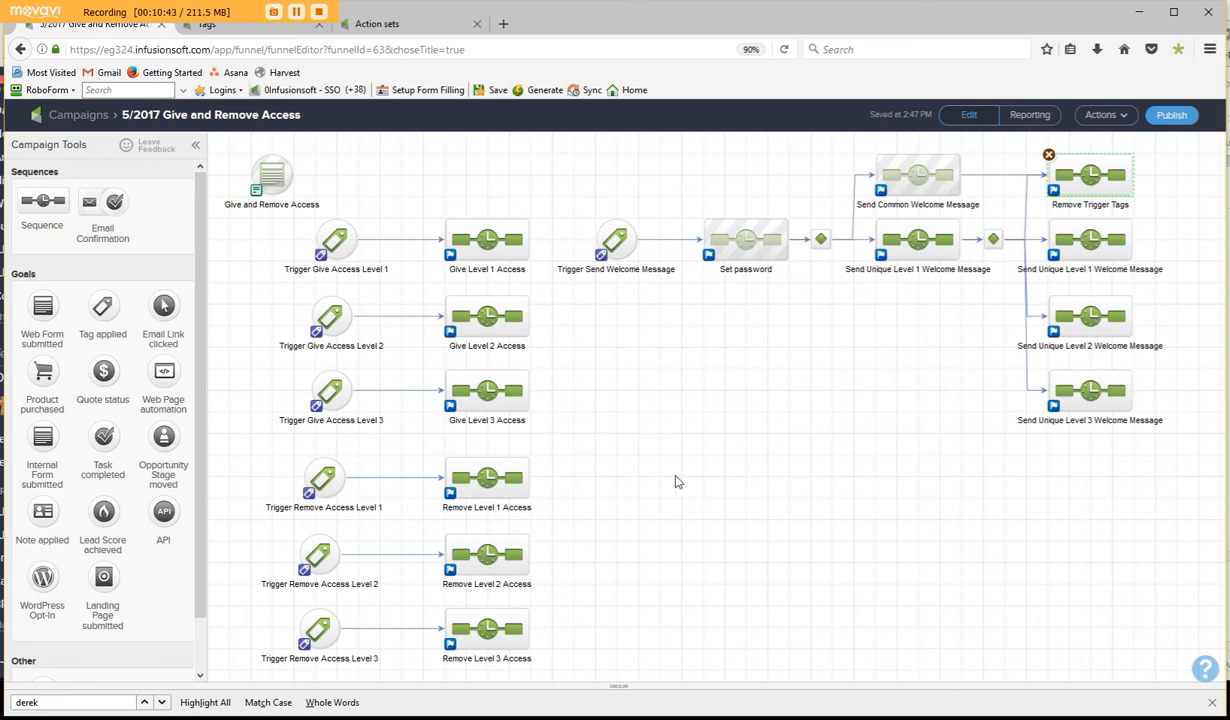
# - Review the group of remove-access flows and check which tag achieves the Trigger Remove Access Level 1 goal, without changing it
pyautogui.moveTo(676, 482); pyautogui.dragTo(705, 405)
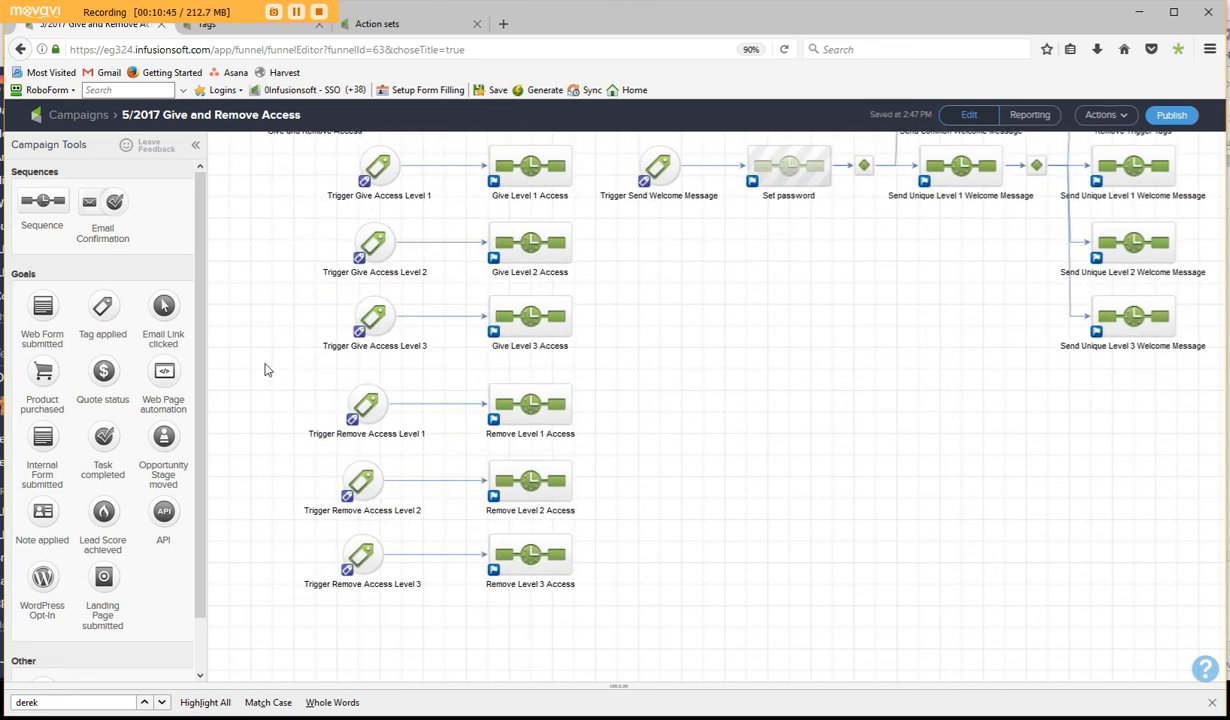
pyautogui.moveTo(244, 346); pyautogui.dragTo(775, 655)
pyautogui.click(740, 516)
pyautogui.doubleClick(369, 404)
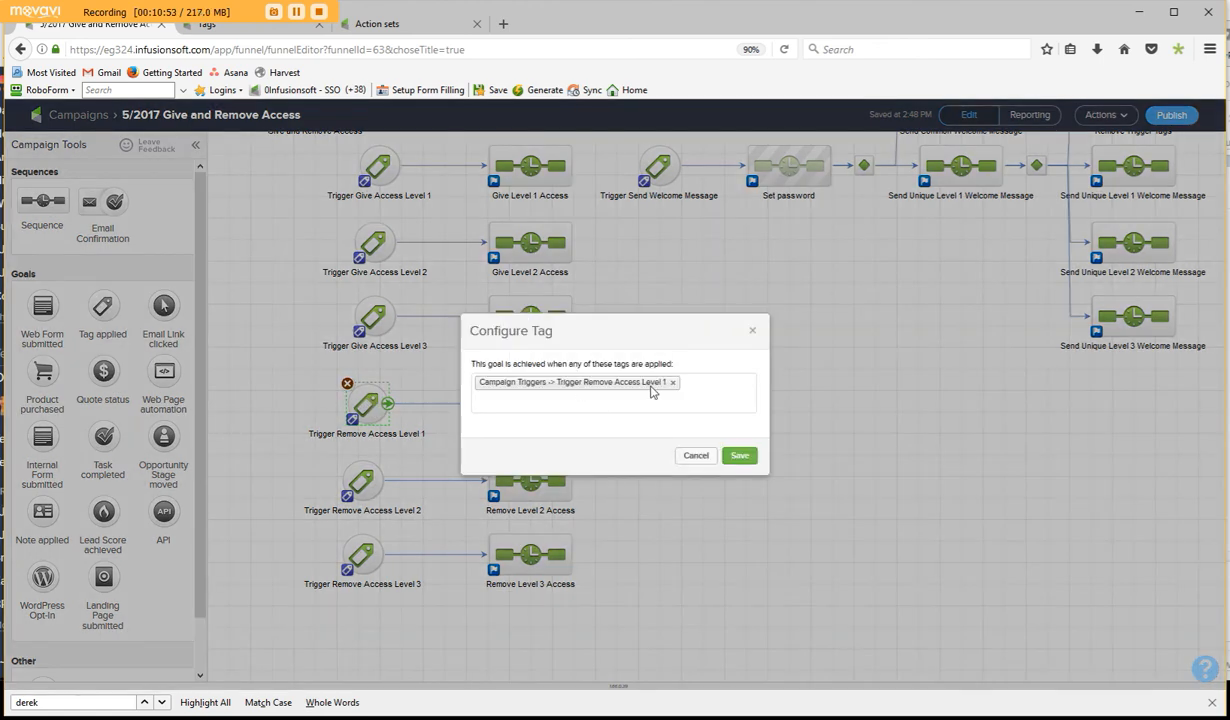
pyautogui.click(696, 455)
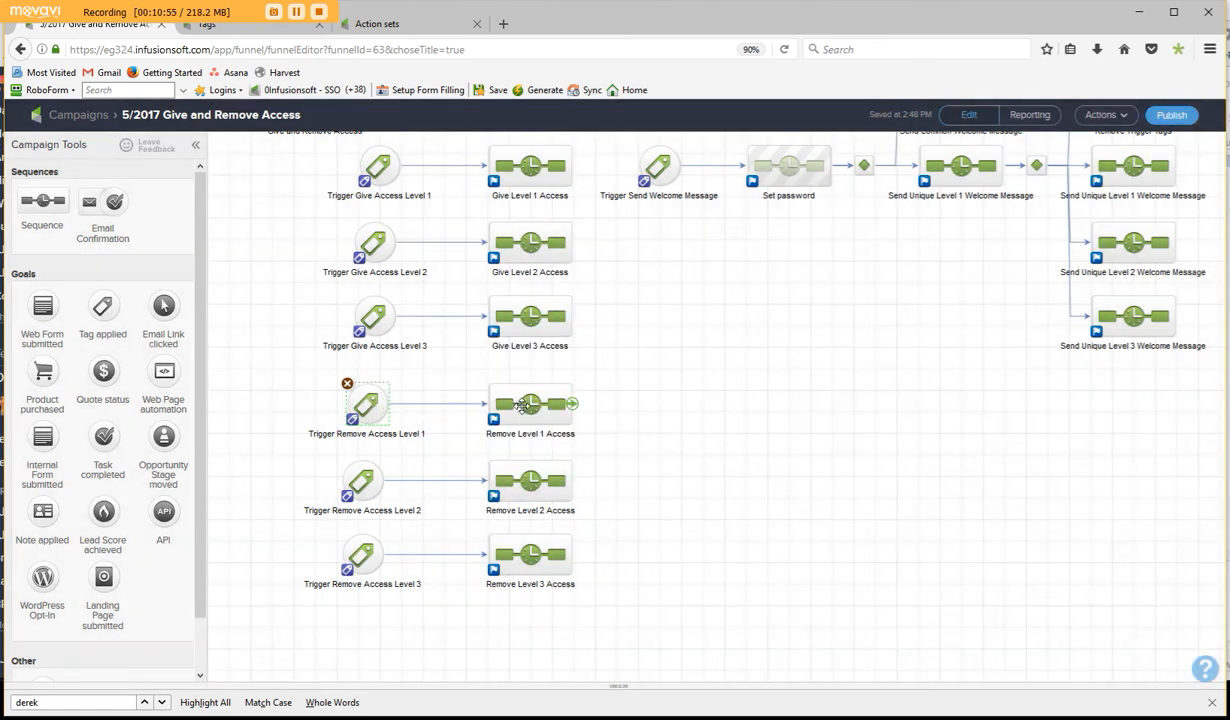
# - Open the Remove Level 1 Access sequence and inspect its tag removal step without changing it
pyautogui.doubleClick(522, 406)
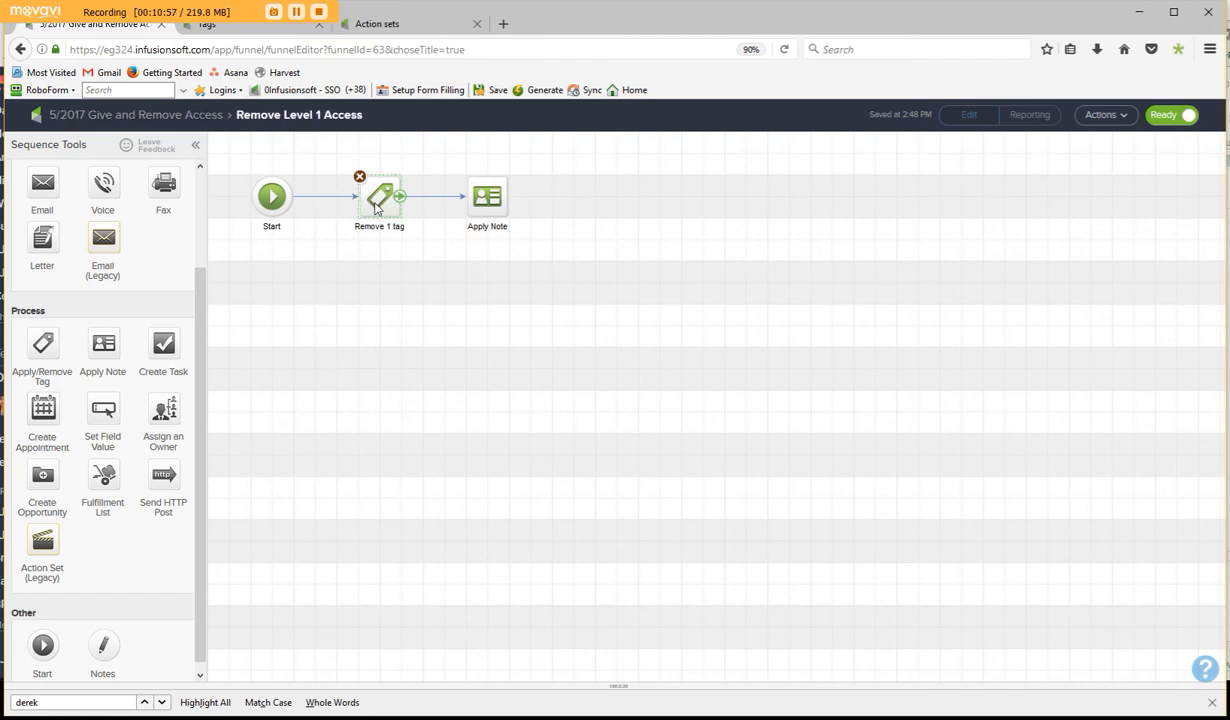
pyautogui.doubleClick(373, 203)
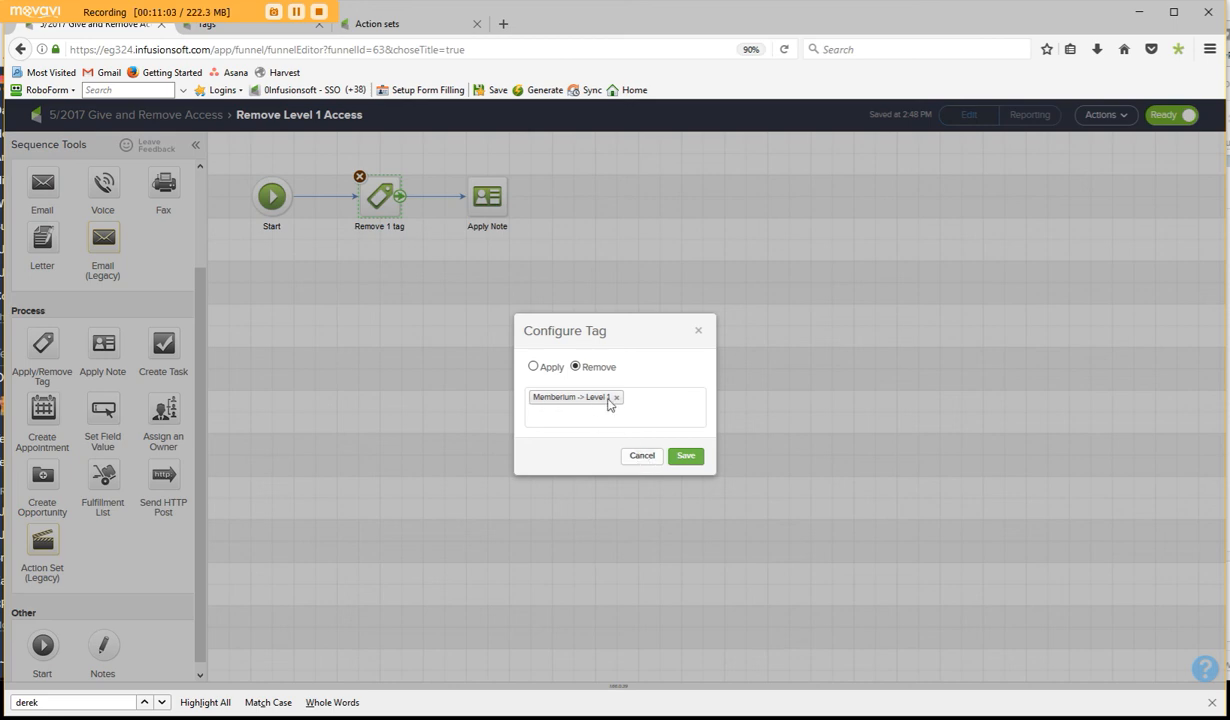
pyautogui.click(642, 456)
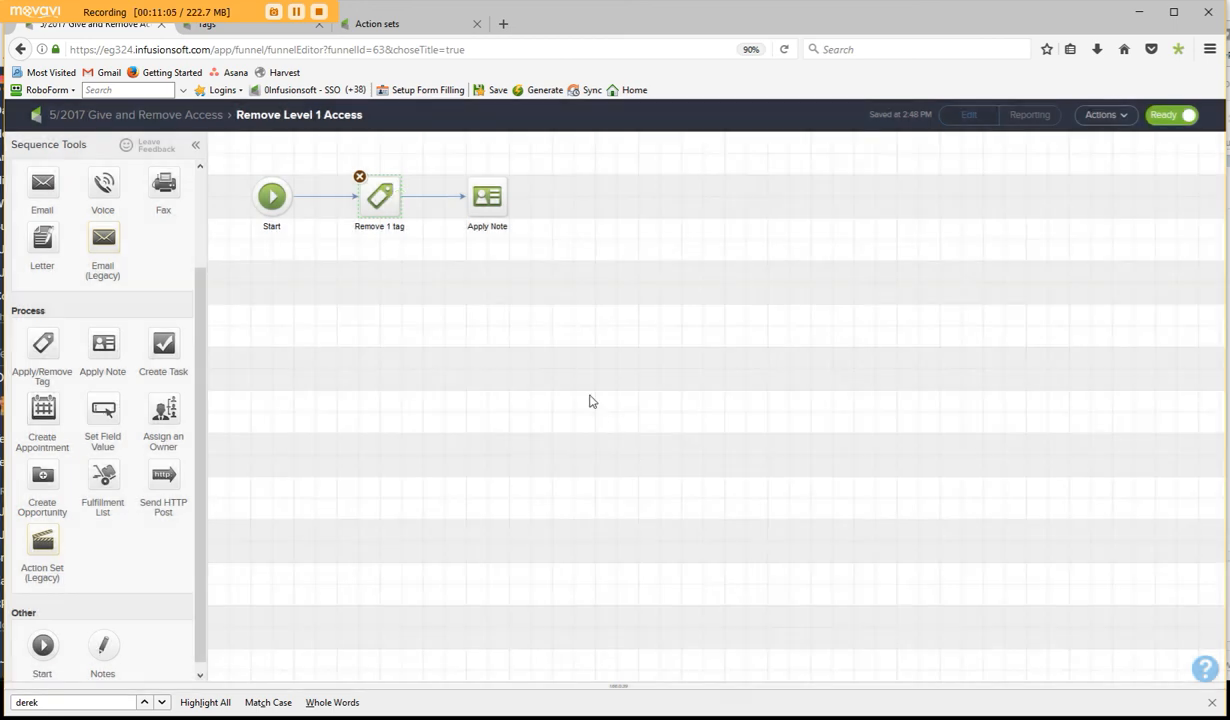
# - Insert an Apply/Remove Tag step between Start and the tag removal step, replacing their direct connection and shifting the existing steps to make room
pyautogui.moveTo(487, 196); pyautogui.dragTo(573, 196)
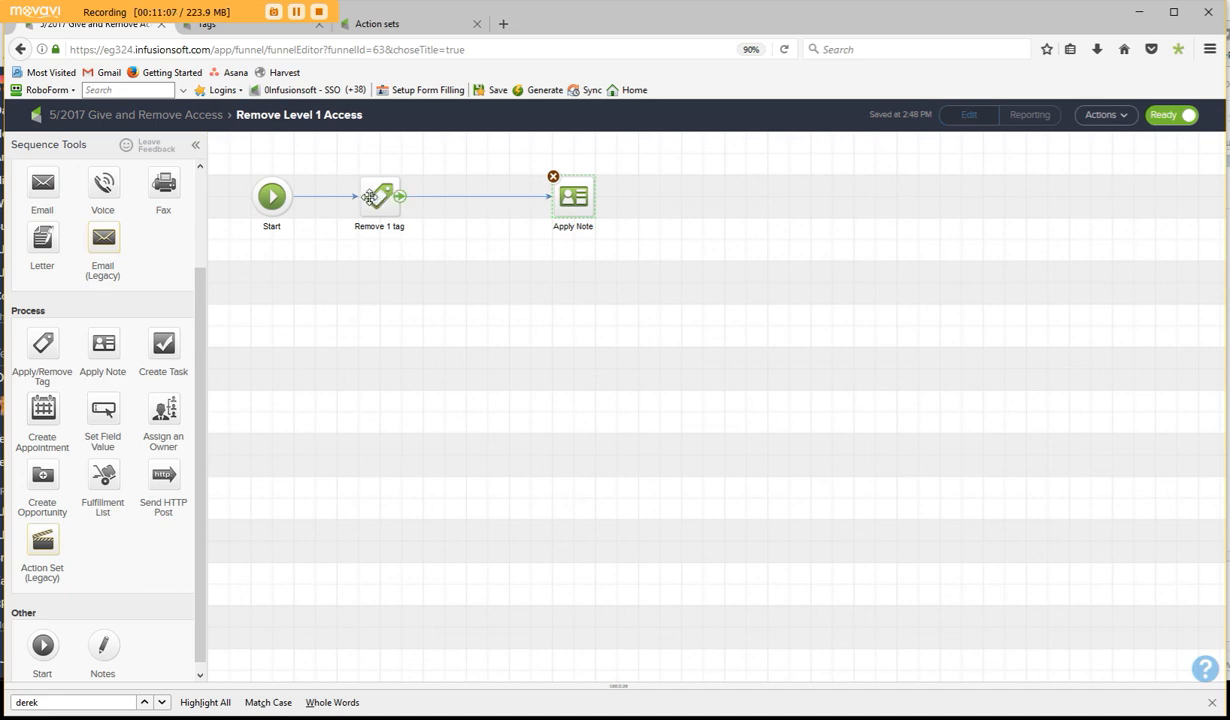
pyautogui.moveTo(370, 197); pyautogui.dragTo(478, 197)
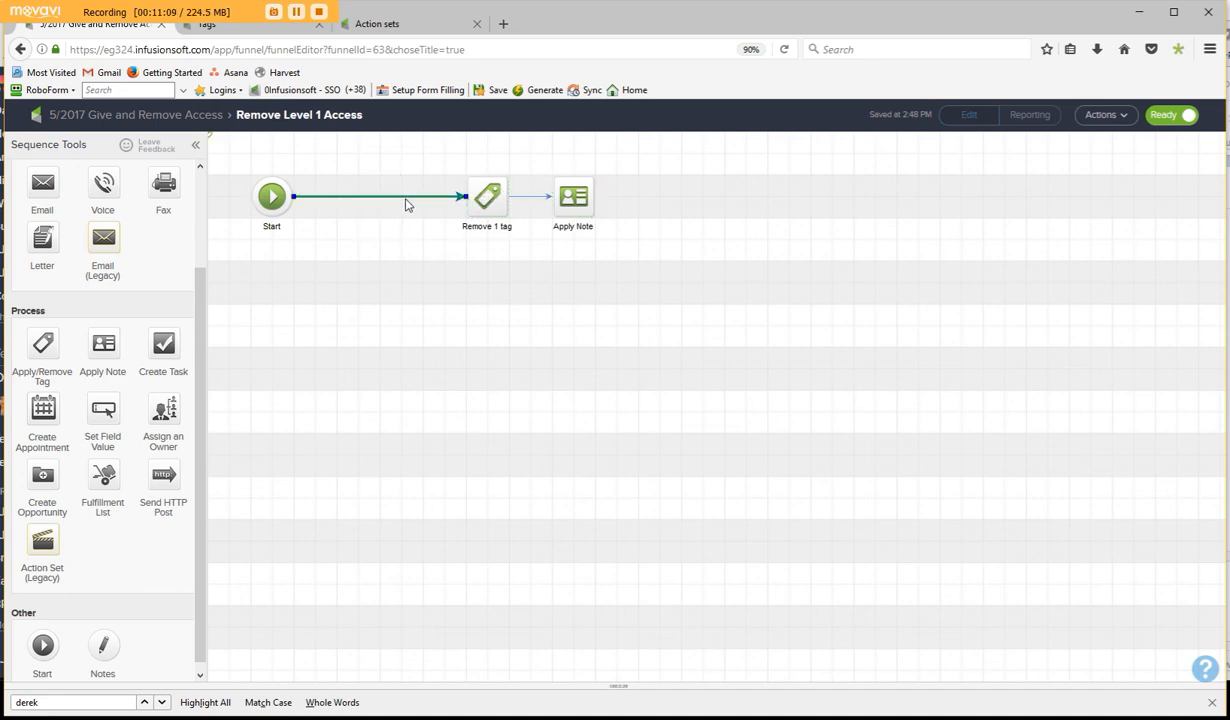
pyautogui.click(406, 197)
pyautogui.press('Delete')
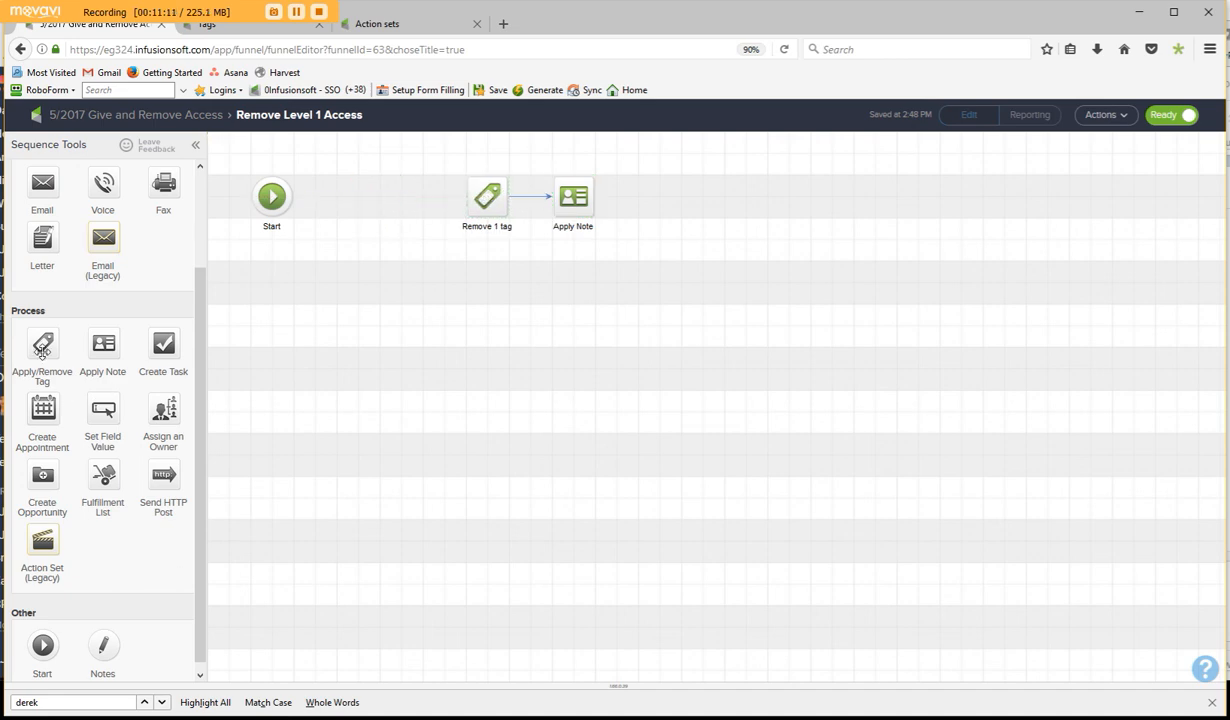
pyautogui.moveTo(43, 345); pyautogui.dragTo(379, 196)
pyautogui.moveTo(290, 196)
pyautogui.mouseDown()
pyautogui.moveTo(372, 196)
pyautogui.moveTo(456, 217)
pyautogui.moveTo(482, 197)
pyautogui.mouseUp()
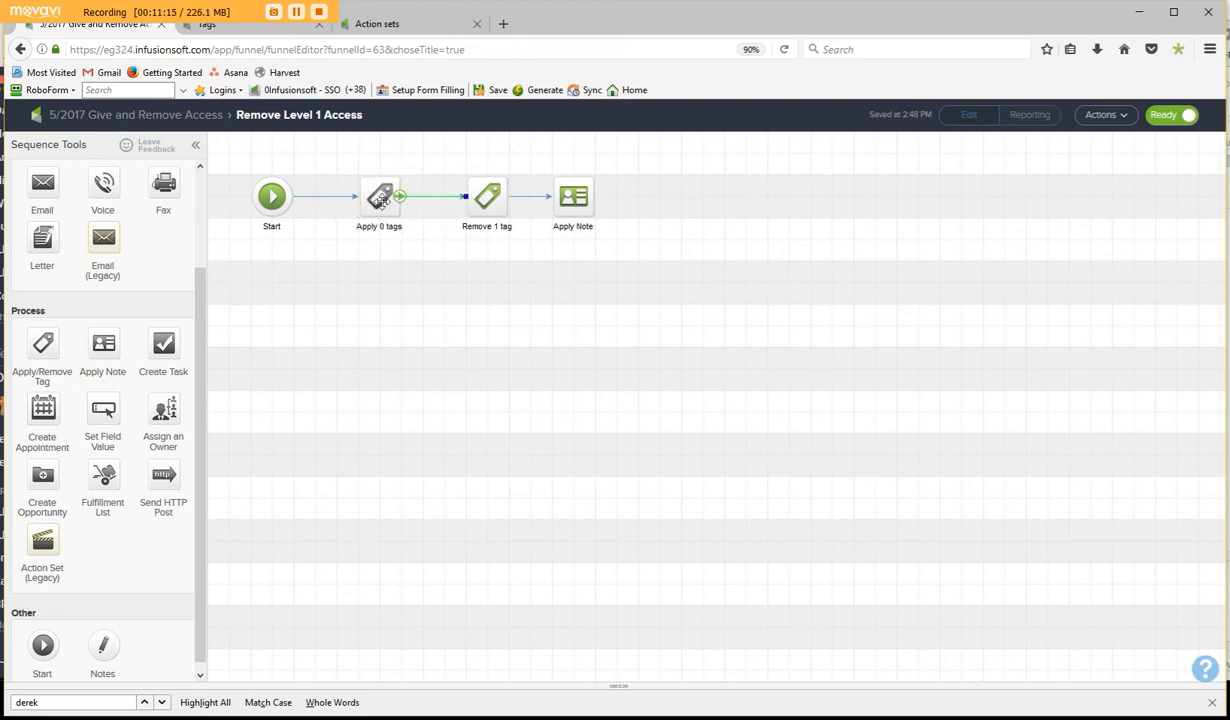
# - Configure the new tag step to apply "Campaign Triggers -> Trigger Remove Access Level 1" and save it
pyautogui.click(382, 198)
pyautogui.doubleClick(382, 198)
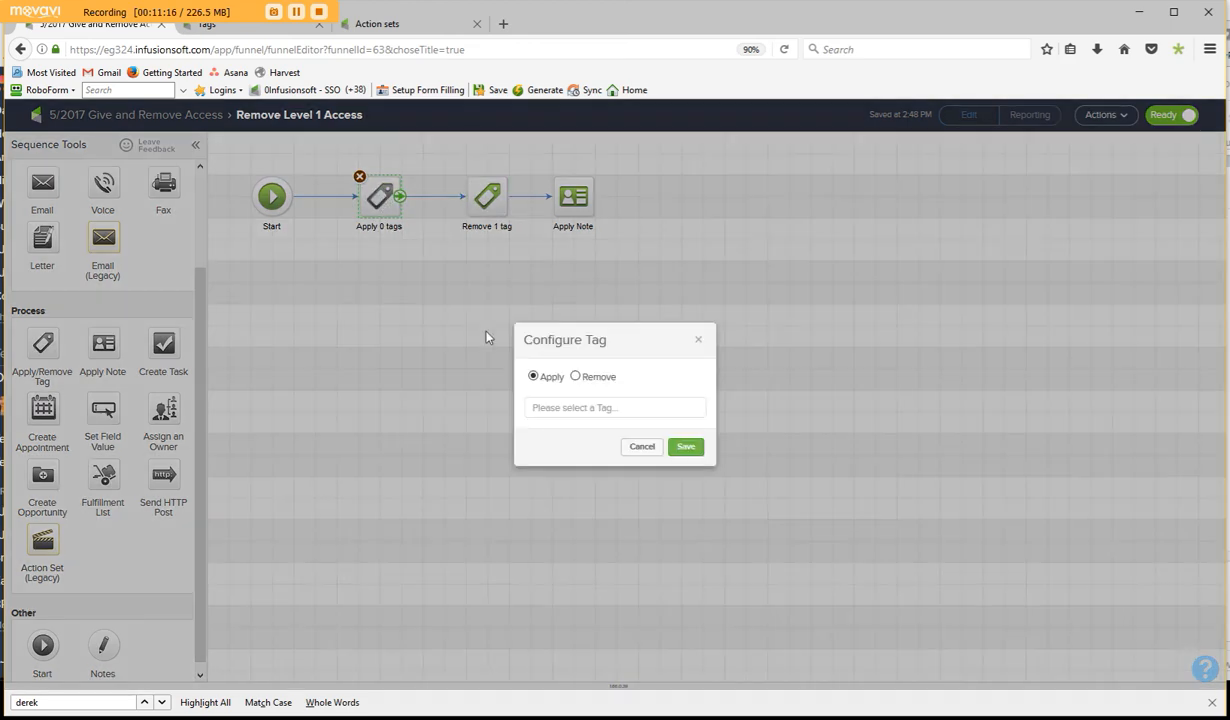
pyautogui.click(595, 408)
pyautogui.write('remove')
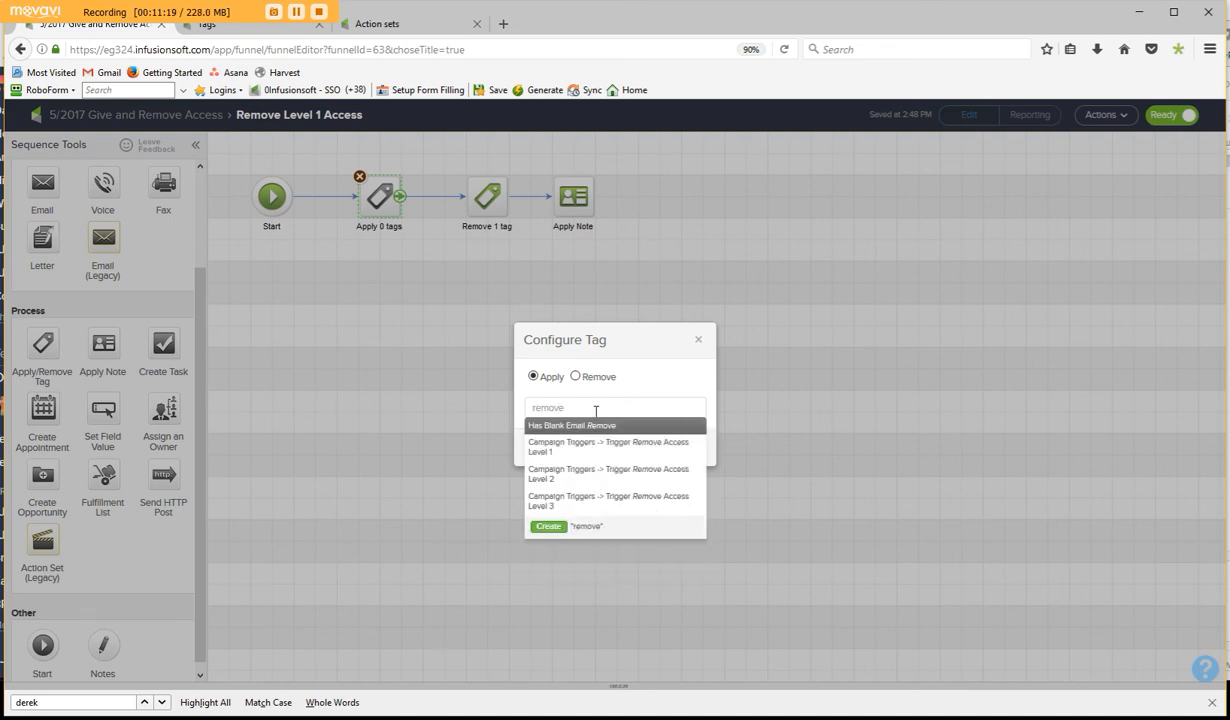
pyautogui.click(598, 446)
pyautogui.click(686, 470)
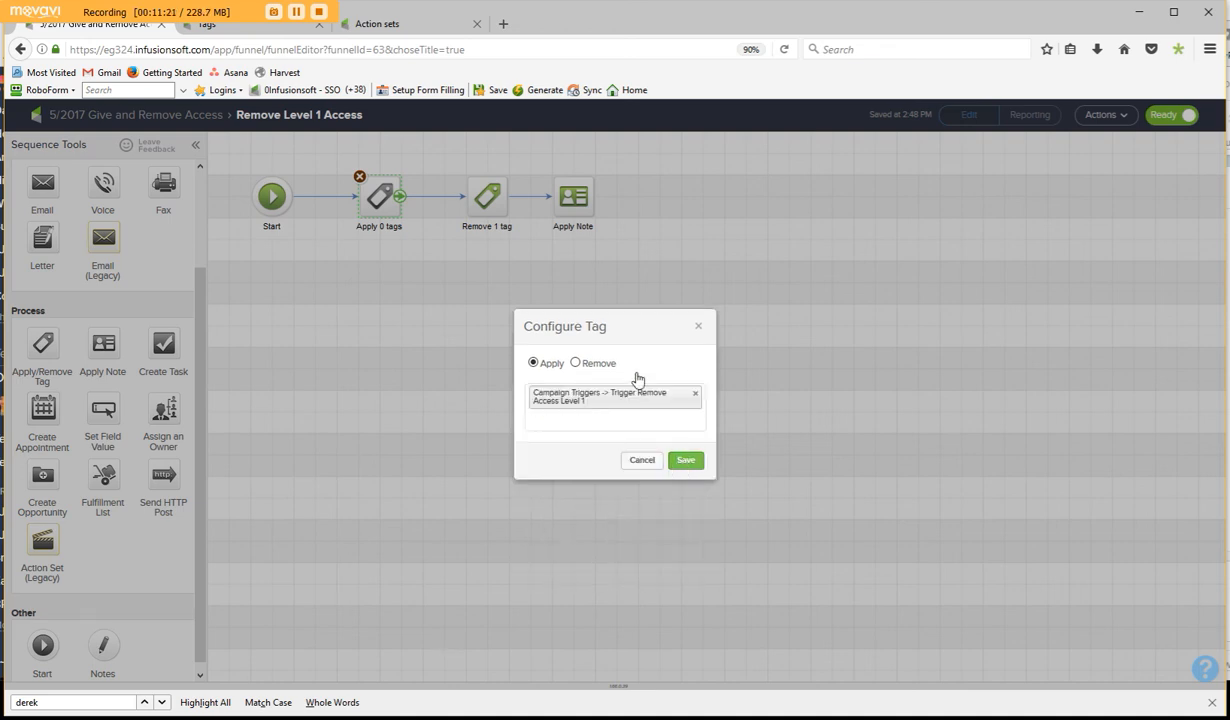
pyautogui.click(487, 196)
pyautogui.click(567, 196)
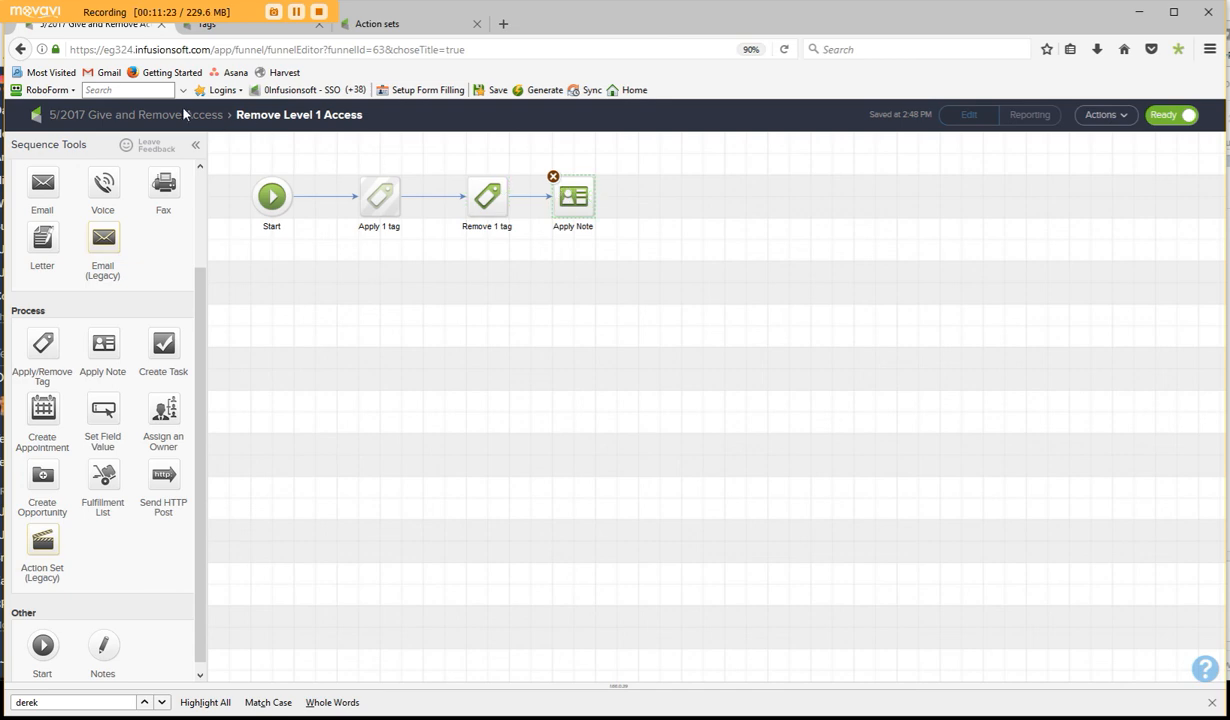
# - In the Remove Level 2 Access sequence, insert an Apply/Remove Tag step between Start and the tag removal step, shifting the existing steps and replacing their direct connection
pyautogui.click(137, 119)
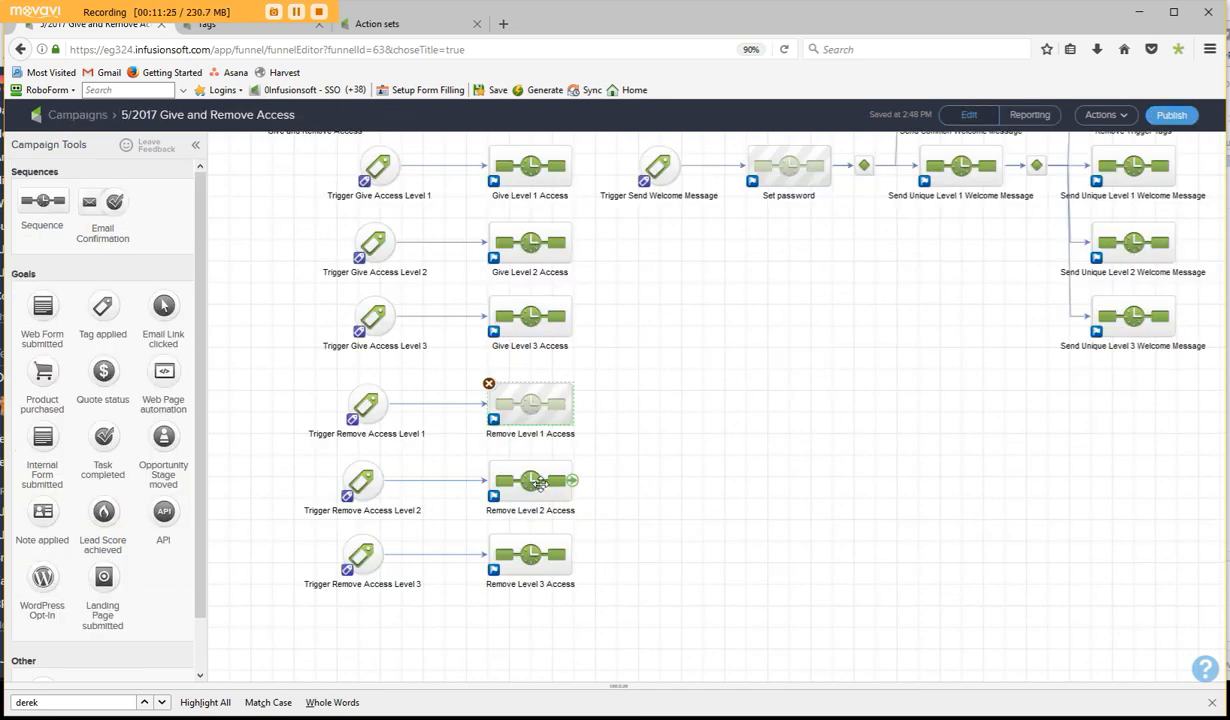
pyautogui.doubleClick(521, 472)
pyautogui.moveTo(310, 157); pyautogui.dragTo(604, 254)
pyautogui.moveTo(401, 200); pyautogui.dragTo(509, 205)
pyautogui.click(404, 202)
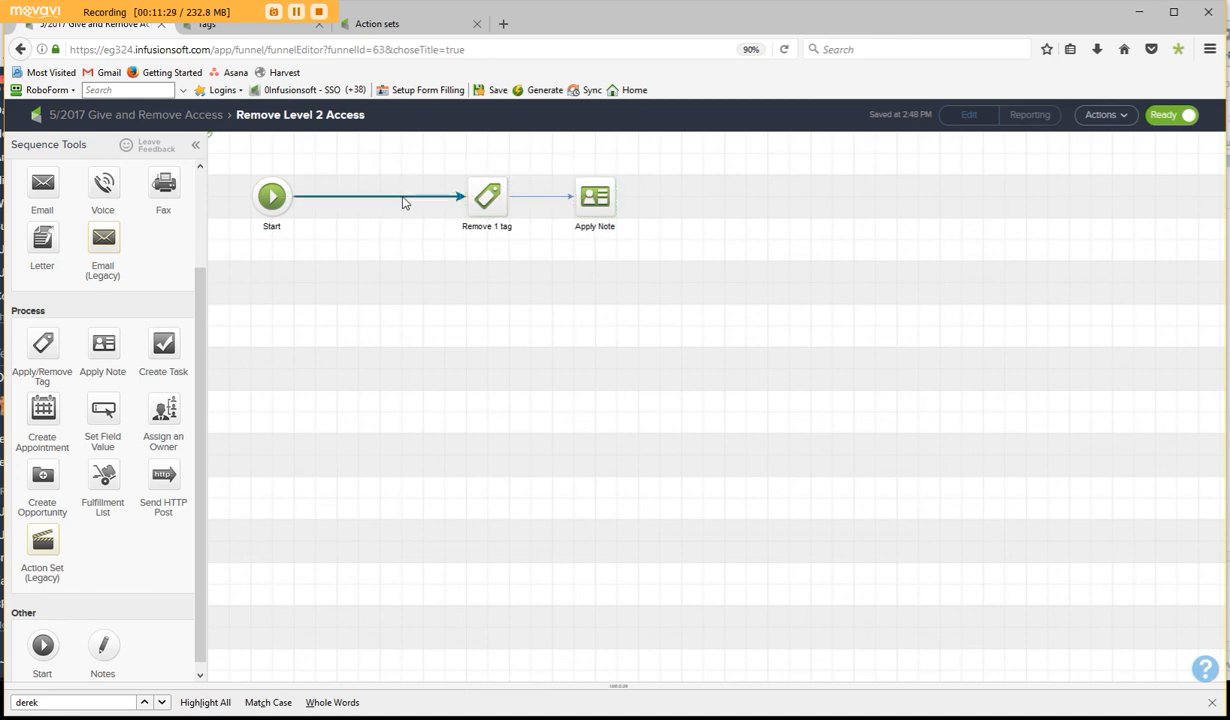
pyautogui.press('Delete')
pyautogui.moveTo(40, 345)
pyautogui.mouseDown()
pyautogui.moveTo(264, 258)
pyautogui.moveTo(343, 193)
pyautogui.moveTo(484, 198)
pyautogui.mouseUp()
pyautogui.moveTo(362, 205); pyautogui.dragTo(384, 205)
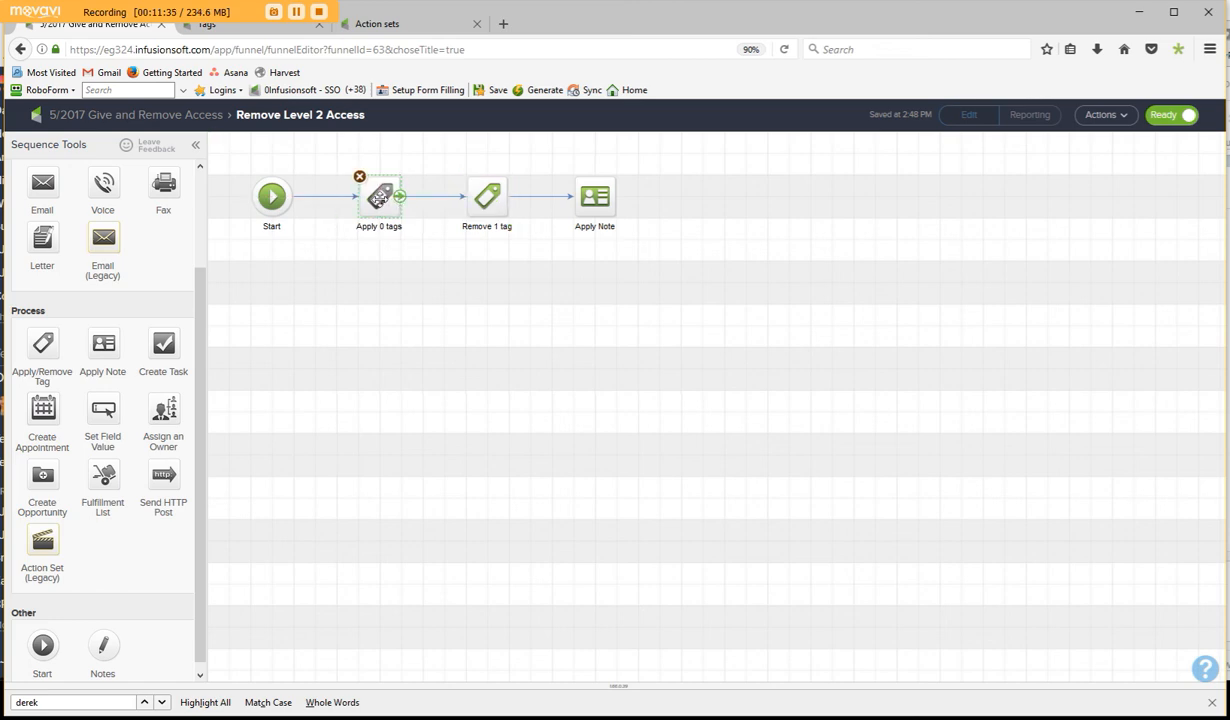
# - Configure the new tag step to remove "Campaign Triggers -> Trigger Give Access Level 2" and save it
pyautogui.doubleClick(380, 198)
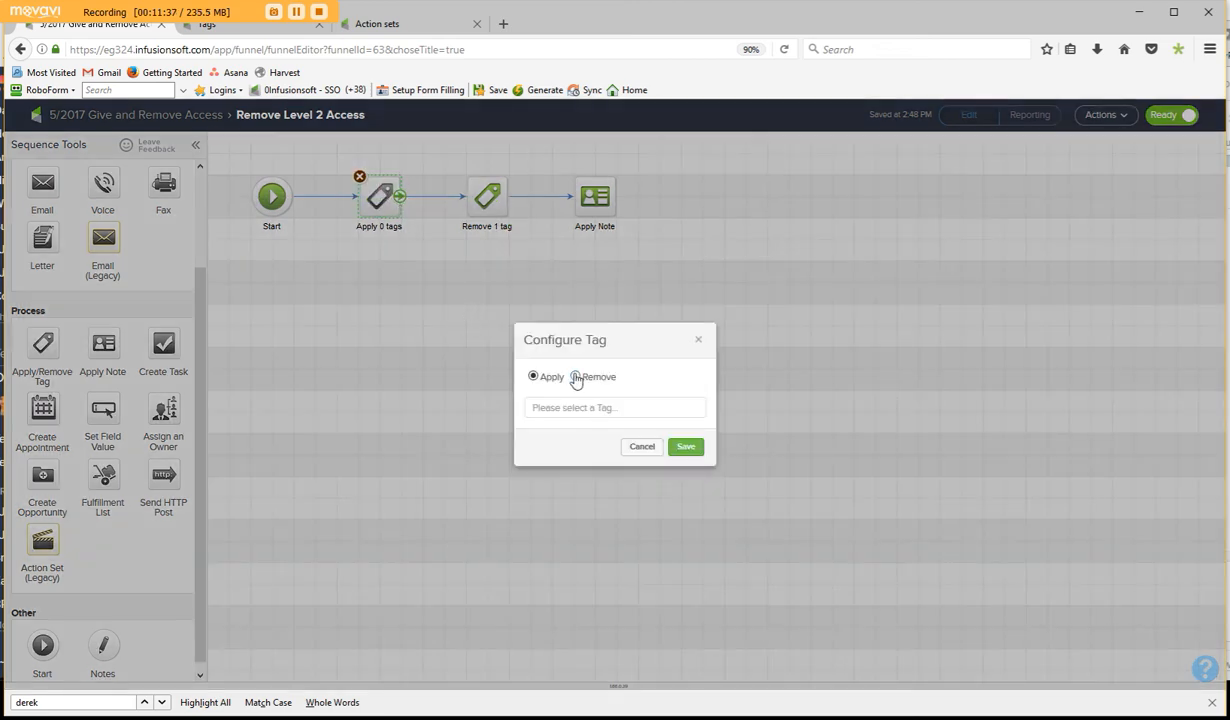
pyautogui.click(574, 410)
pyautogui.write('lelve')
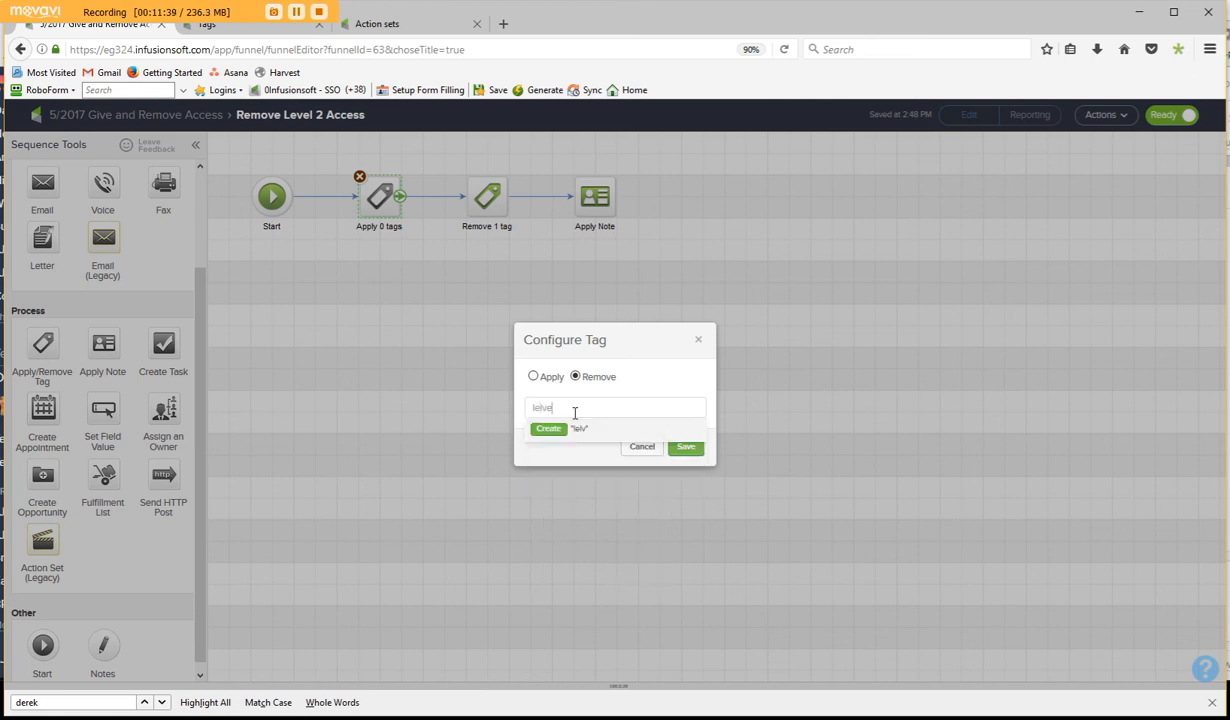
pyautogui.write('vel')
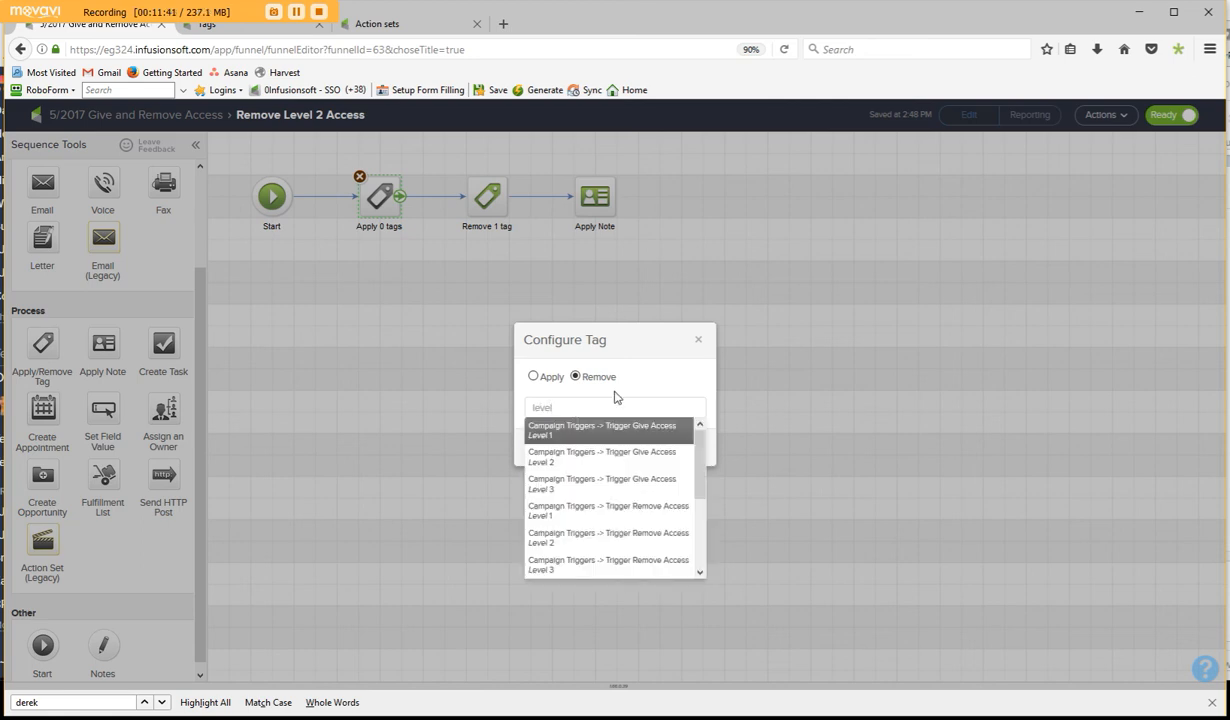
pyautogui.click(631, 458)
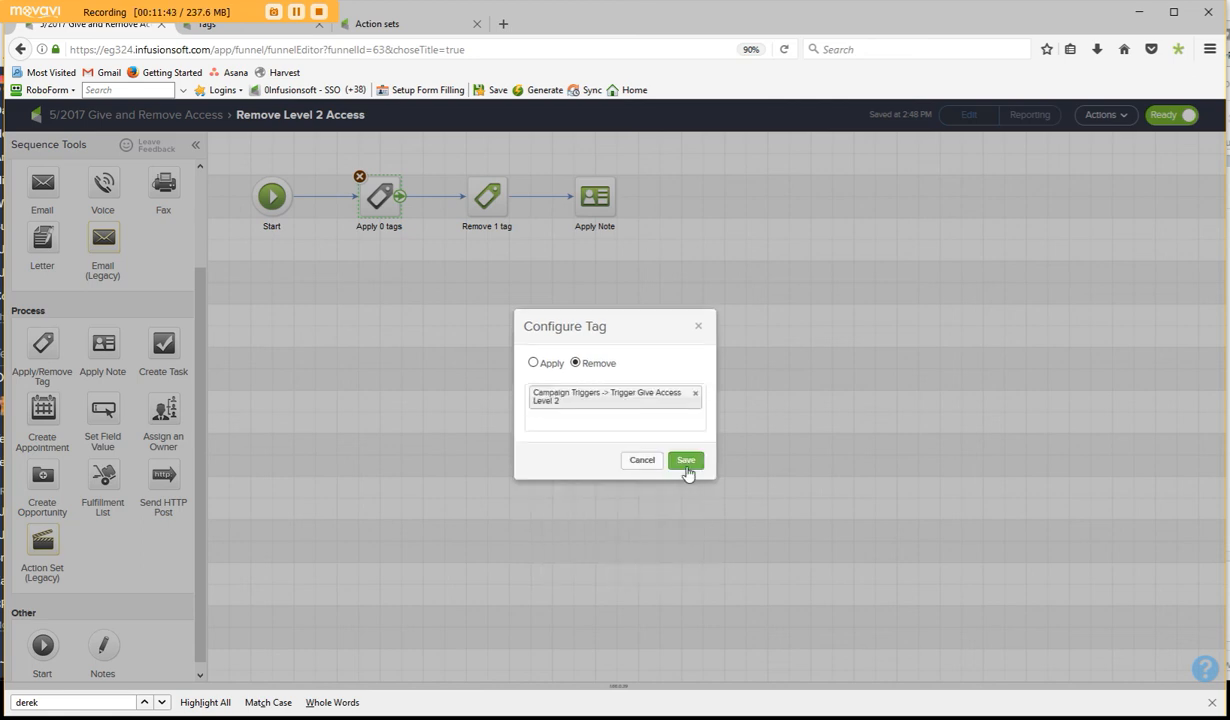
pyautogui.click(686, 461)
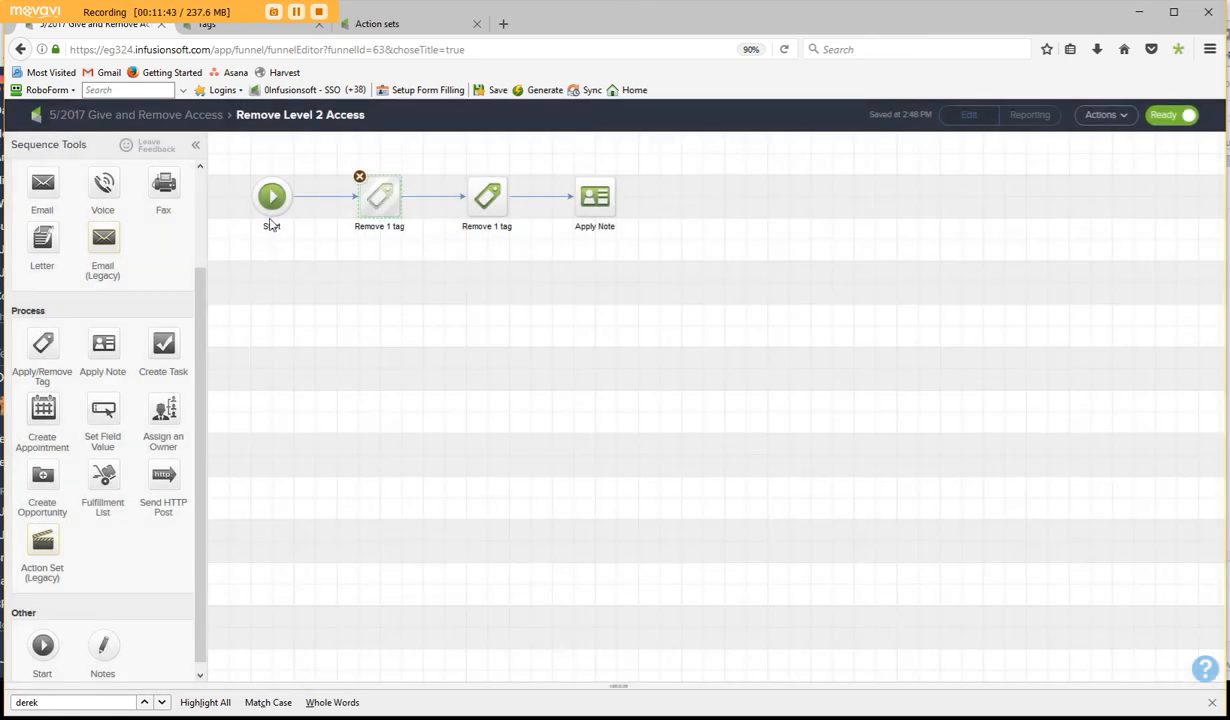
# - In the Remove Level 1 Access sequence, switch the "Trigger Remove Access Level 1" tag step from Apply to Remove and save it
pyautogui.click(153, 118)
pyautogui.doubleClick(529, 404)
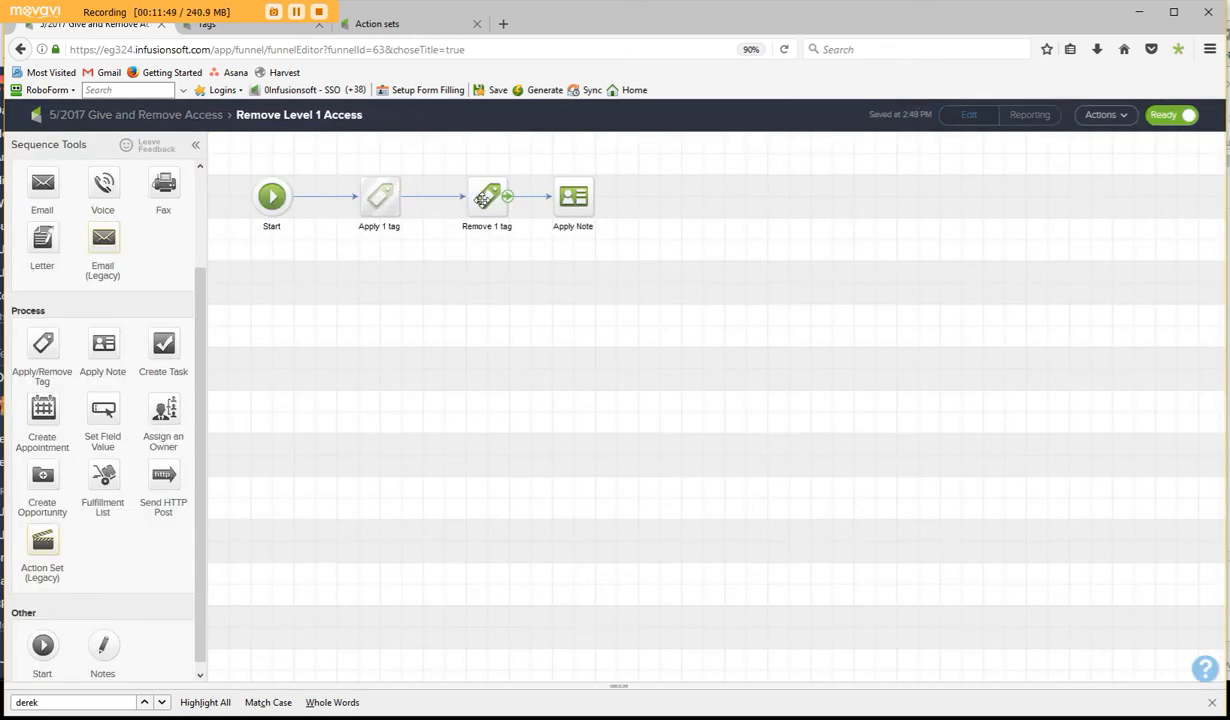
pyautogui.click(378, 202)
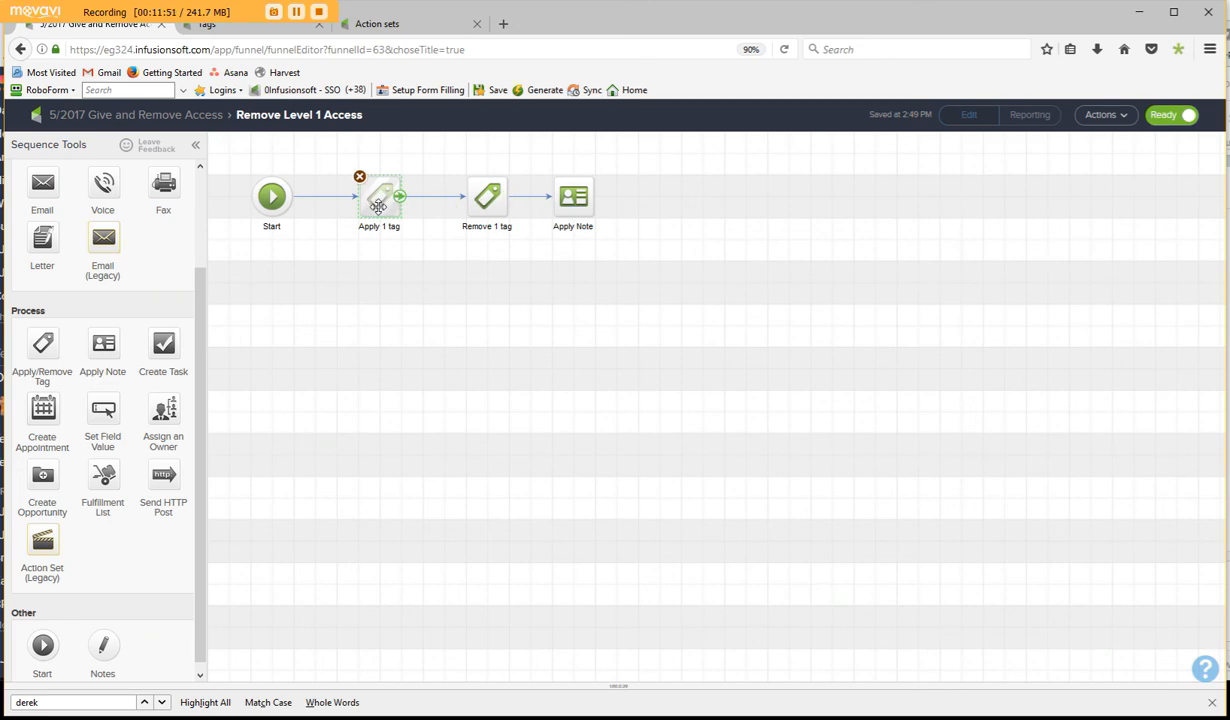
pyautogui.doubleClick(378, 205)
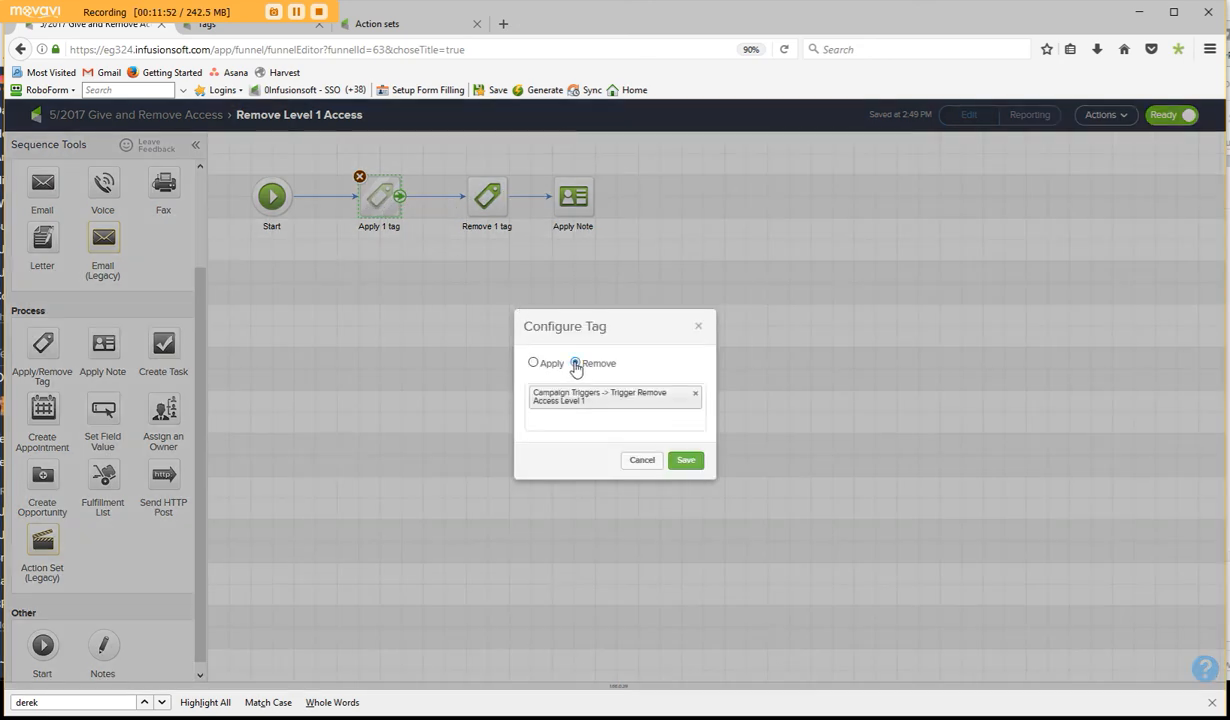
pyautogui.click(684, 459)
pyautogui.click(140, 120)
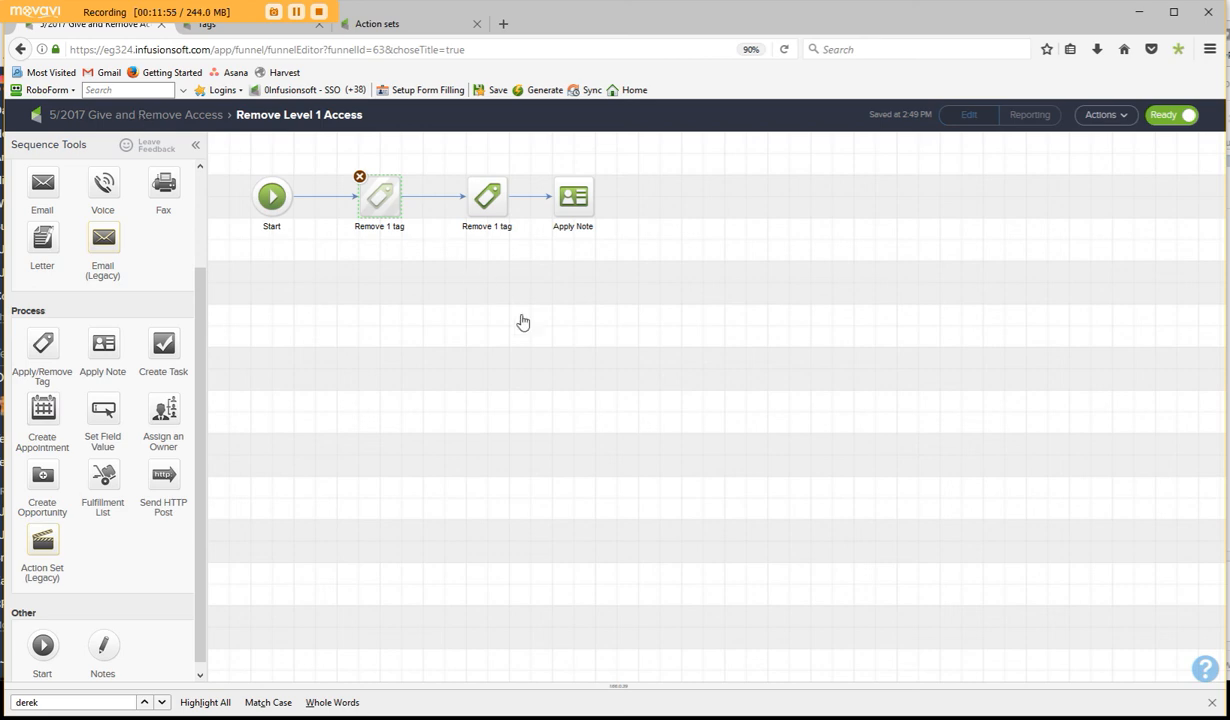
# - In the Remove Level 3 Access sequence, insert an Apply/Remove Tag step between Start and the tag removal step, shifting the existing steps and replacing their direct connection
pyautogui.doubleClick(536, 475)
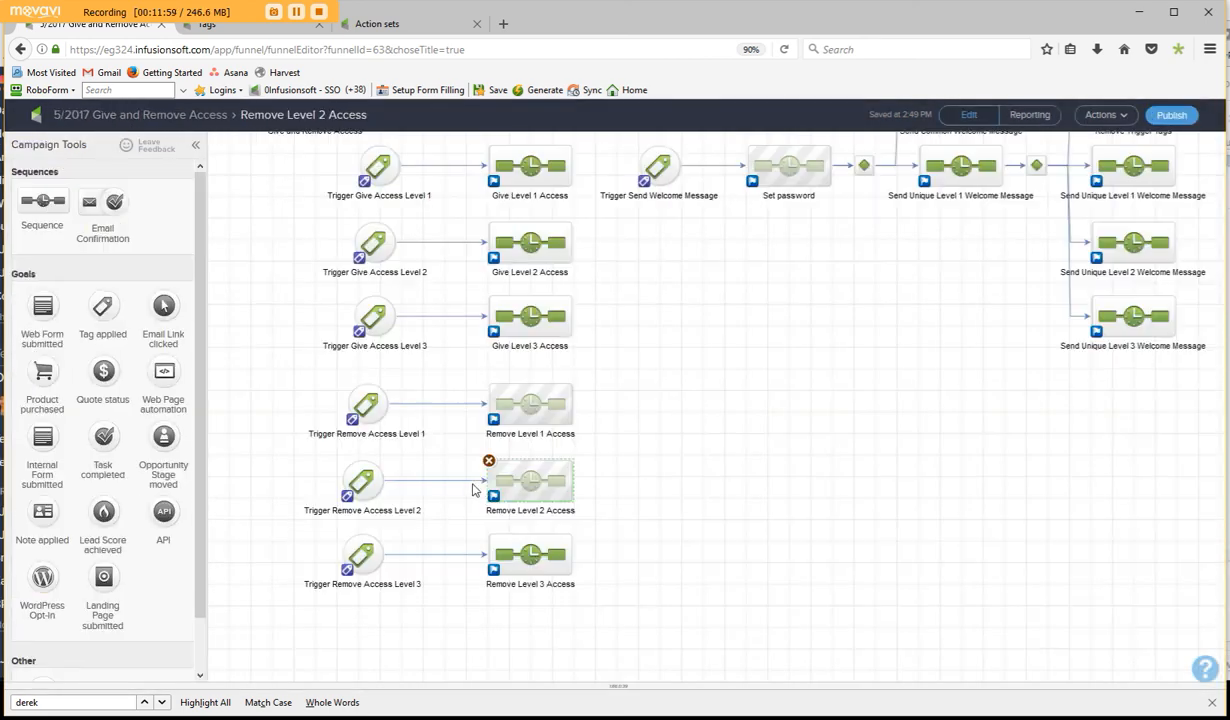
pyautogui.doubleClick(549, 545)
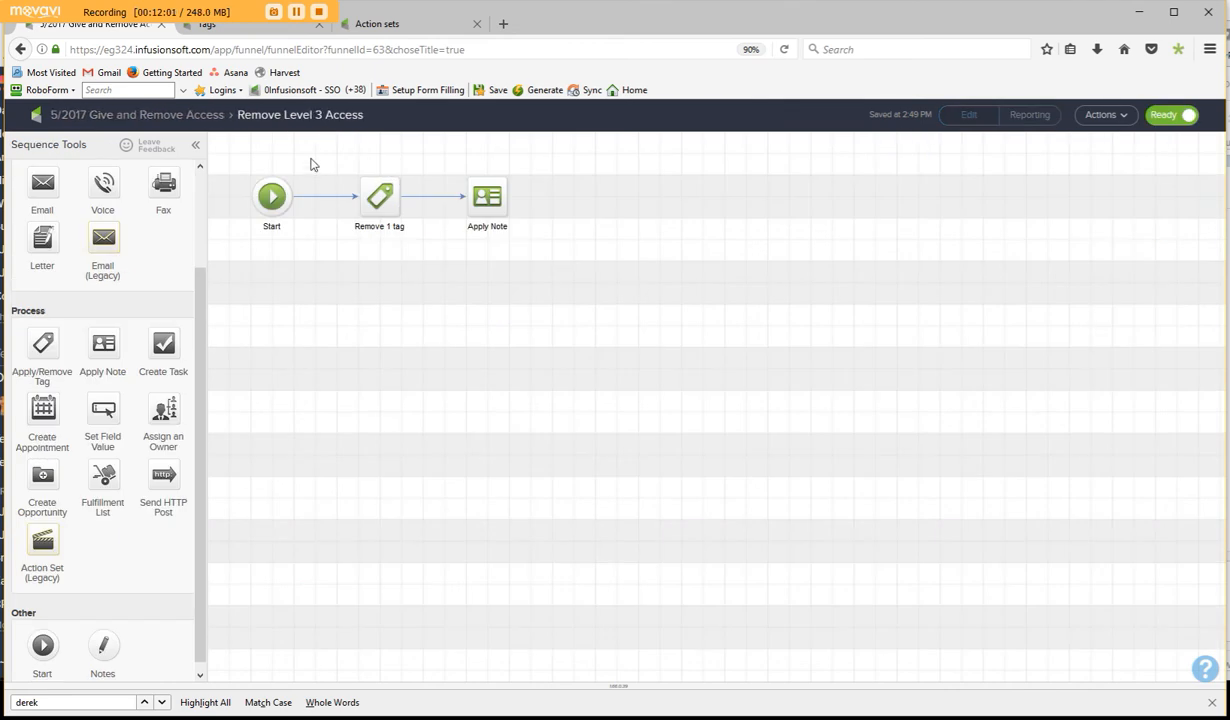
pyautogui.moveTo(298, 153); pyautogui.dragTo(612, 271)
pyautogui.moveTo(494, 201); pyautogui.dragTo(601, 201)
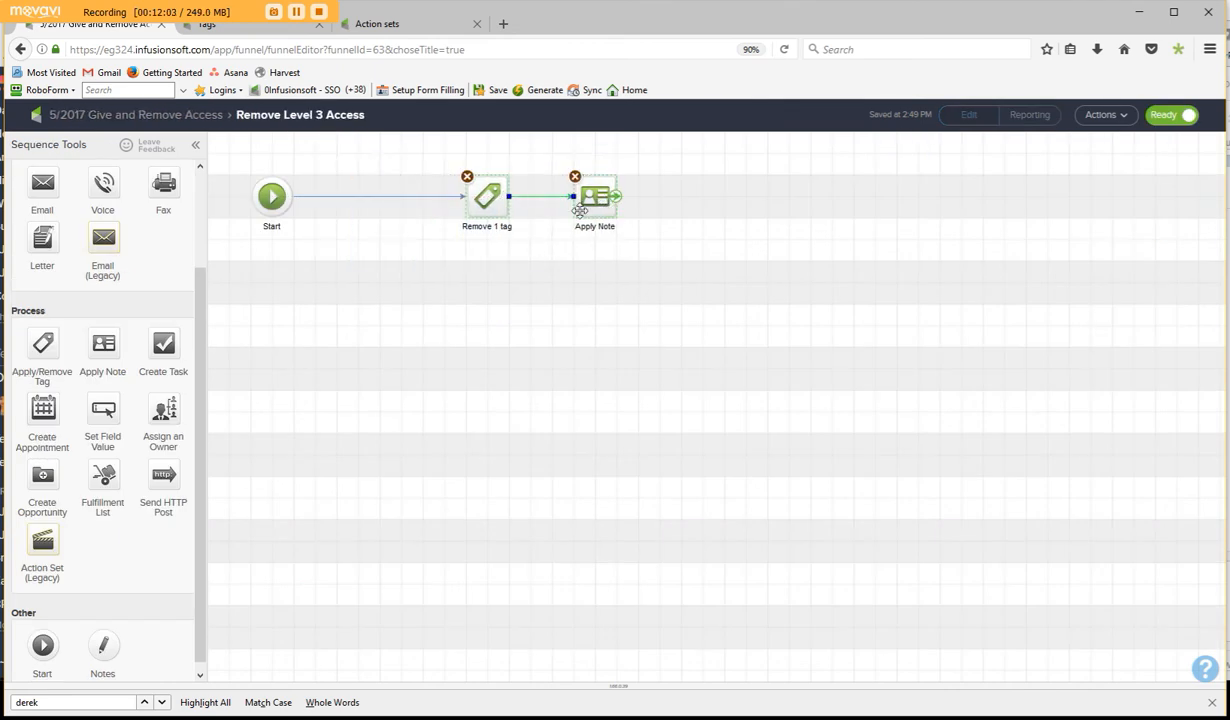
pyautogui.click(440, 197)
pyautogui.press('Delete')
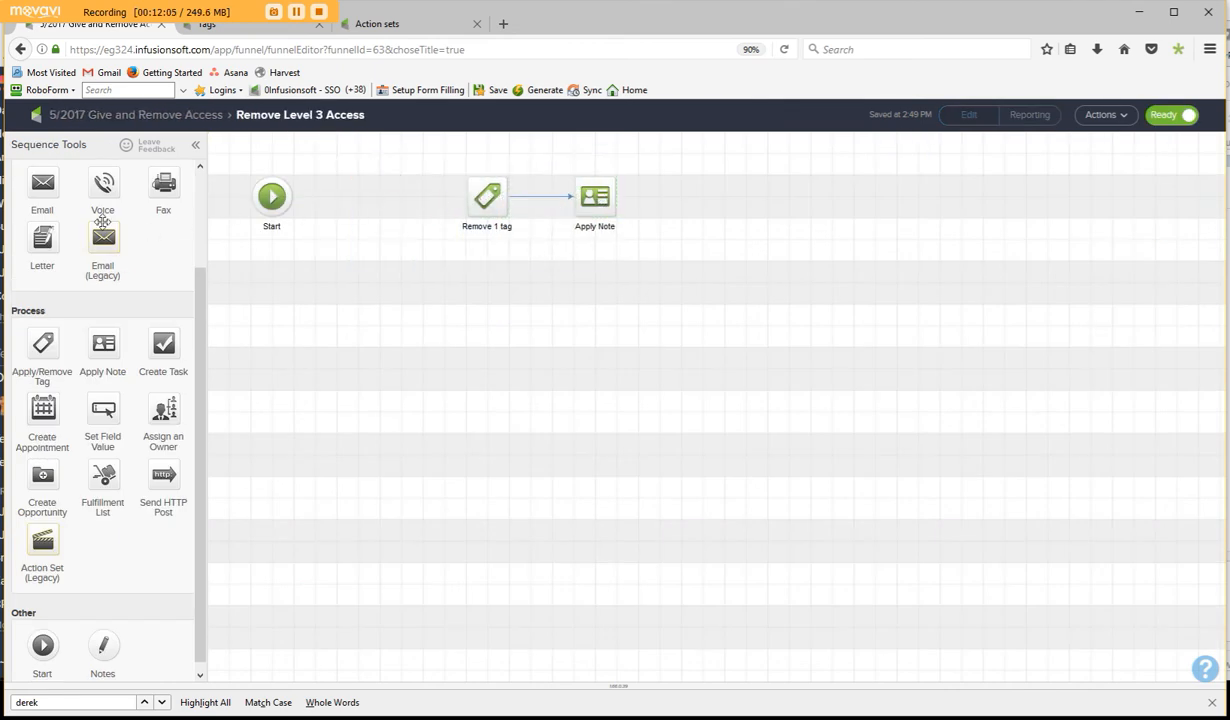
pyautogui.moveTo(43, 340); pyautogui.dragTo(487, 196)
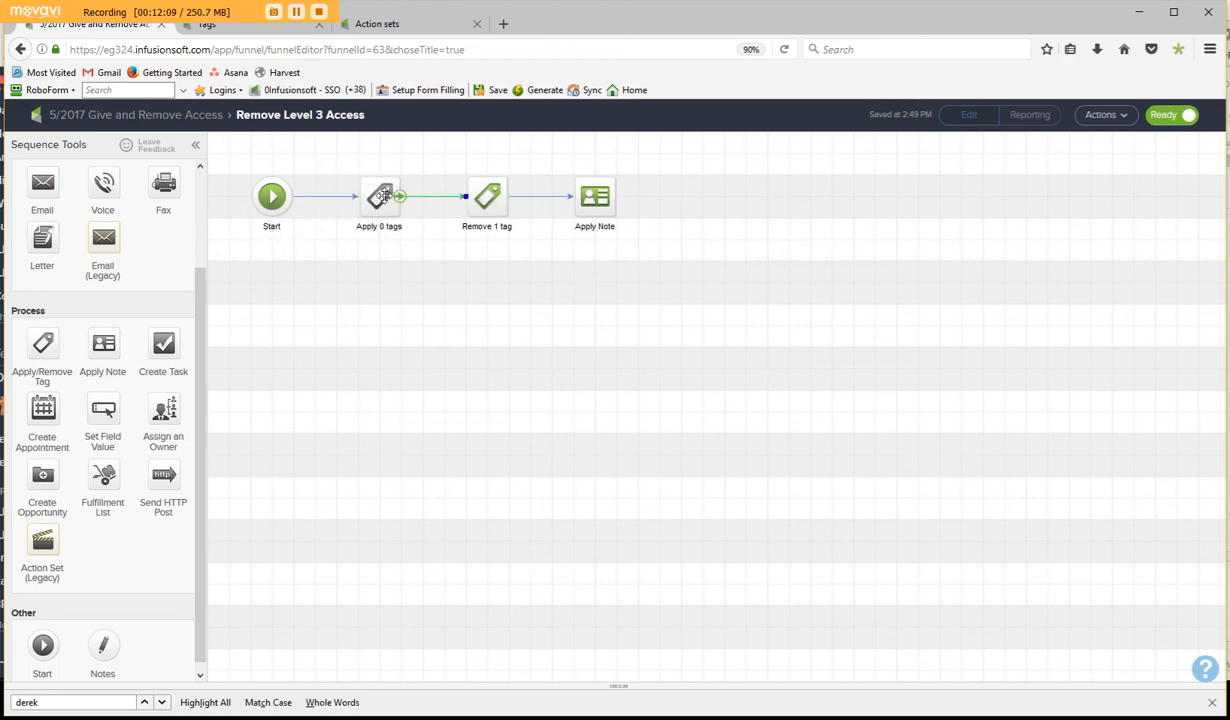
# - Configure the new tag step to remove "Campaign Triggers -> Trigger Remove Access Level 3" and save it
pyautogui.doubleClick(385, 196)
pyautogui.click(561, 409)
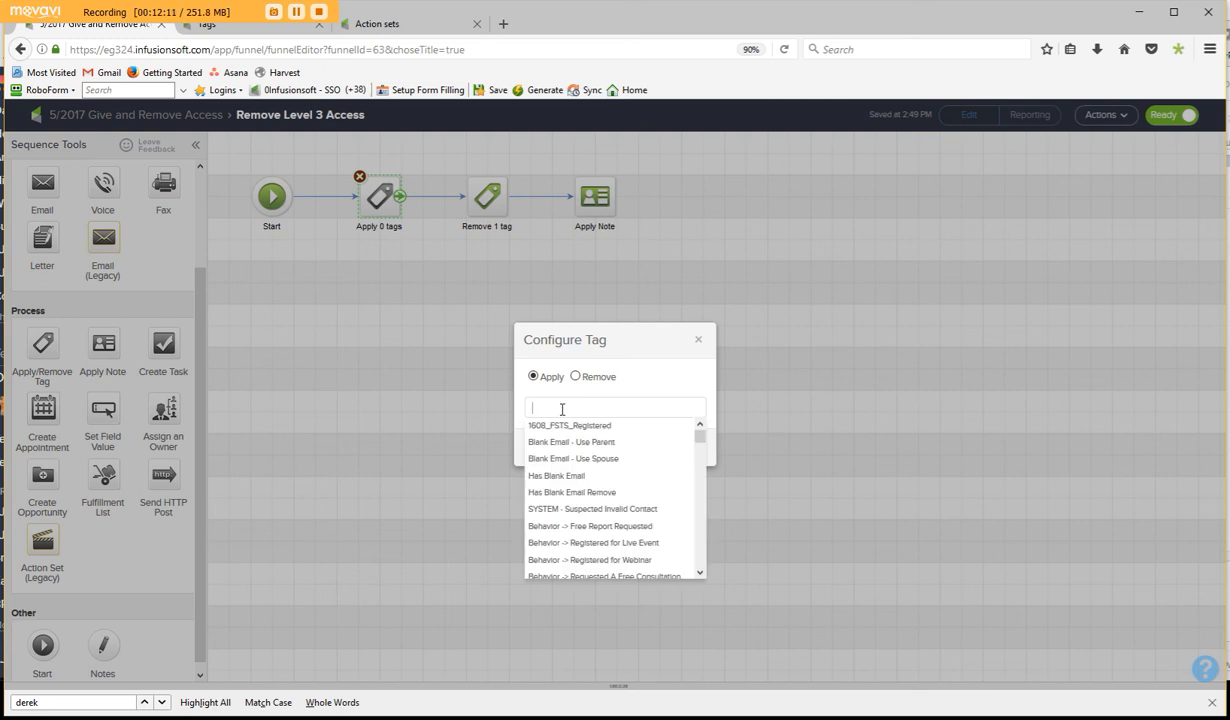
pyautogui.write('leviel')
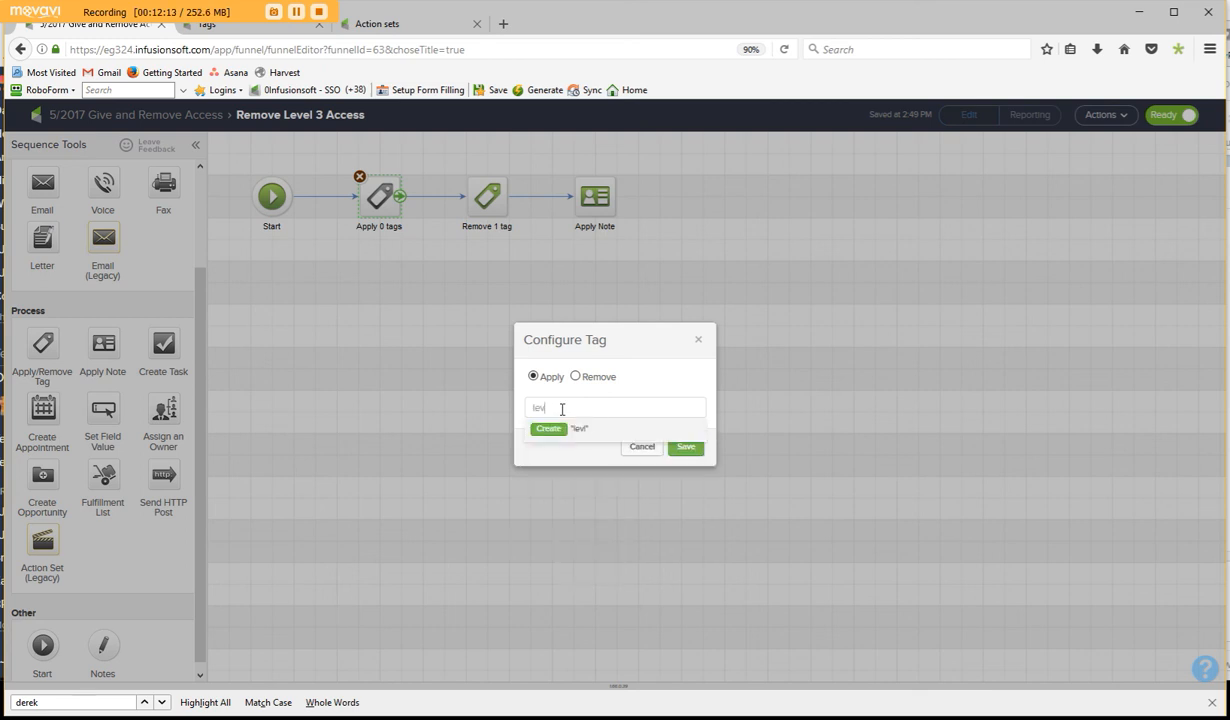
pyautogui.write('el')
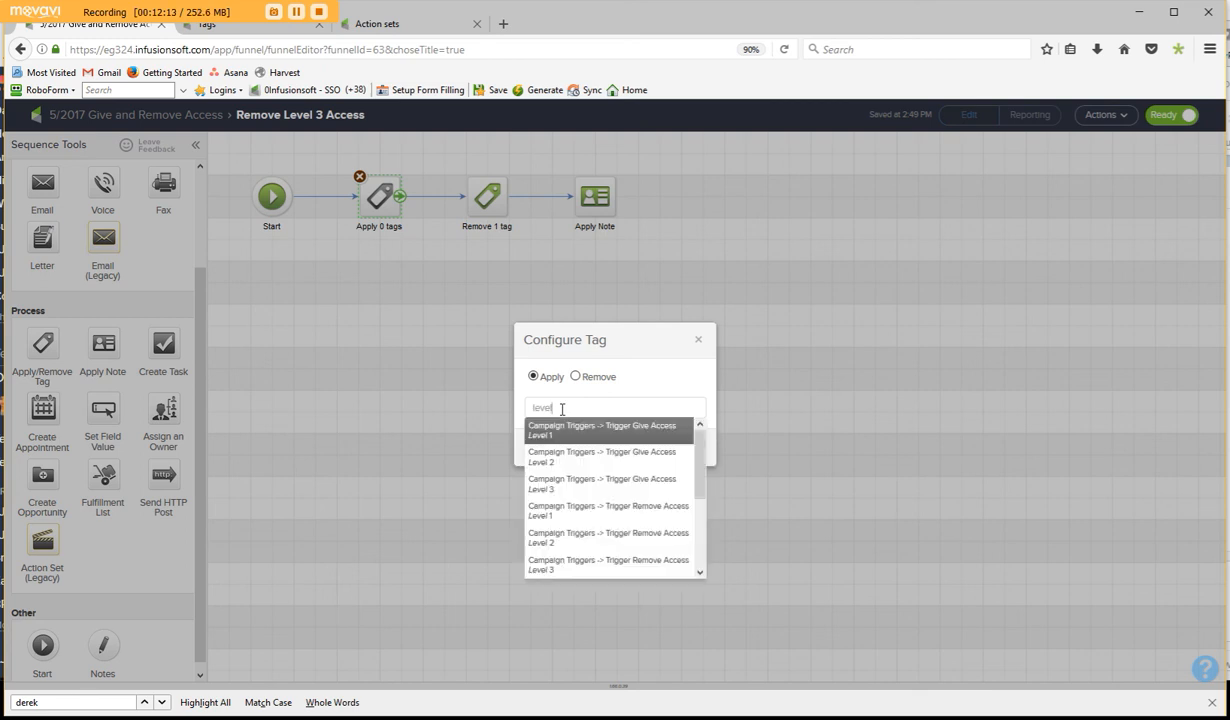
pyautogui.click(603, 566)
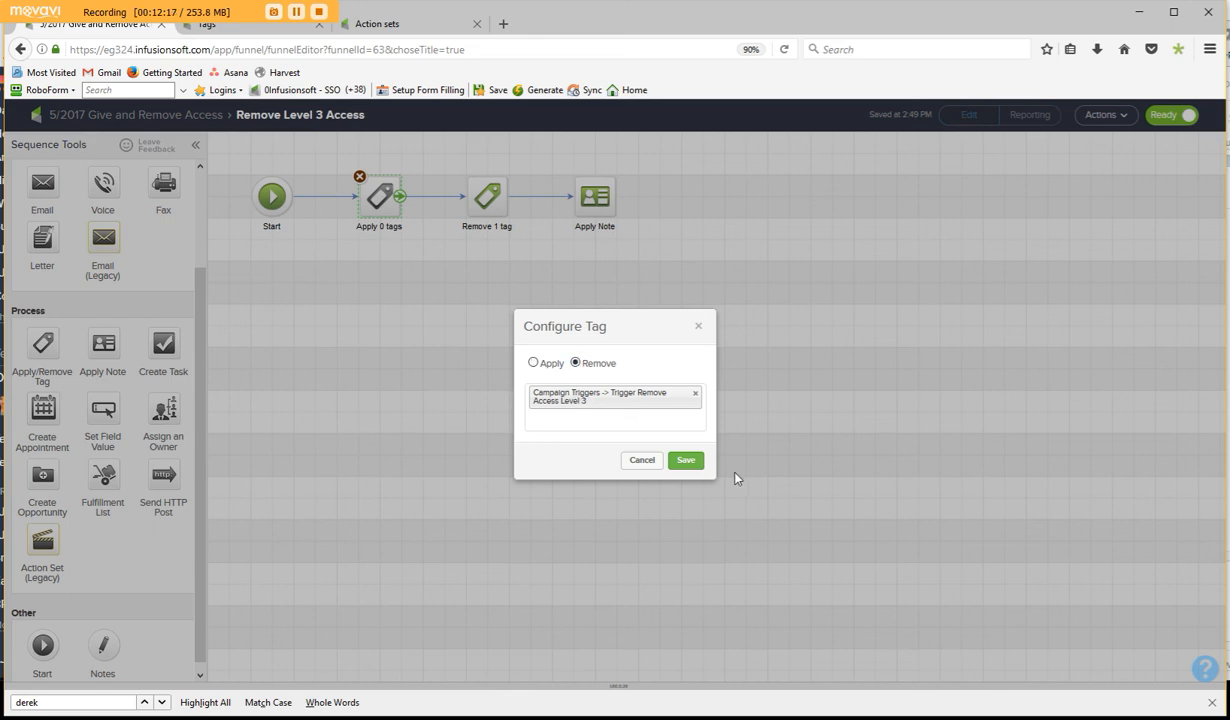
pyautogui.click(686, 461)
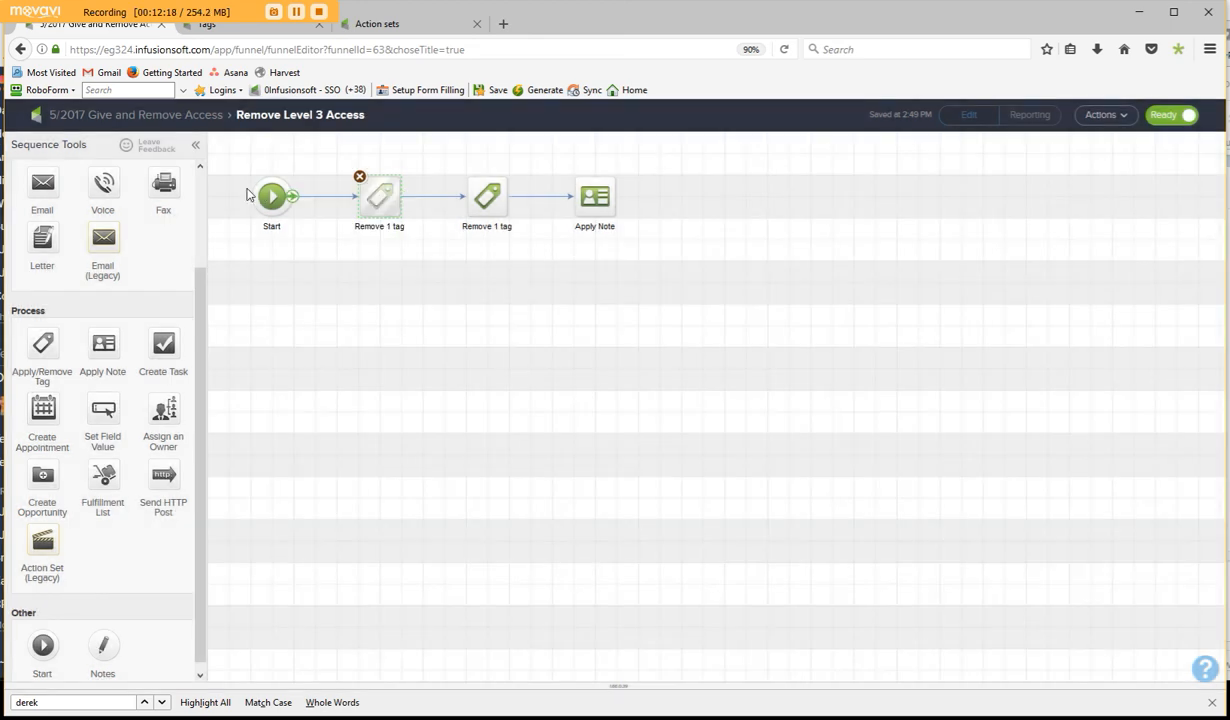
# - Return to the 5/2017 Give and Remove Access campaign and publish it despite the checklist warnings
pyautogui.click(143, 116)
pyautogui.click(1162, 114)
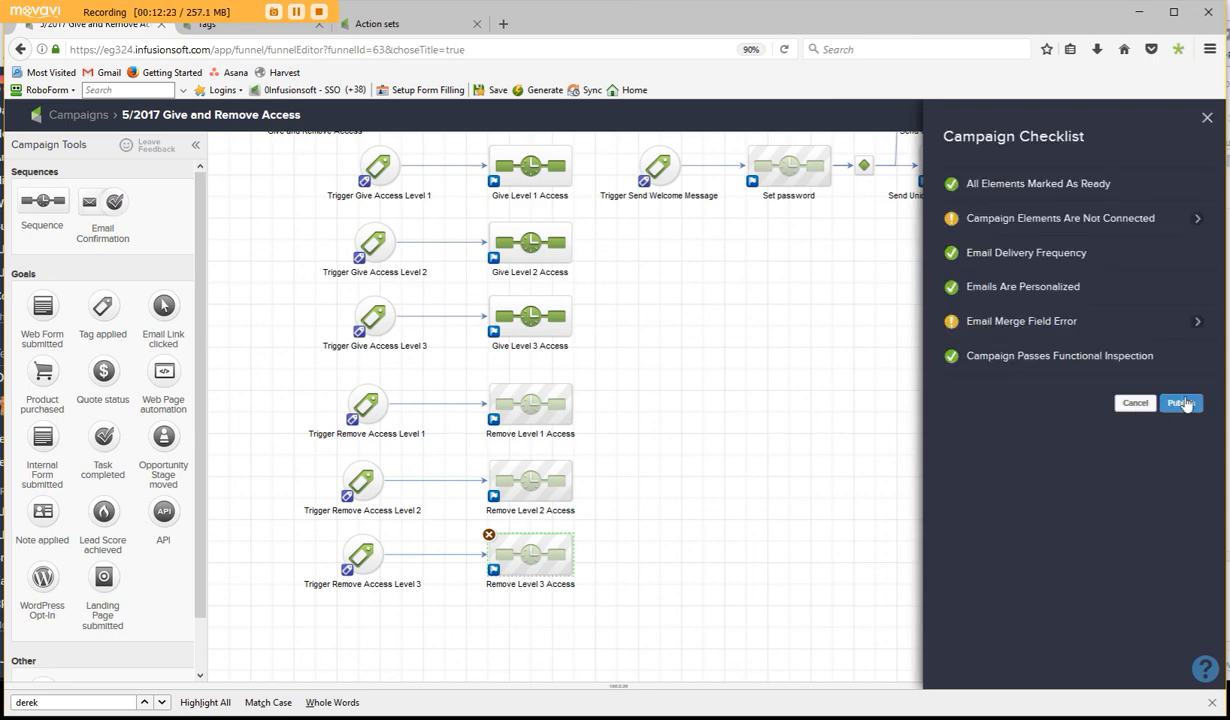
pyautogui.click(1181, 405)
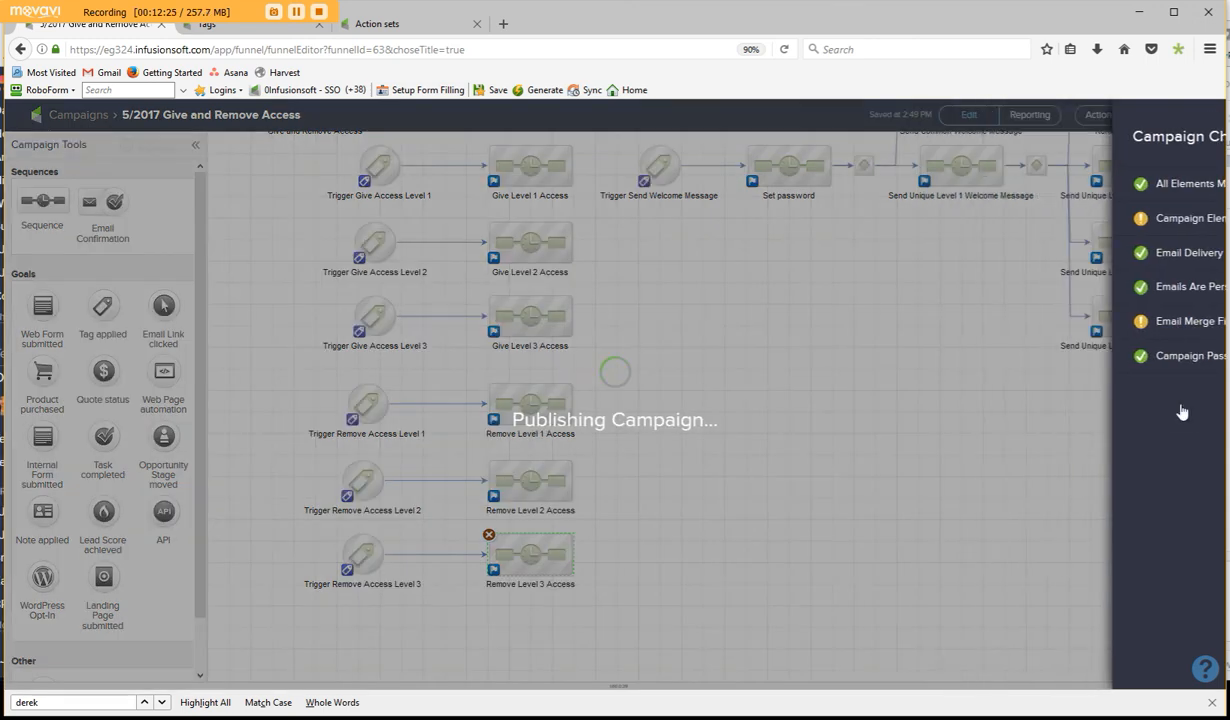